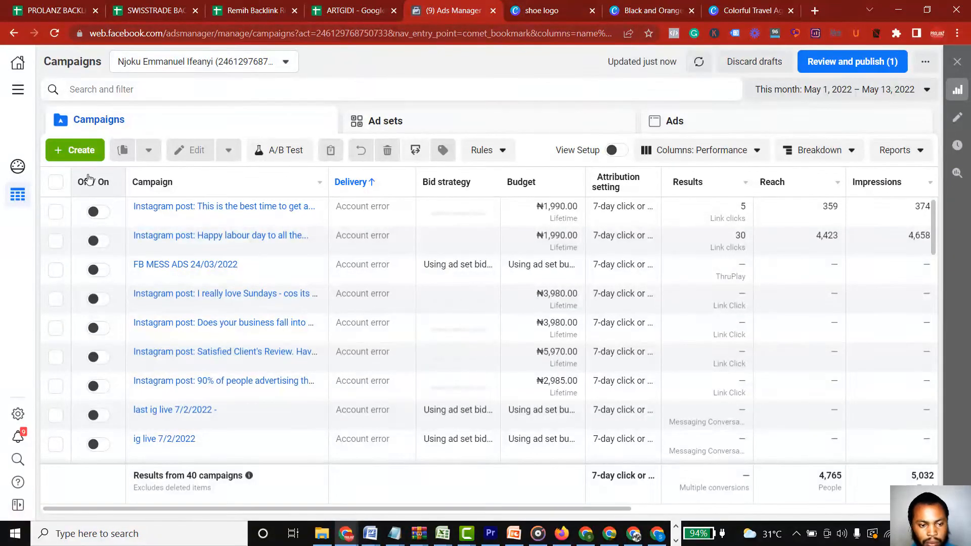
- Switch to the prolanz digitals ad account from the full list of ad accounts
{"action": "left_click", "coordinate": [288, 62]}
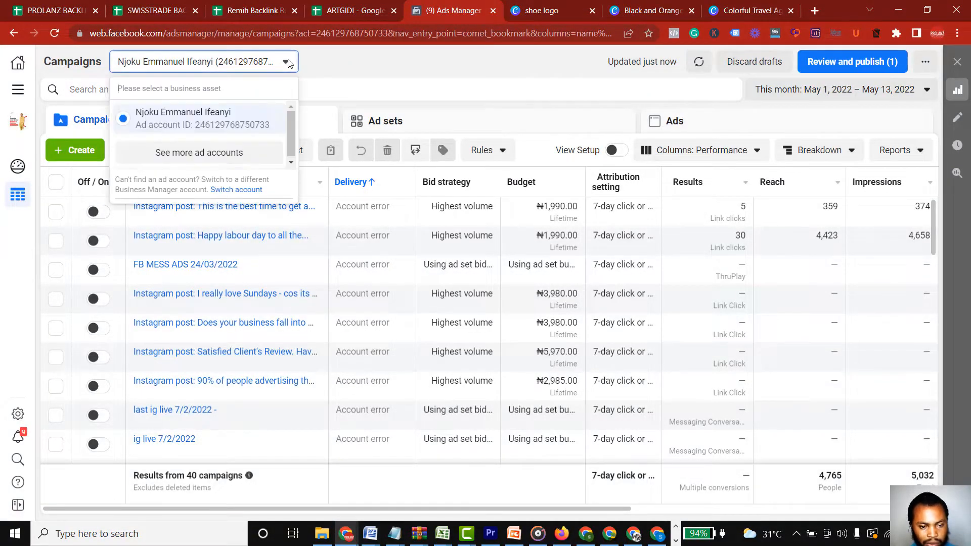
{"action": "left_click", "coordinate": [210, 157]}
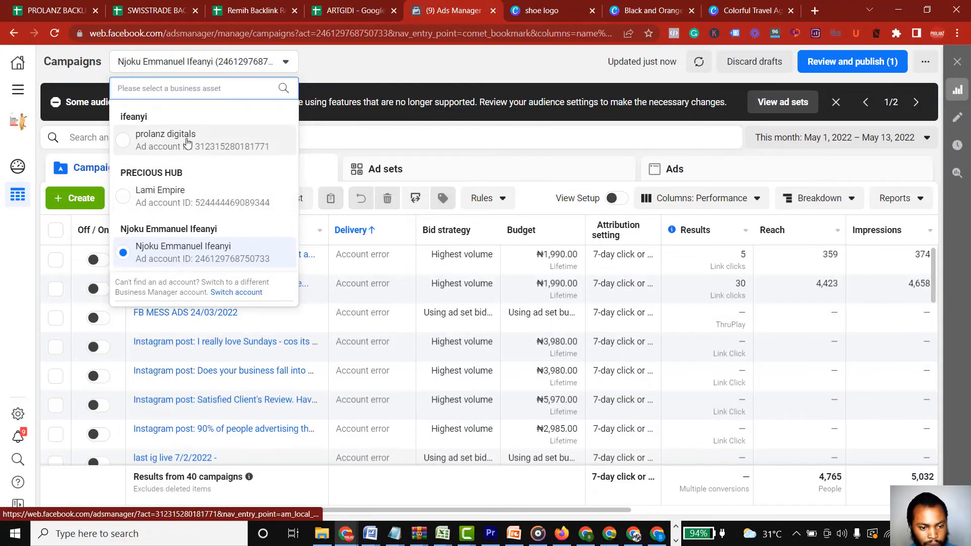
{"action": "left_click", "coordinate": [187, 143]}
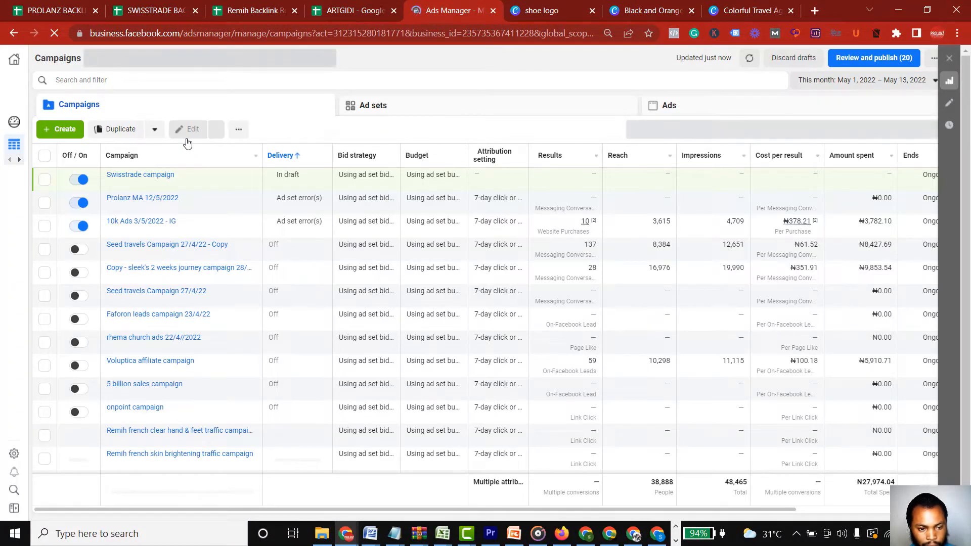
- Open the Prolanz MA 12/5/2022 campaign for editing, examine its ad set settings and close the editor
{"action": "mouse_move", "coordinate": [162, 228]}
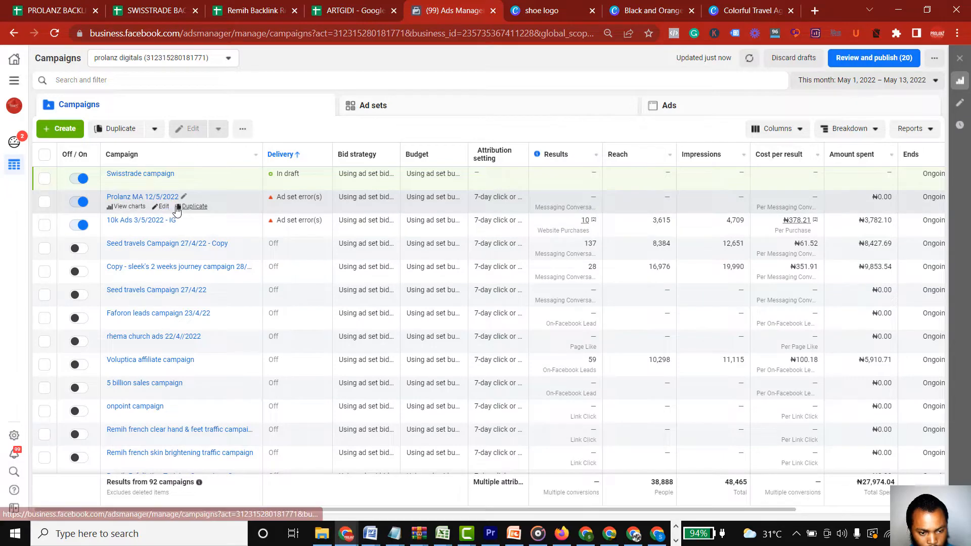
{"action": "left_click", "coordinate": [163, 207]}
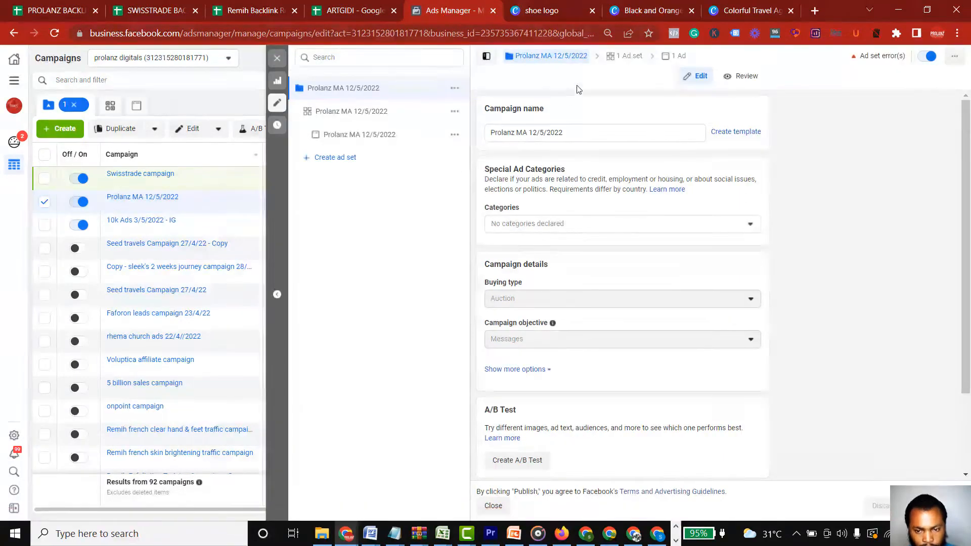
{"action": "left_click", "coordinate": [615, 61]}
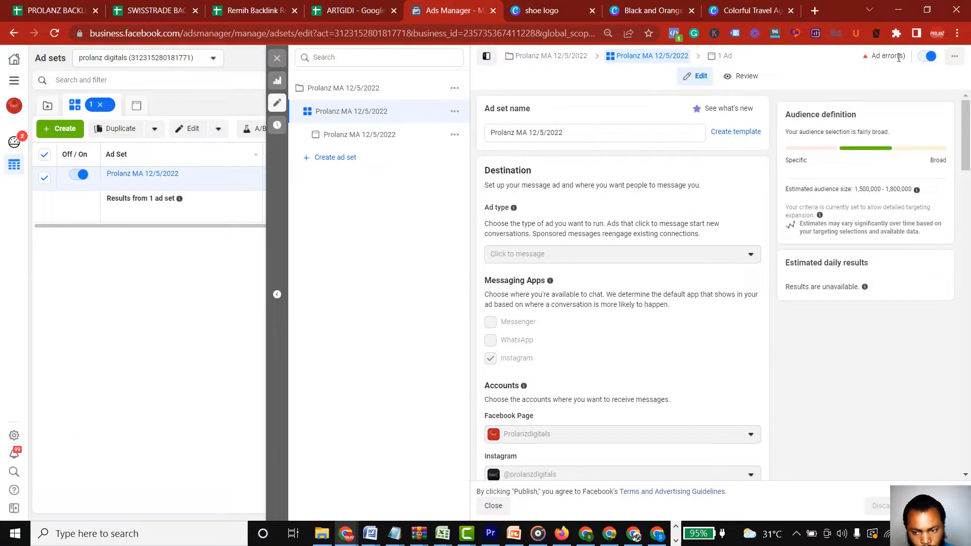
{"action": "left_click", "coordinate": [953, 58]}
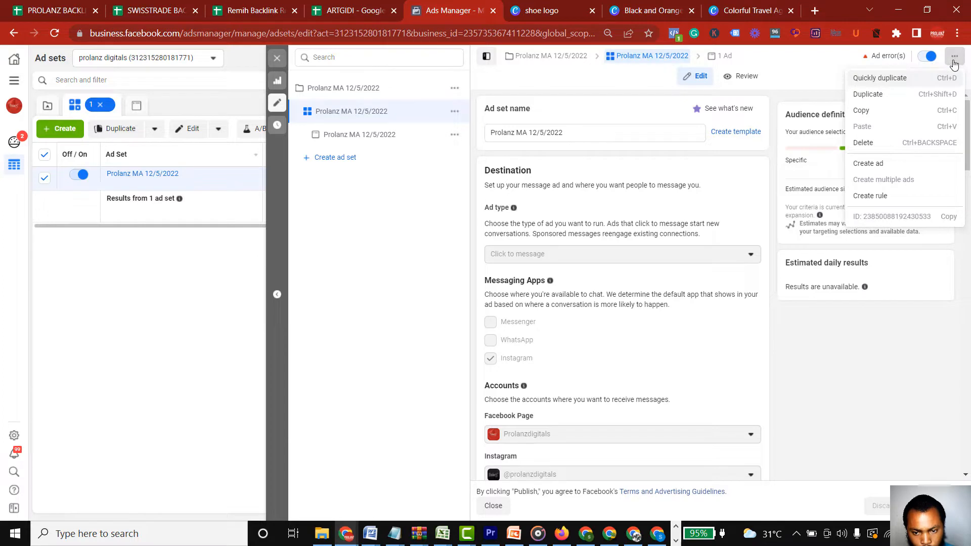
{"action": "left_click", "coordinate": [954, 60]}
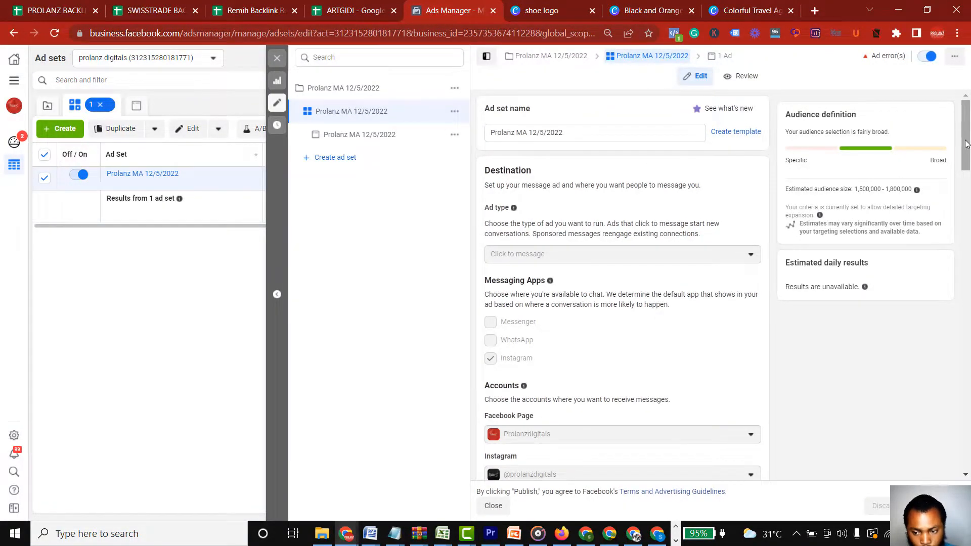
{"action": "left_click_drag", "start_coordinate": [965, 144], "coordinate": [966, 110]}
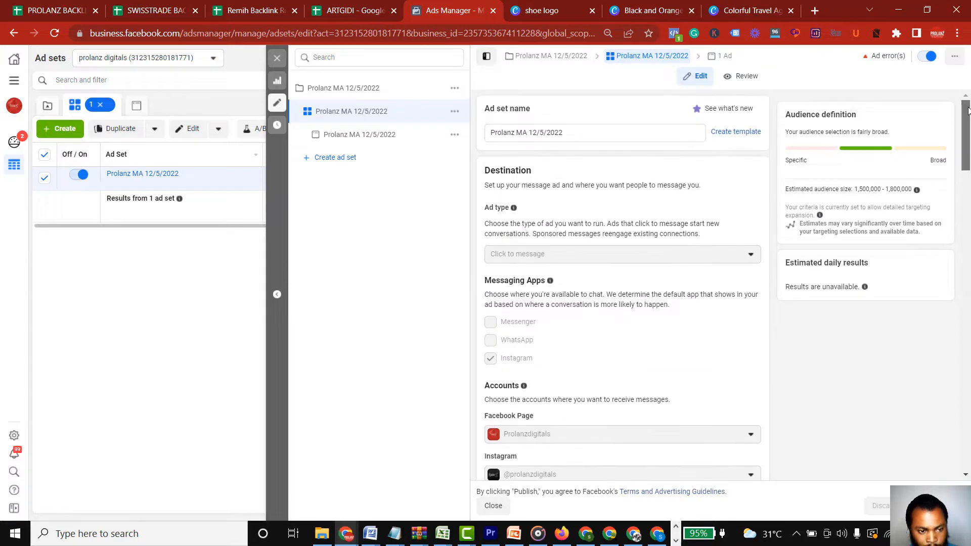
{"action": "left_click", "coordinate": [276, 59]}
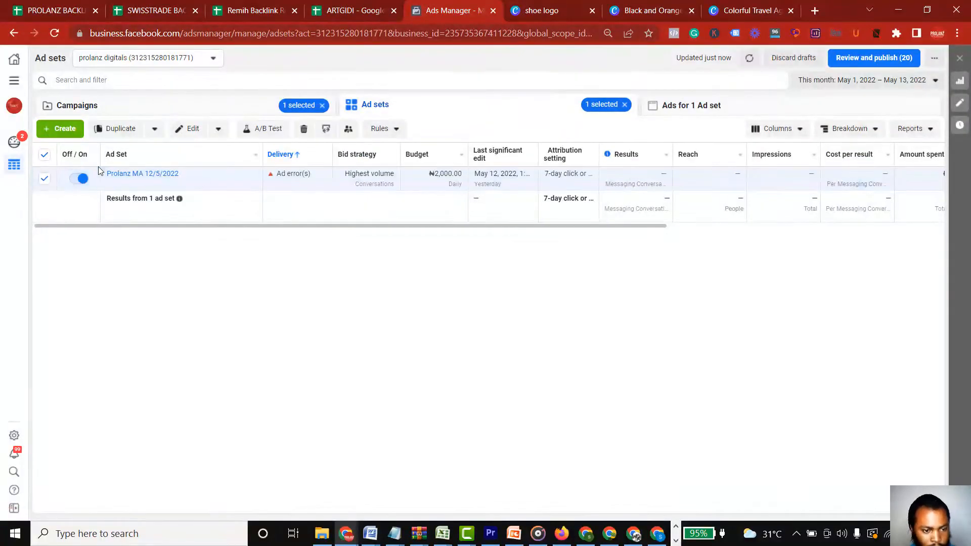
- Start a new campaign with the Messages objective and expand the optional naming section to the campaign name
{"action": "left_click", "coordinate": [65, 136]}
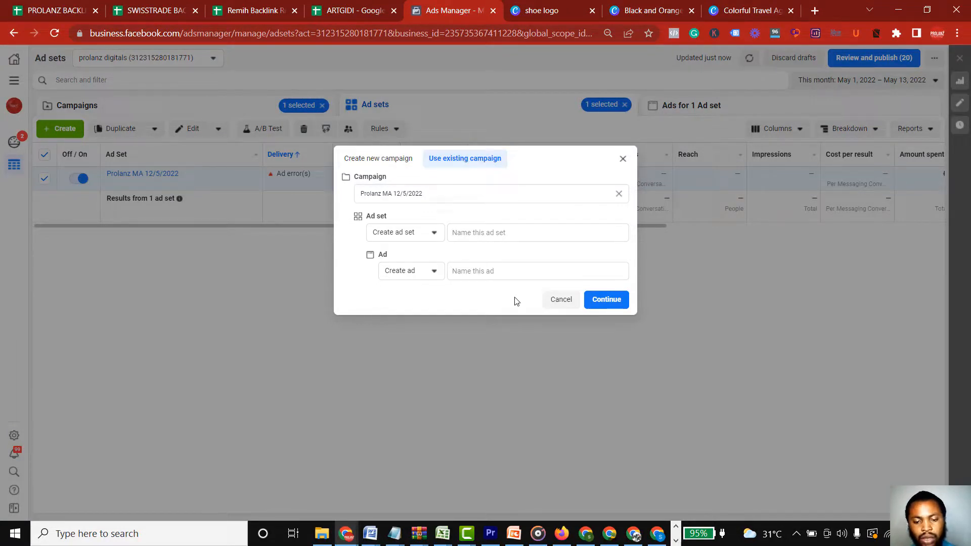
{"action": "left_click", "coordinate": [373, 161]}
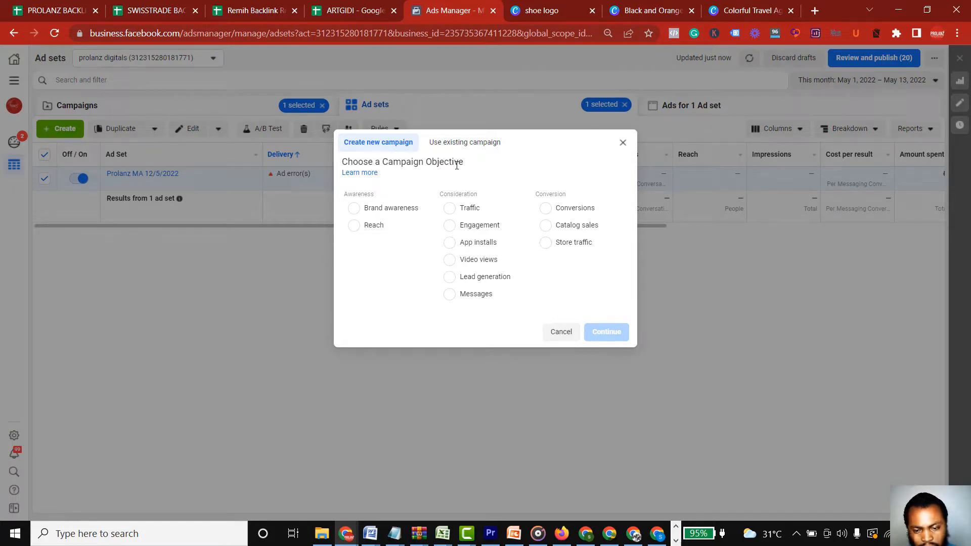
{"action": "left_click", "coordinate": [461, 302]}
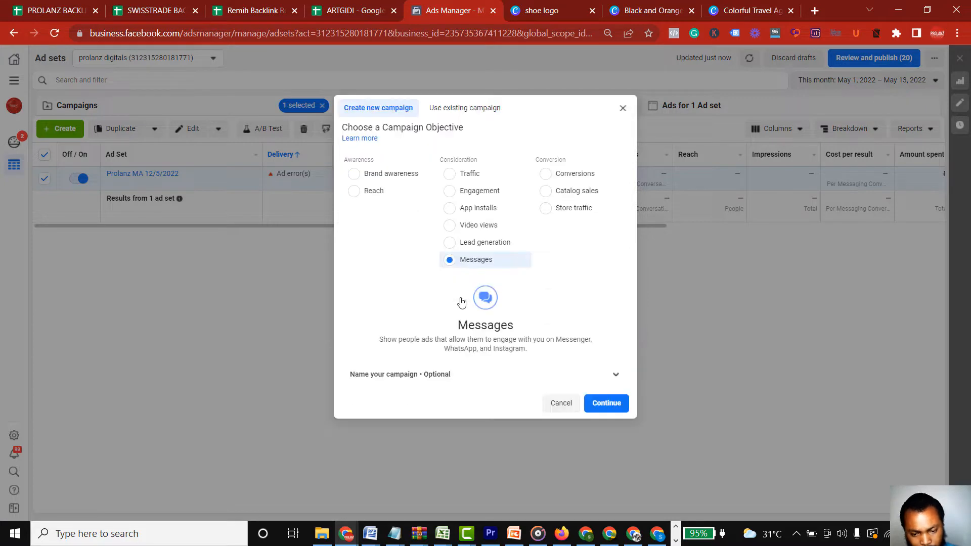
{"action": "left_click", "coordinate": [616, 374]}
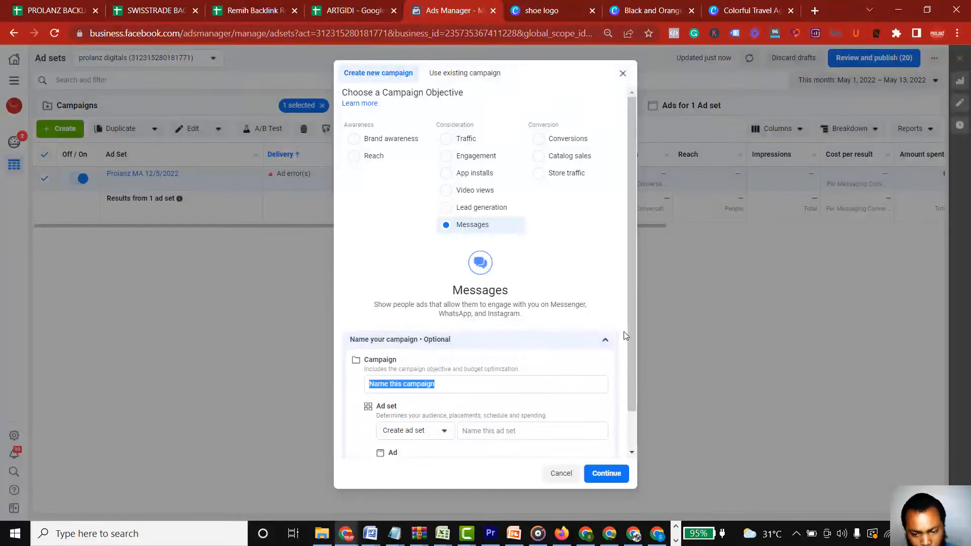
{"action": "left_click_drag", "start_coordinate": [630, 335], "coordinate": [628, 400]}
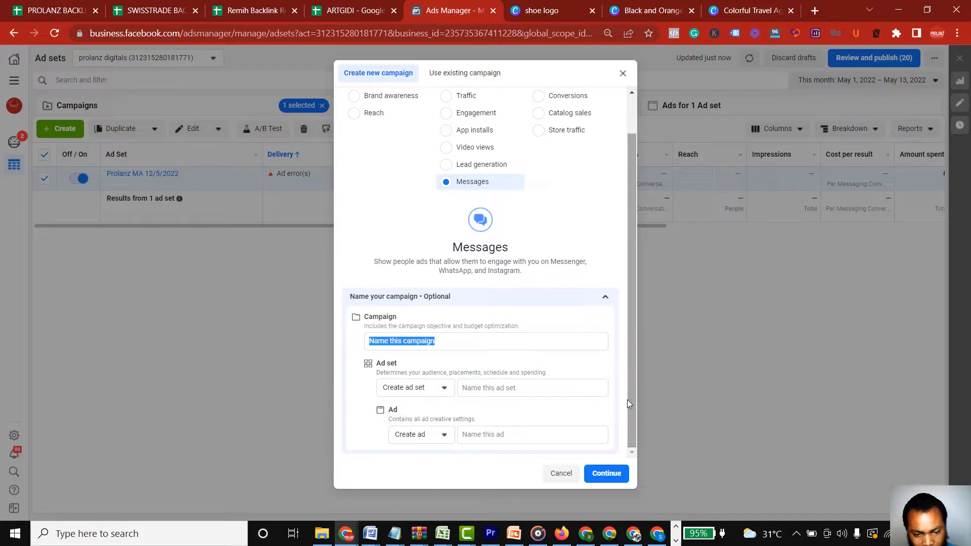
{"action": "left_click", "coordinate": [438, 345]}
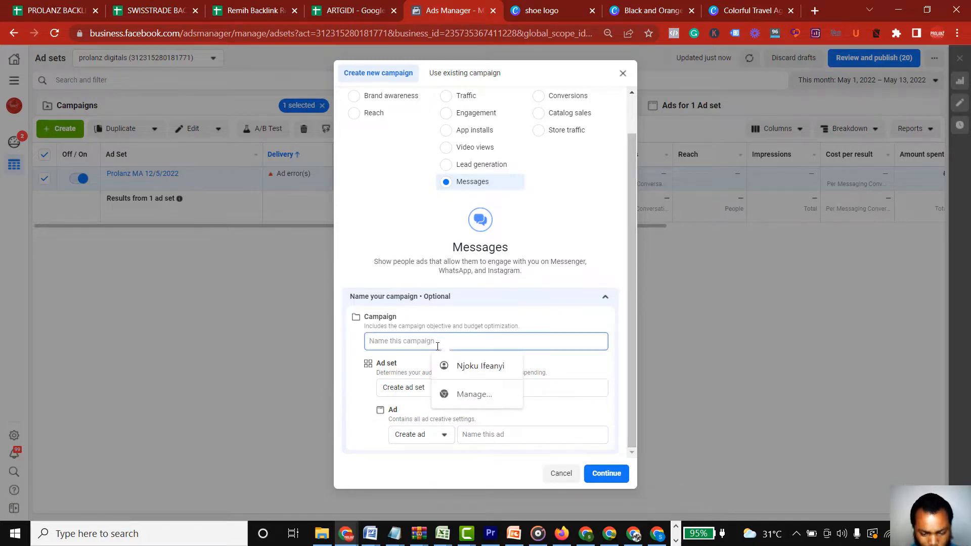
{"action": "type", "text": "Test"}
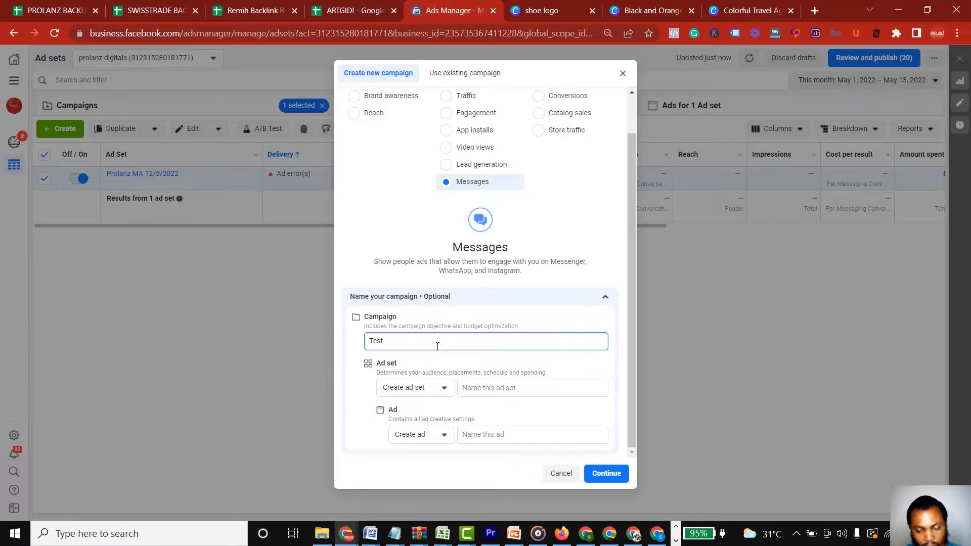
{"action": "key", "text": "BackSpace"}
{"action": "key", "text": "BackSpace"}
{"action": "key", "text": "BackSpace"}
{"action": "key", "text": "BackSpace"}
{"action": "key", "text": "BackSpace"}
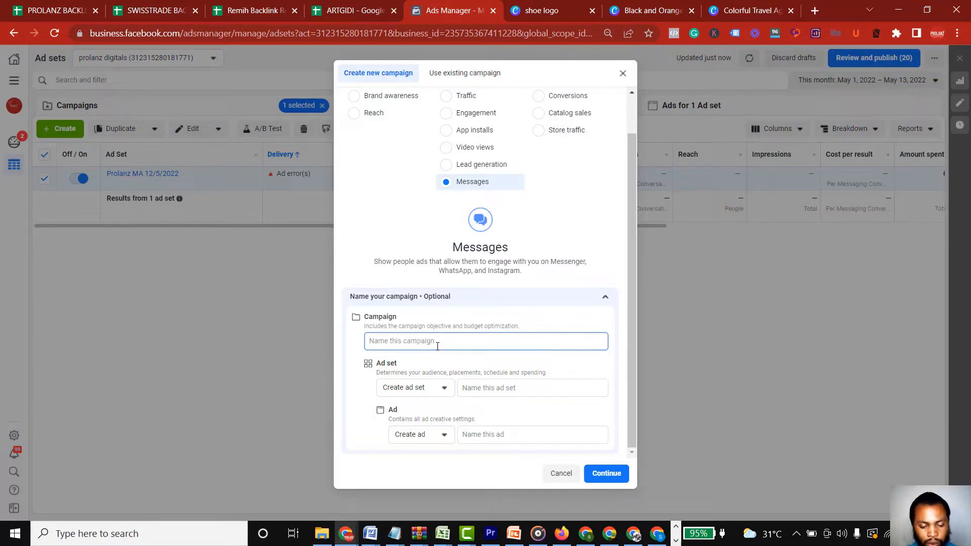
- Name the new campaign "Shoe campaign 14/5/22"
{"action": "type", "text": "Shoe"}
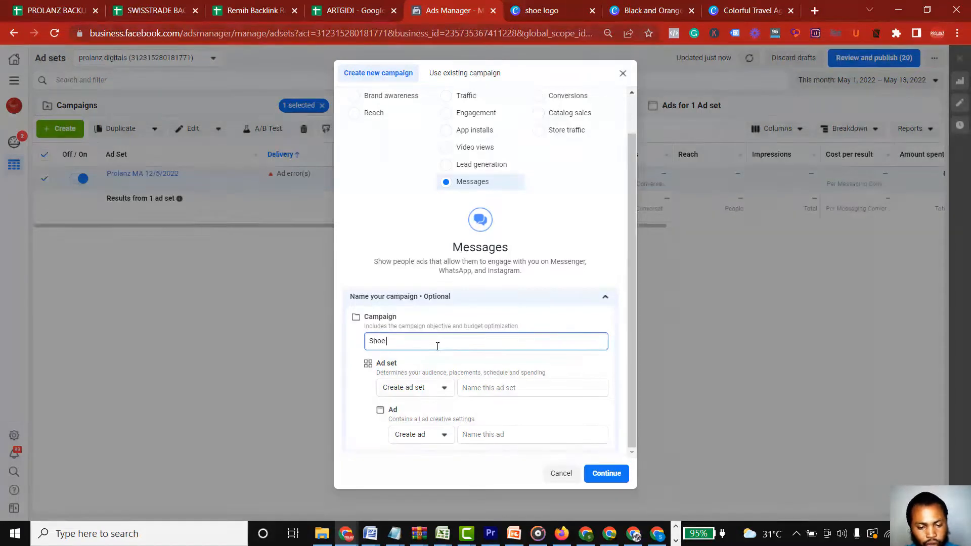
{"action": "type", "text": " c"}
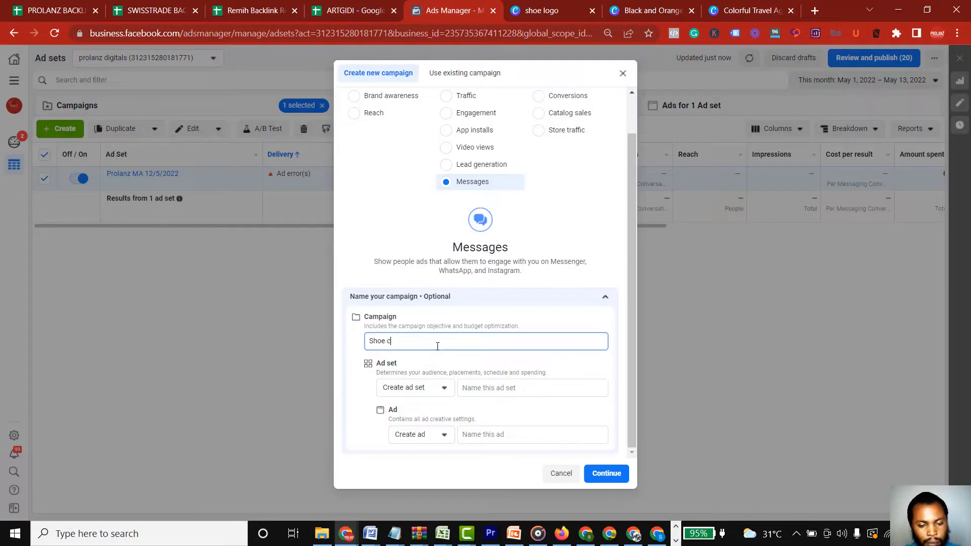
{"action": "type", "text": "ampaign"}
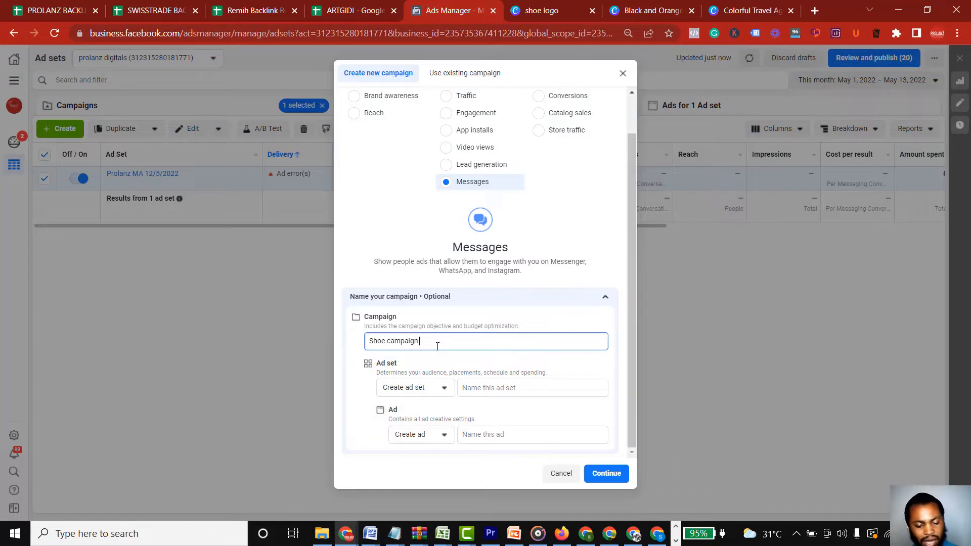
{"action": "type", "text": "14"}
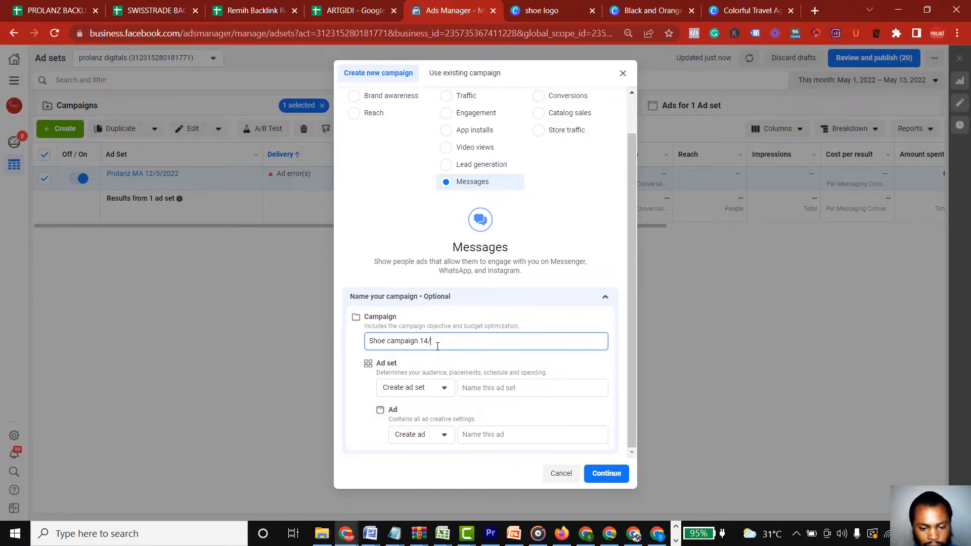
{"action": "type", "text": "/5"}
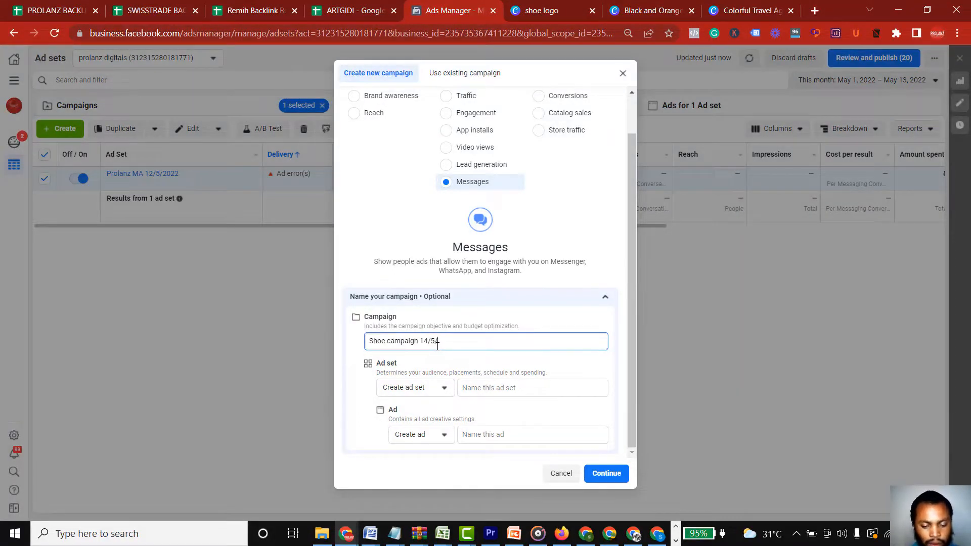
{"action": "type", "text": "/22"}
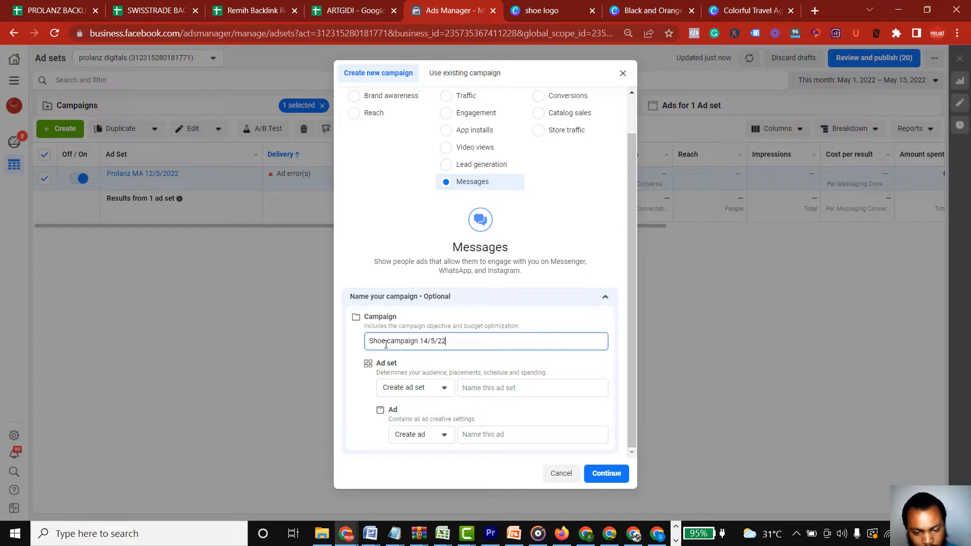
- Name the ad set "Shoe adset" and the ad "Shoe ad", and create the draft campaign
{"action": "left_click", "coordinate": [492, 388]}
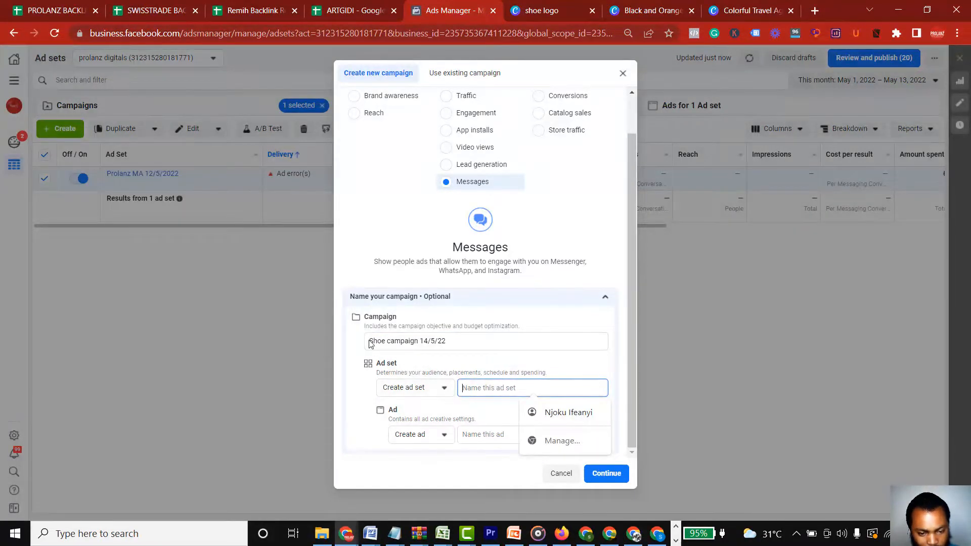
{"action": "left_click_drag", "start_coordinate": [372, 343], "coordinate": [387, 343]}
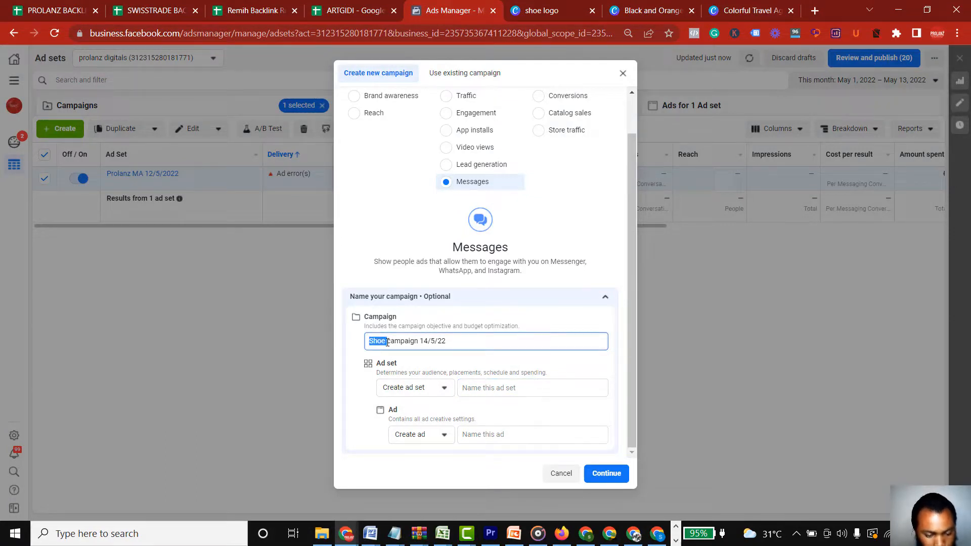
{"action": "left_click", "coordinate": [501, 390]}
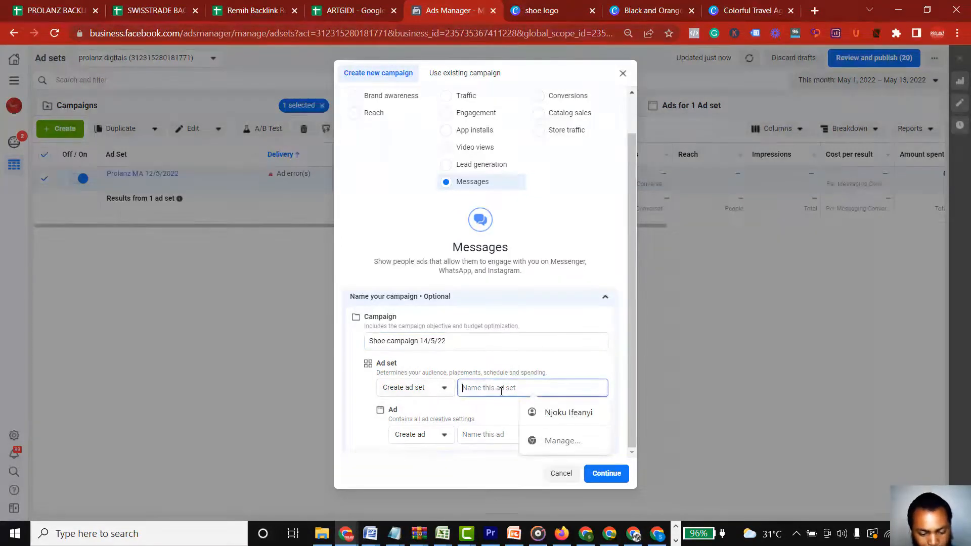
{"action": "type", "text": "Shoe "}
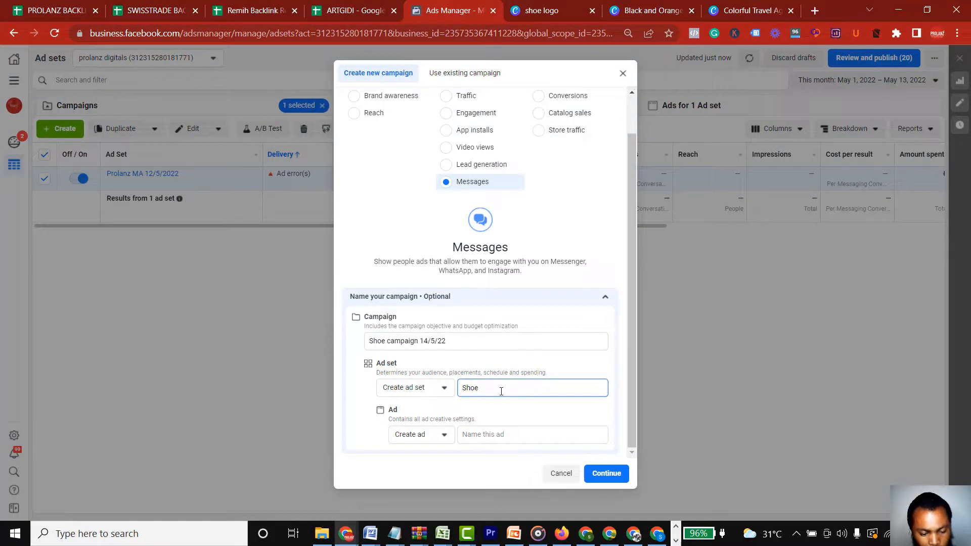
{"action": "type", "text": "adset"}
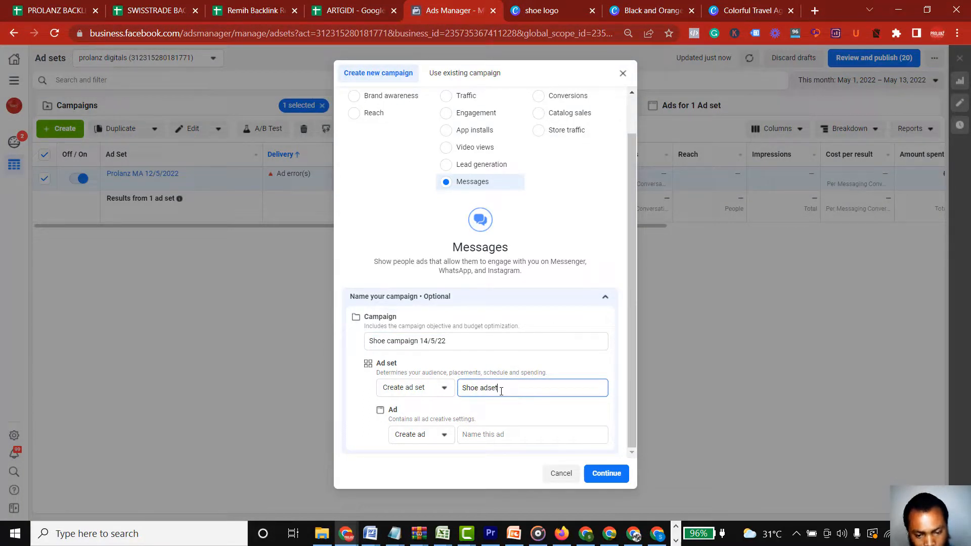
{"action": "left_click", "coordinate": [504, 435]}
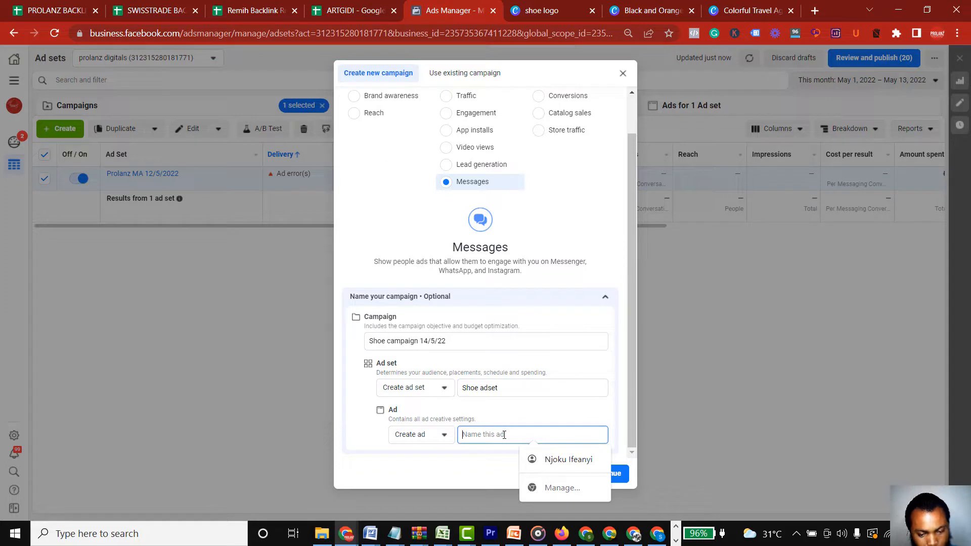
{"action": "type", "text": "Shoe ad"}
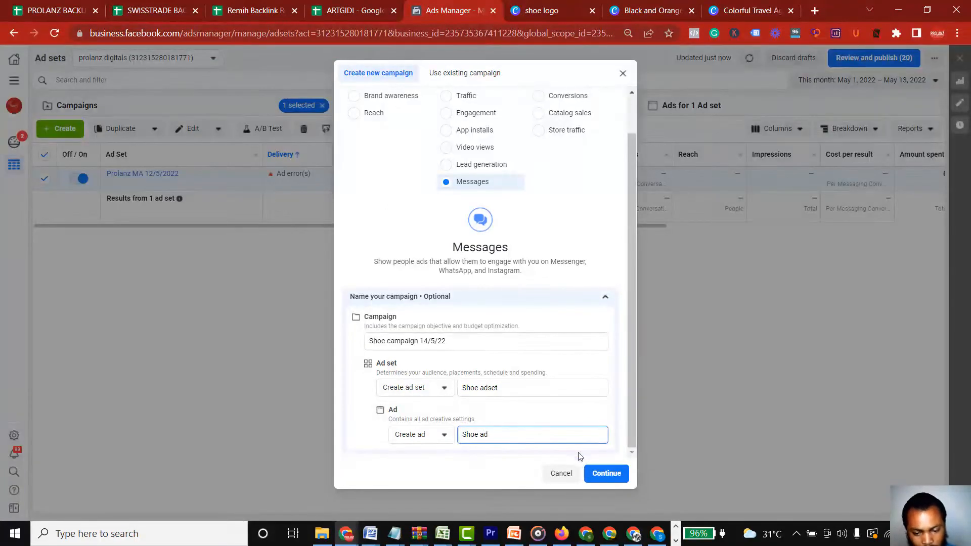
{"action": "left_click", "coordinate": [598, 476]}
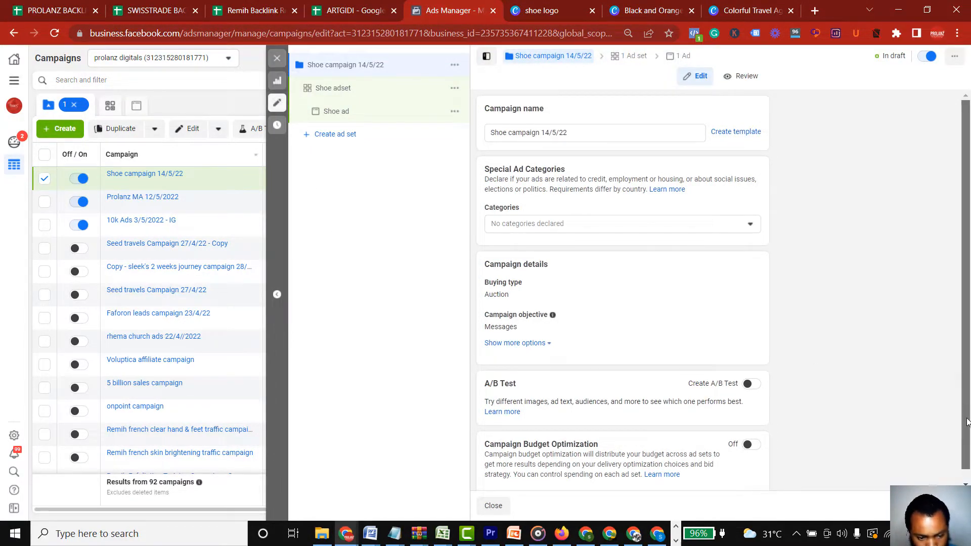
- Expand the campaign editor to full width, keep the campaign-level defaults and proceed to the ad set settings
{"action": "scroll", "coordinate": [964, 409], "scroll_direction": "down", "scroll_amount": 1}
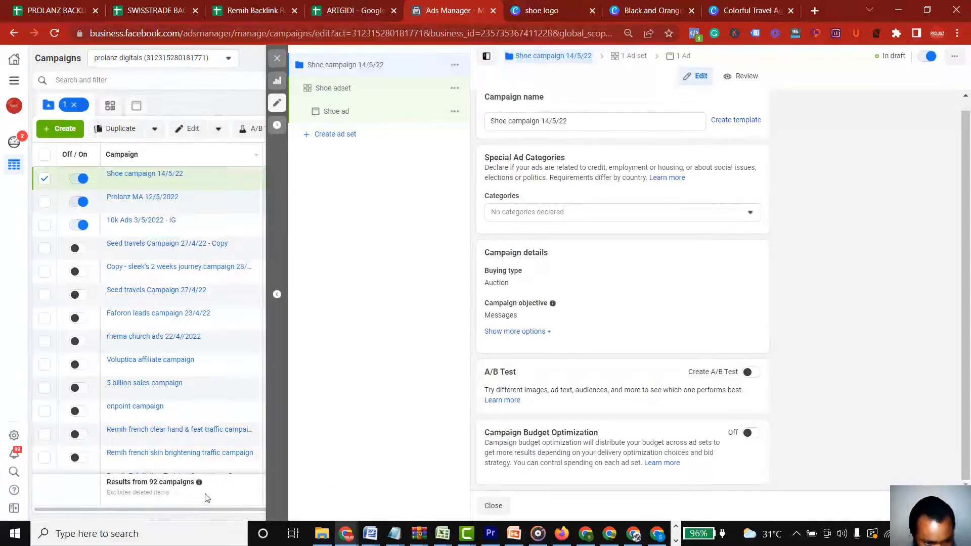
{"action": "left_click", "coordinate": [277, 295]}
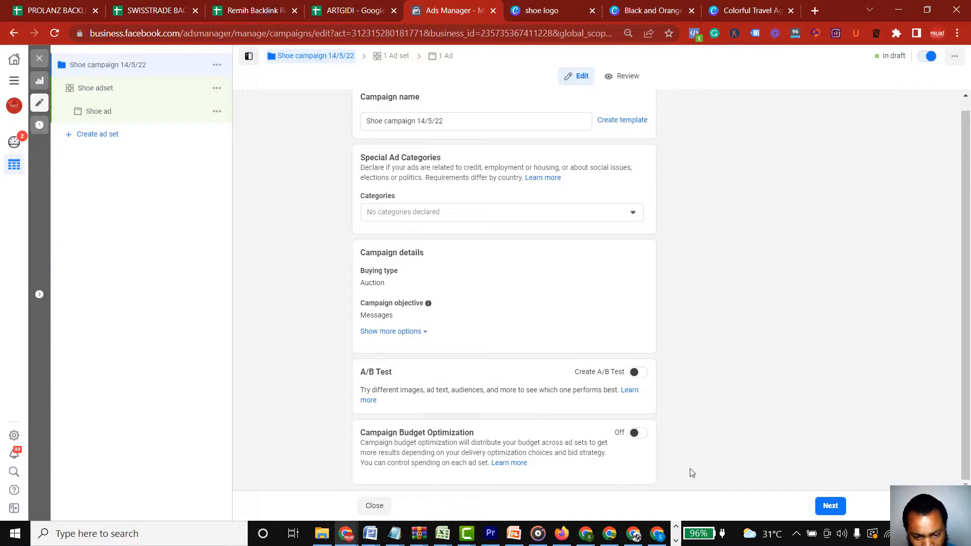
{"action": "left_click", "coordinate": [832, 512]}
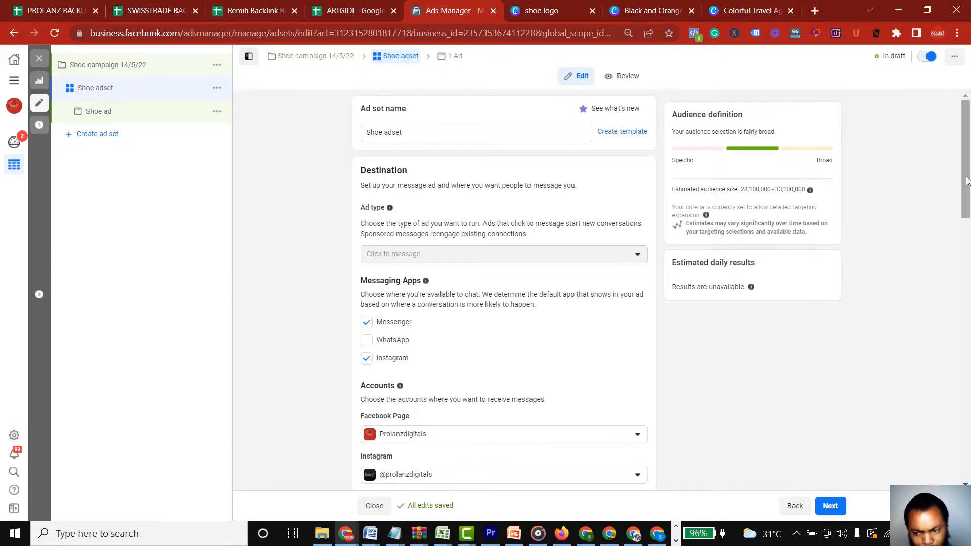
- Make WhatsApp the only messaging app for the ad set, deselecting Messenger and Instagram
{"action": "left_click_drag", "start_coordinate": [967, 184], "coordinate": [967, 226]}
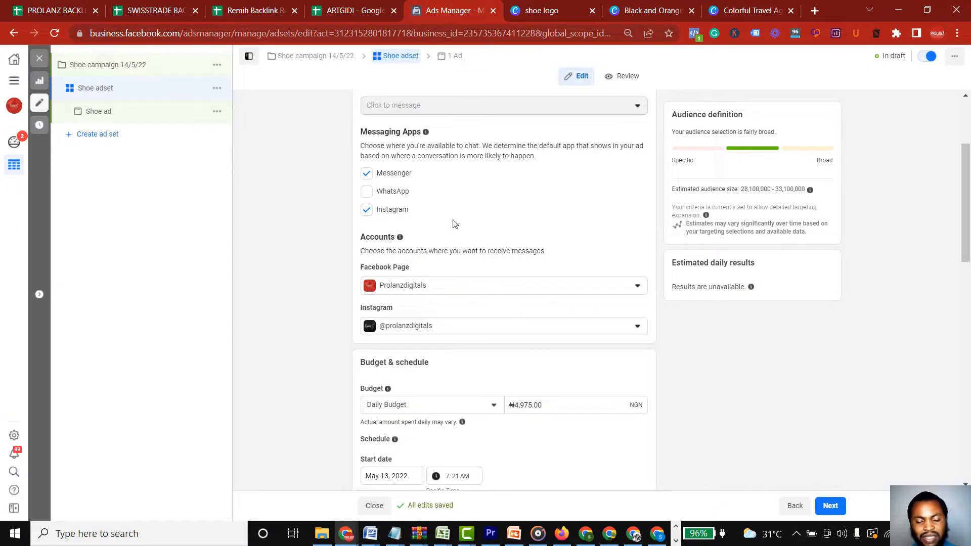
{"action": "left_click", "coordinate": [367, 193]}
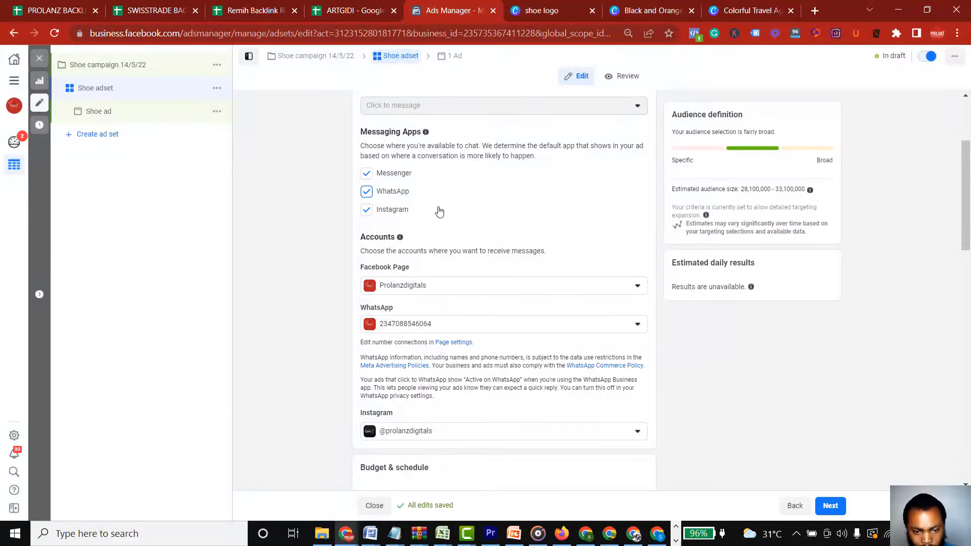
{"action": "left_click", "coordinate": [367, 211]}
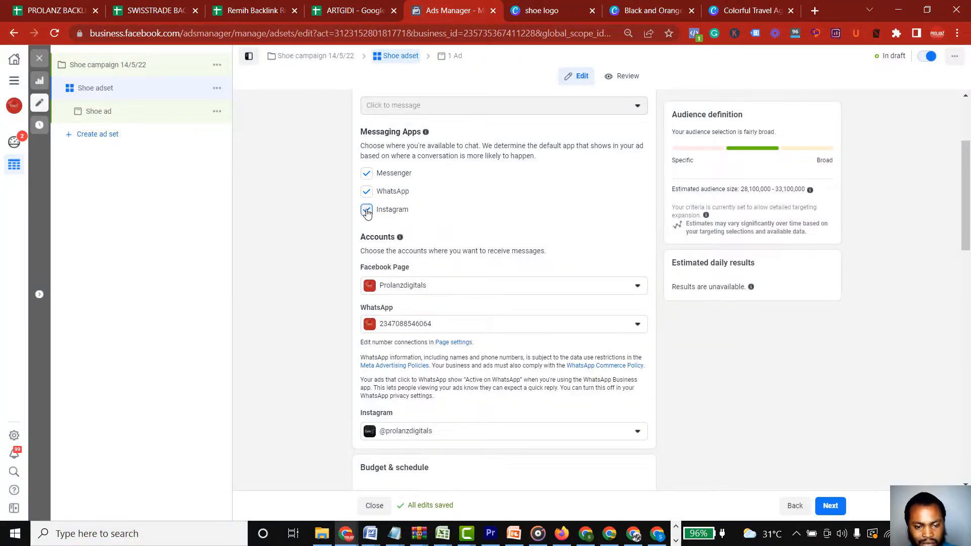
{"action": "left_click", "coordinate": [367, 174]}
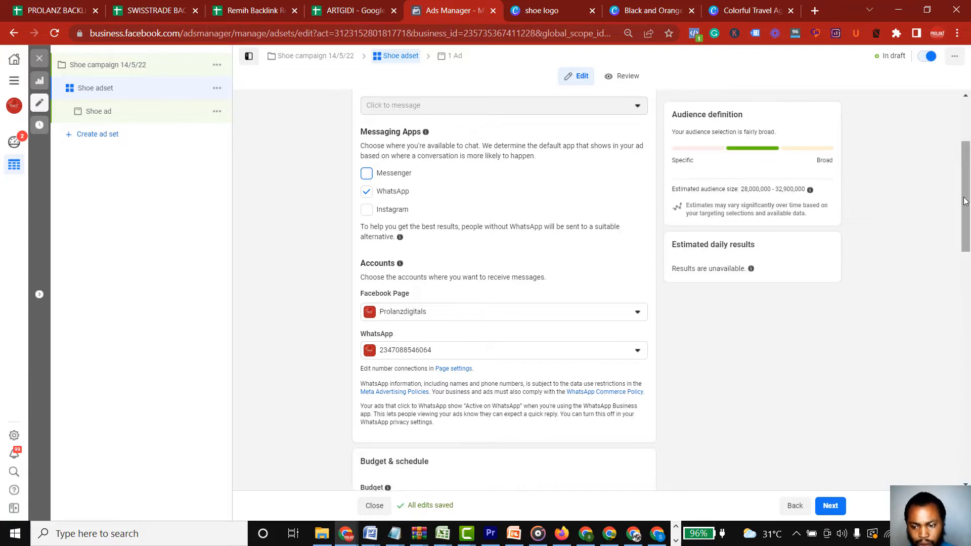
- Set the ad set's daily budget to 2000 NGN
{"action": "mouse_move", "coordinate": [965, 203]}
{"action": "left_mouse_down"}
{"action": "mouse_move", "coordinate": [965, 257]}
{"action": "mouse_move", "coordinate": [967, 171]}
{"action": "mouse_move", "coordinate": [967, 200]}
{"action": "left_mouse_up"}
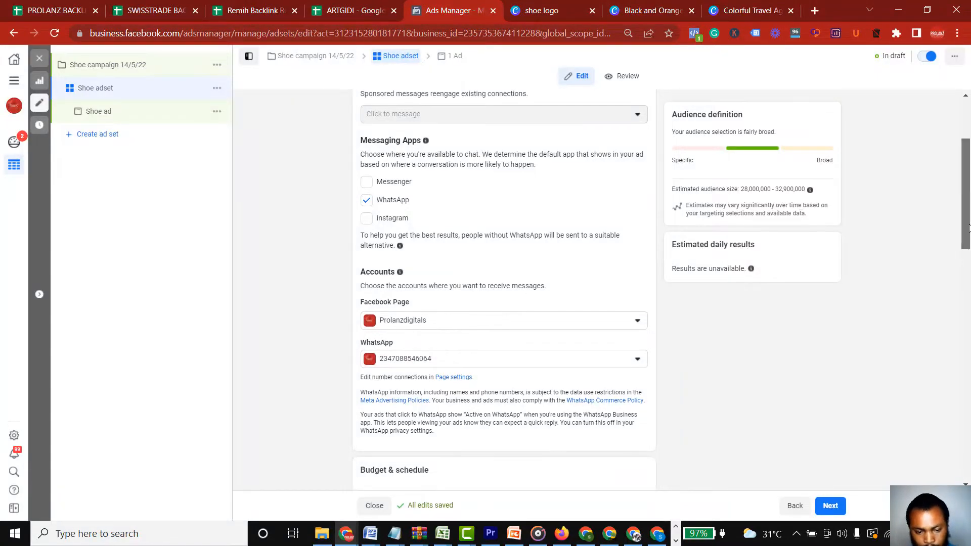
{"action": "left_click_drag", "start_coordinate": [968, 228], "coordinate": [968, 254]}
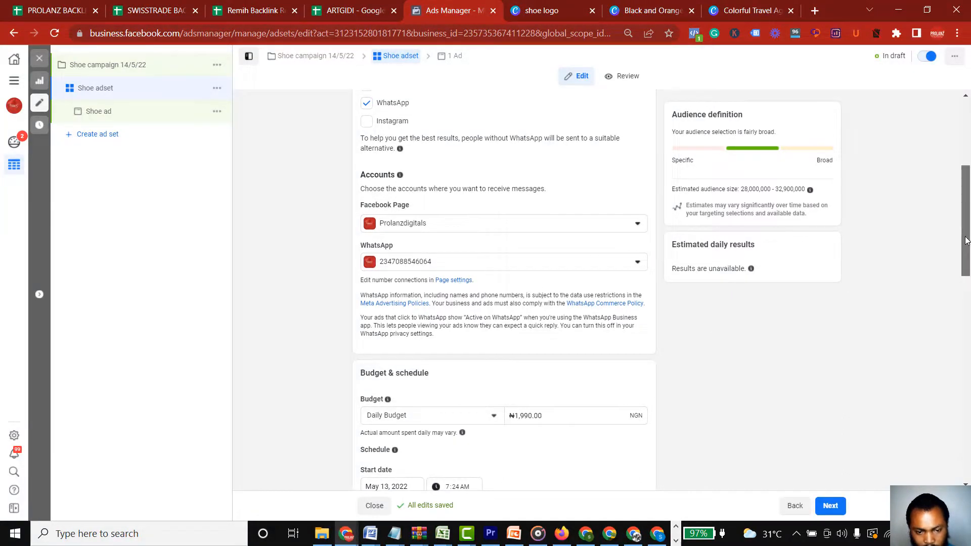
{"action": "left_click_drag", "start_coordinate": [966, 240], "coordinate": [969, 313]}
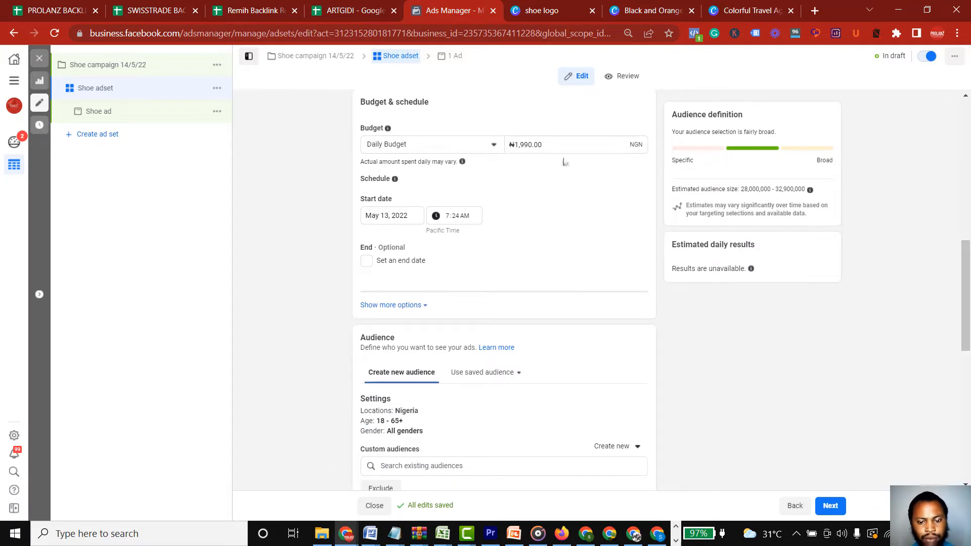
{"action": "triple_click", "coordinate": [524, 147]}
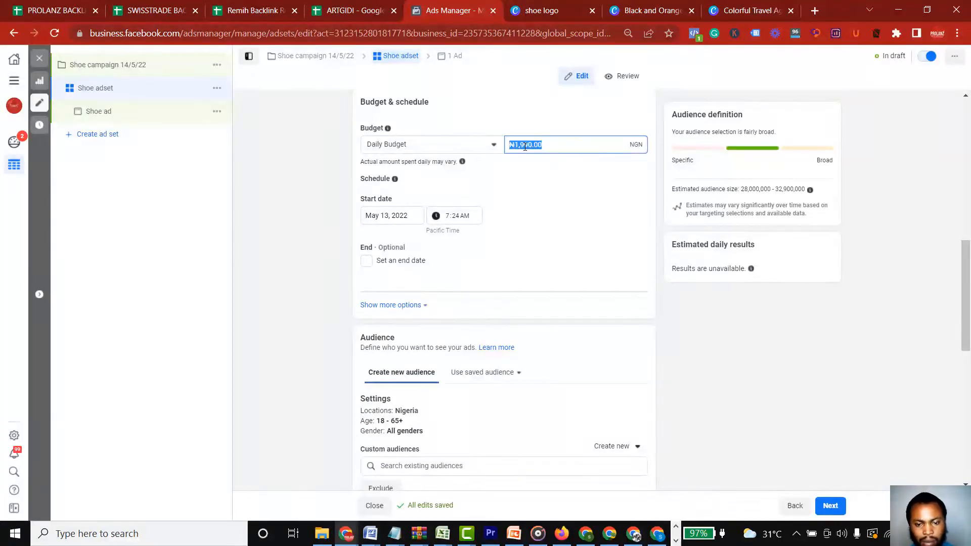
{"action": "type", "text": "2"}
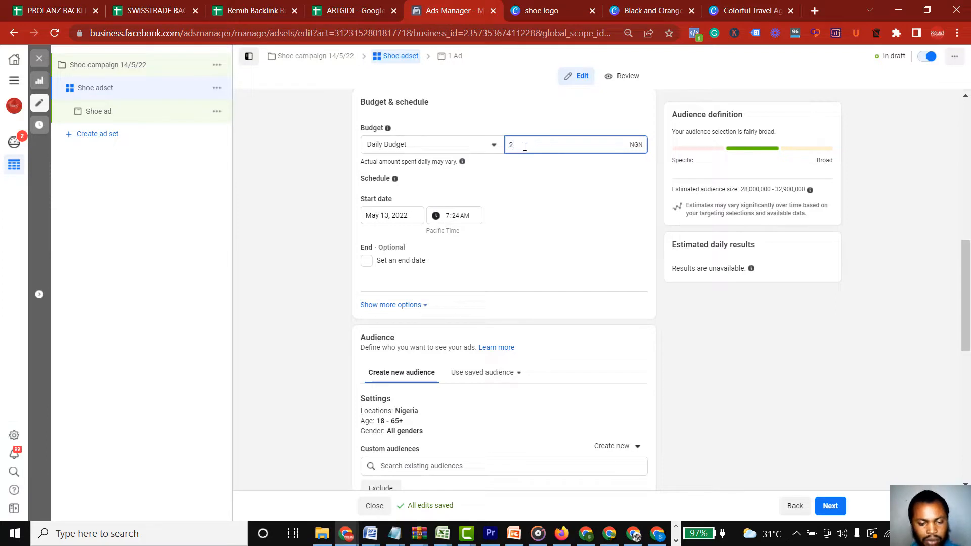
{"action": "type", "text": "00"}
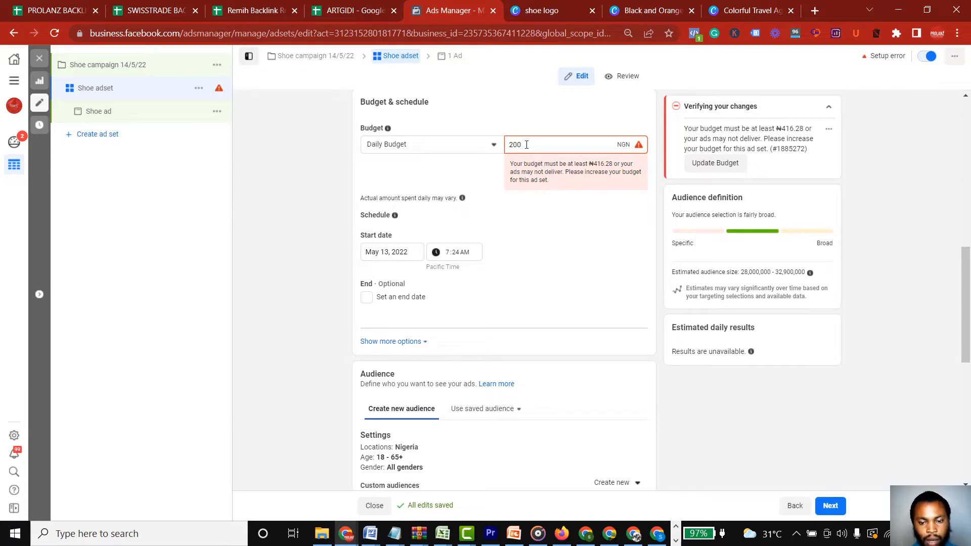
{"action": "key", "text": "BackSpace"}
{"action": "key", "text": "BackSpace"}
{"action": "key", "text": "BackSpace"}
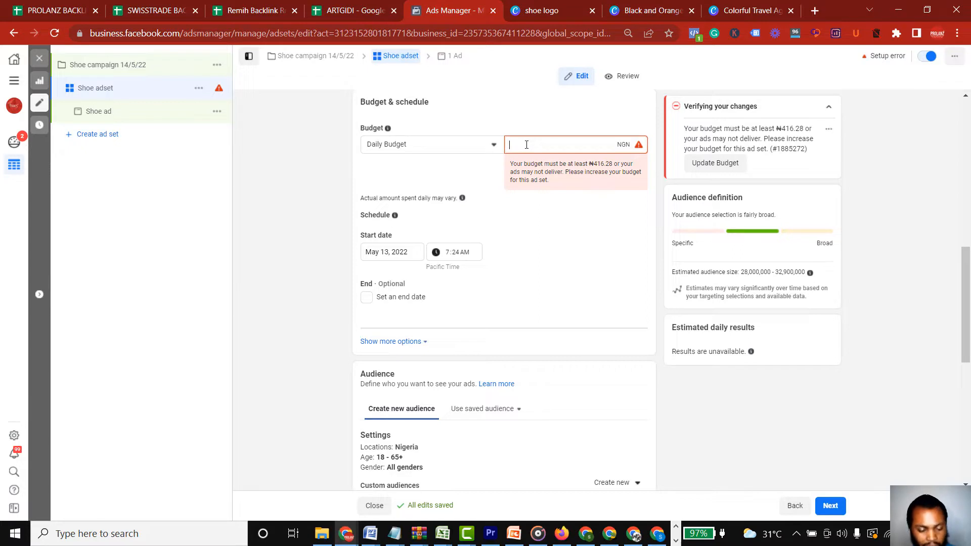
{"action": "type", "text": "2000"}
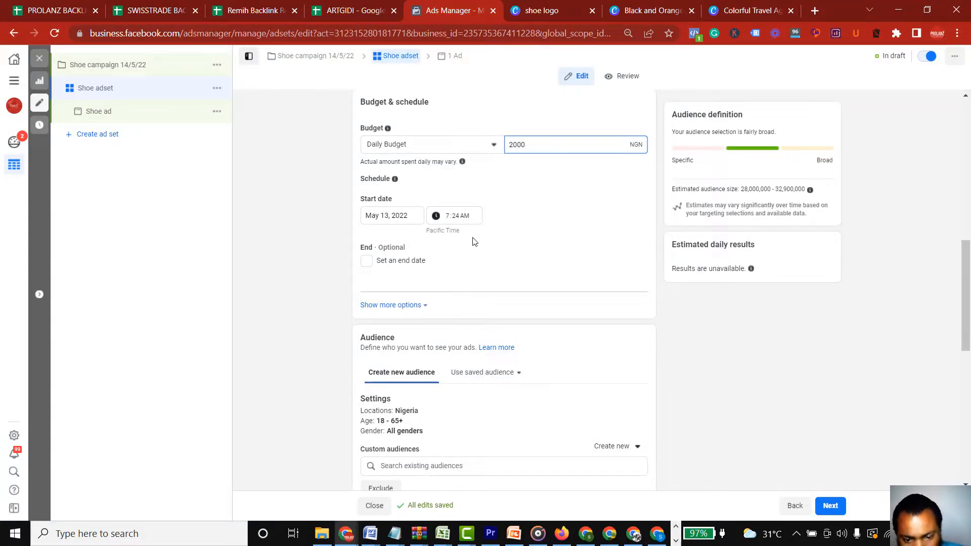
- Schedule the ad set to start on May 14, 2022 at 4:00 AM
{"action": "left_click", "coordinate": [448, 220]}
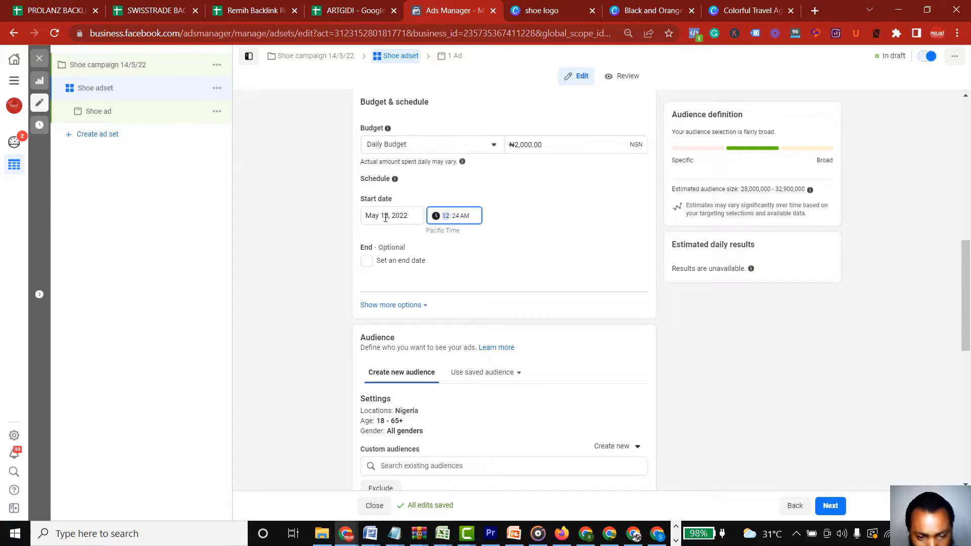
{"action": "left_click", "coordinate": [385, 217]}
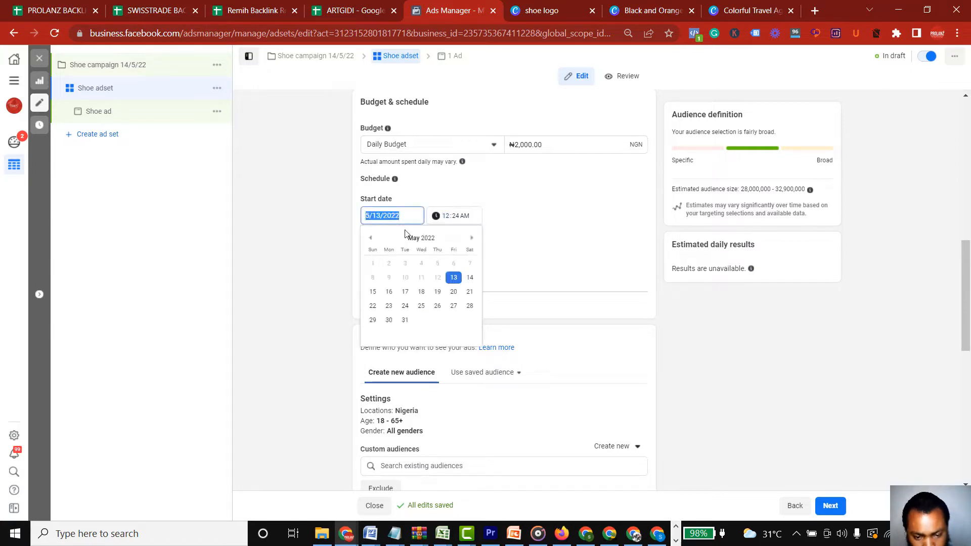
{"action": "left_click", "coordinate": [468, 285]}
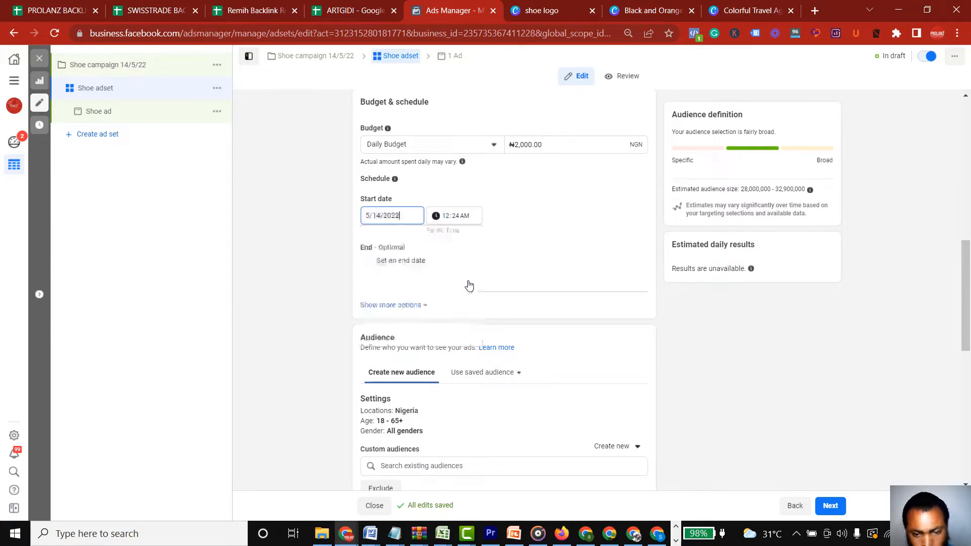
{"action": "left_click", "coordinate": [447, 221]}
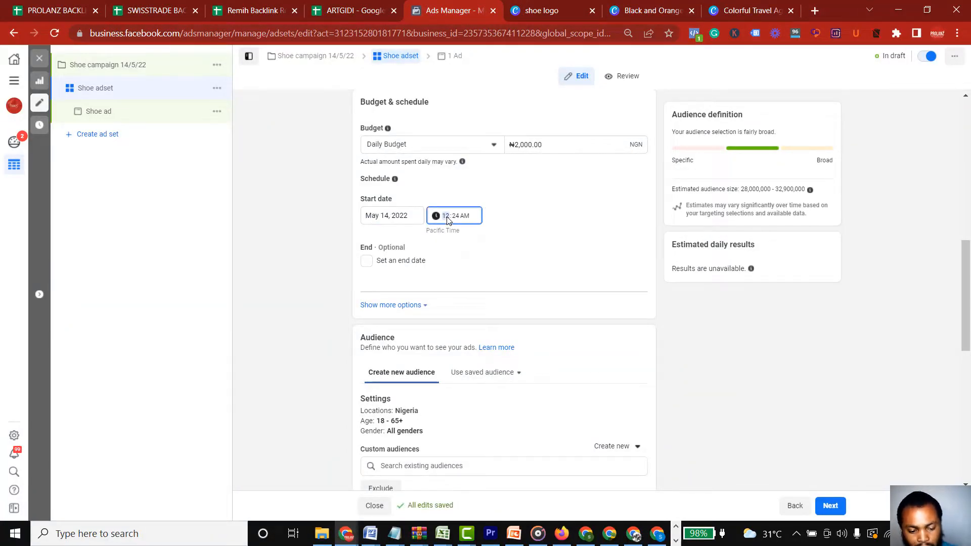
{"action": "type", "text": "4"}
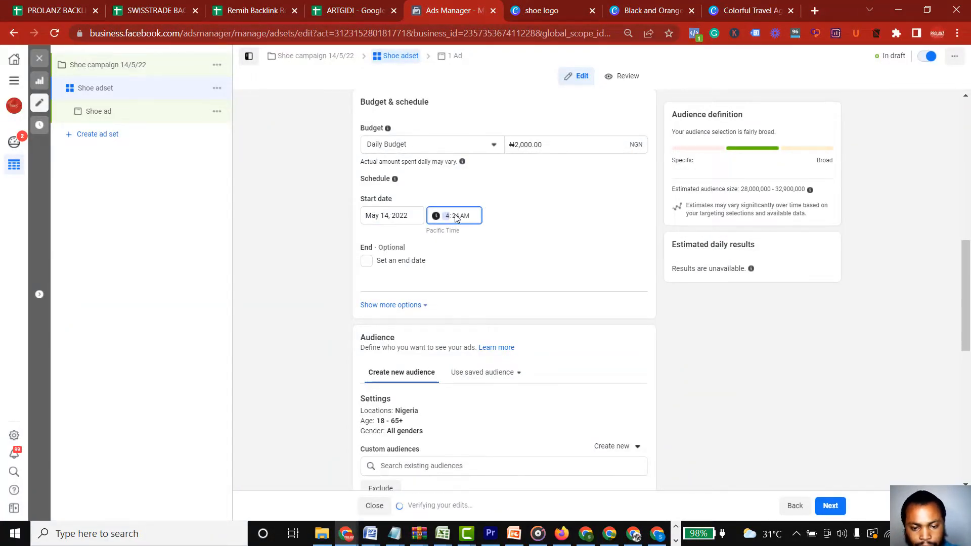
{"action": "left_click", "coordinate": [456, 217]}
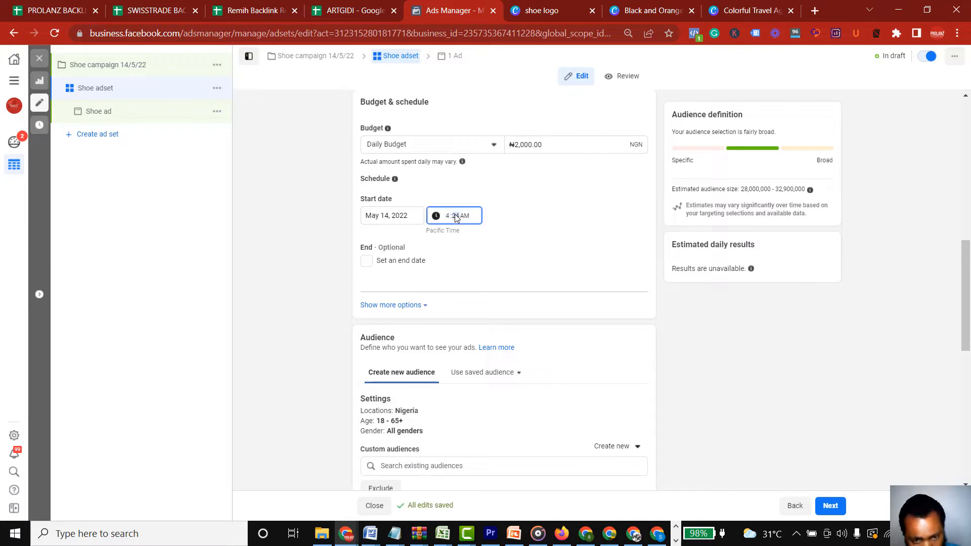
{"action": "type", "text": "00"}
{"action": "left_click", "coordinate": [550, 217]}
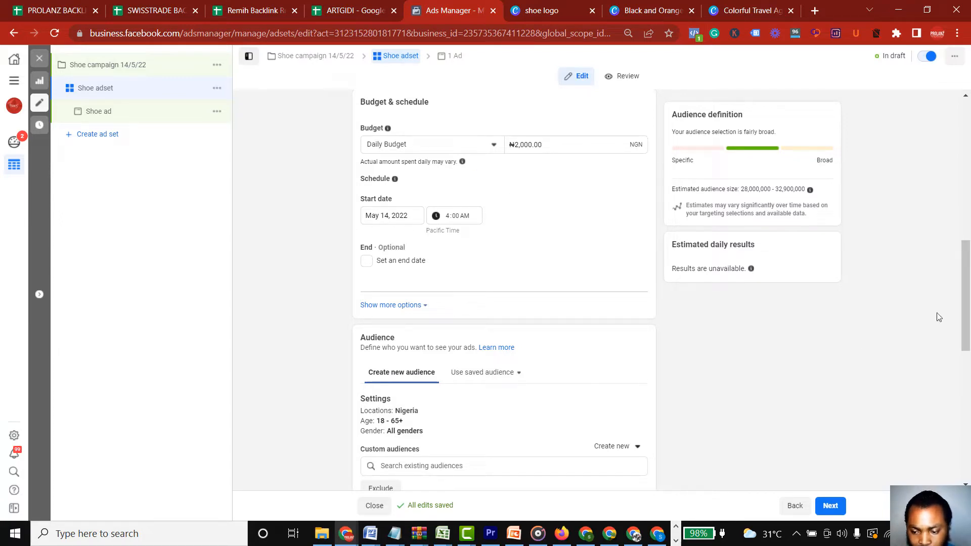
- Open the audience settings for editing and restrict location targeting to "People living in this location"
{"action": "left_click_drag", "start_coordinate": [966, 297], "coordinate": [968, 361]}
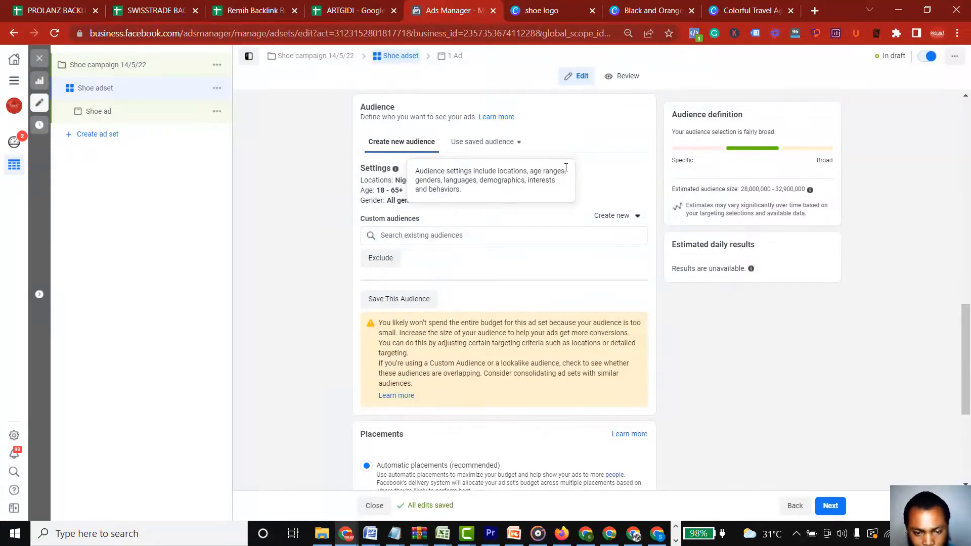
{"action": "left_click", "coordinate": [636, 174]}
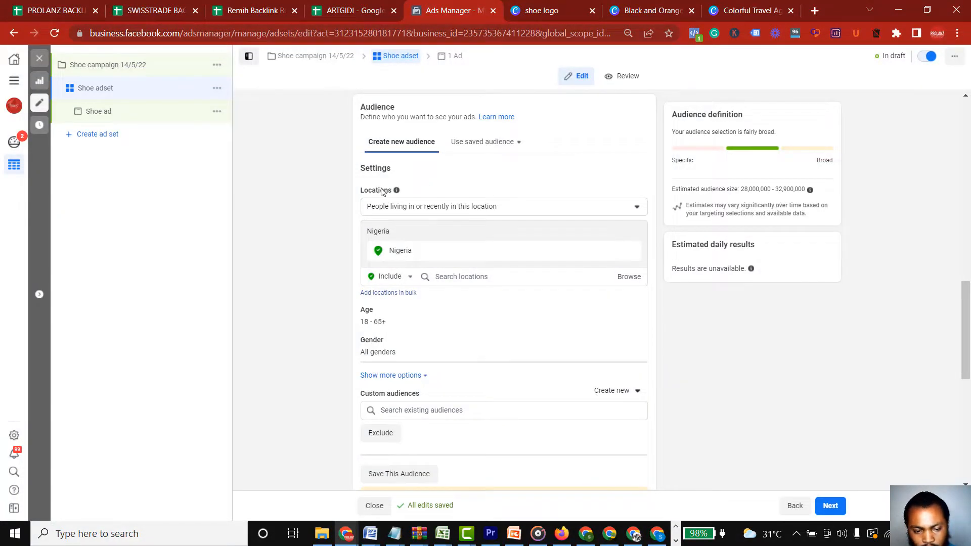
{"action": "mouse_move", "coordinate": [396, 190]}
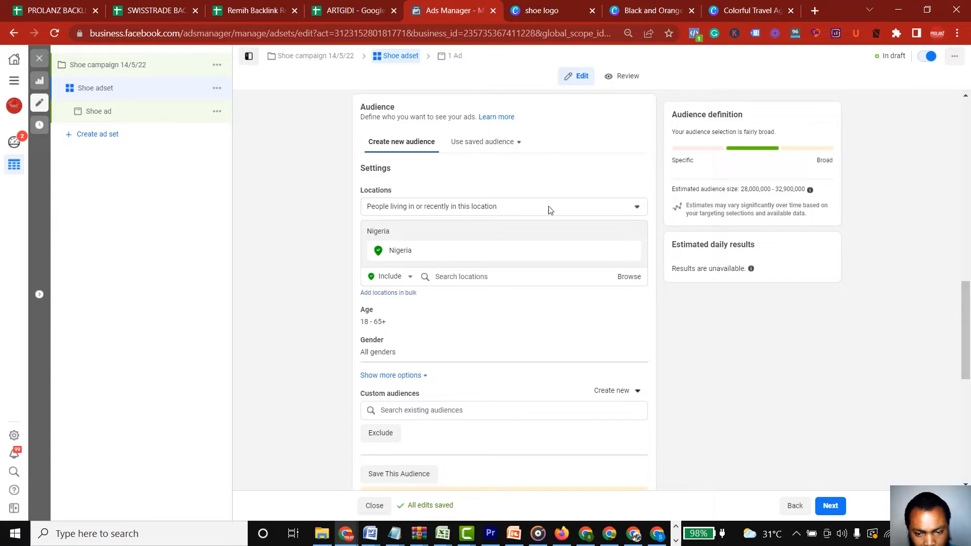
{"action": "left_click", "coordinate": [636, 207]}
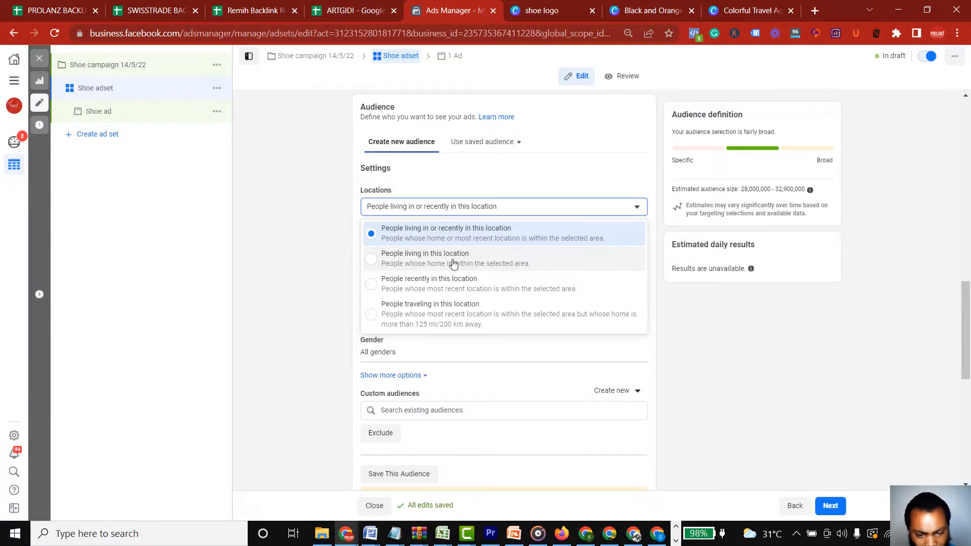
{"action": "left_click", "coordinate": [453, 258]}
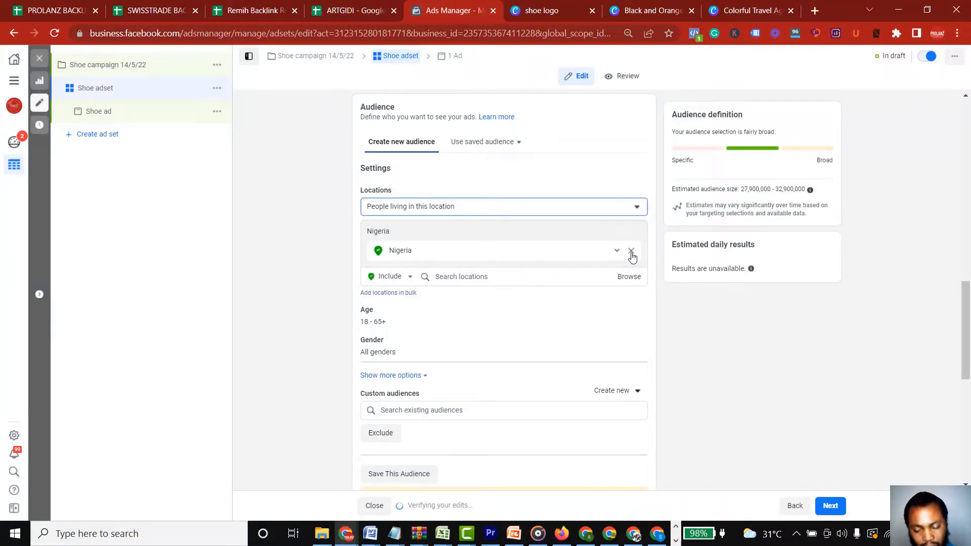
{"action": "left_click", "coordinate": [637, 209]}
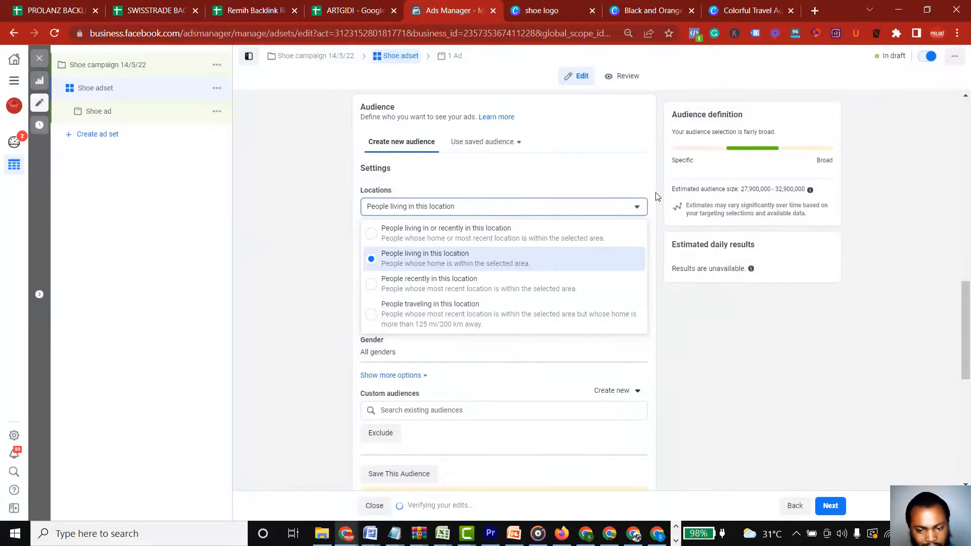
{"action": "left_click", "coordinate": [636, 208]}
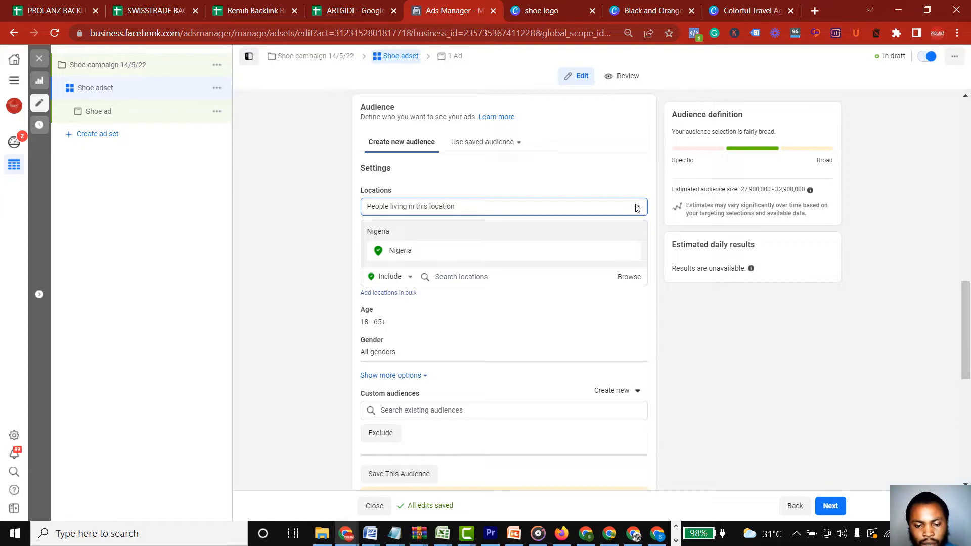
- Replace Nigeria in the audience's targeted locations with the state "Lagos, Nigeria"
{"action": "left_click", "coordinate": [632, 252]}
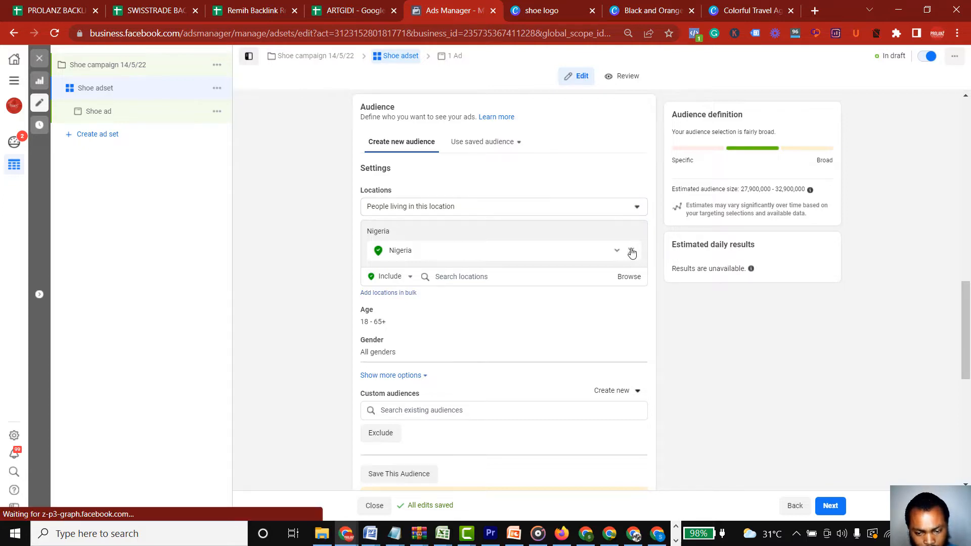
{"action": "left_click", "coordinate": [631, 252]}
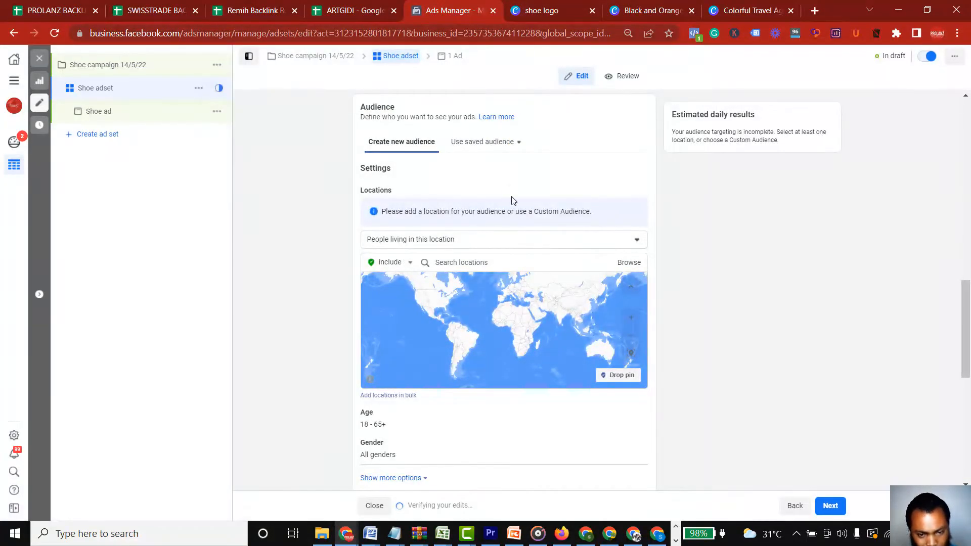
{"action": "mouse_move", "coordinate": [397, 190]}
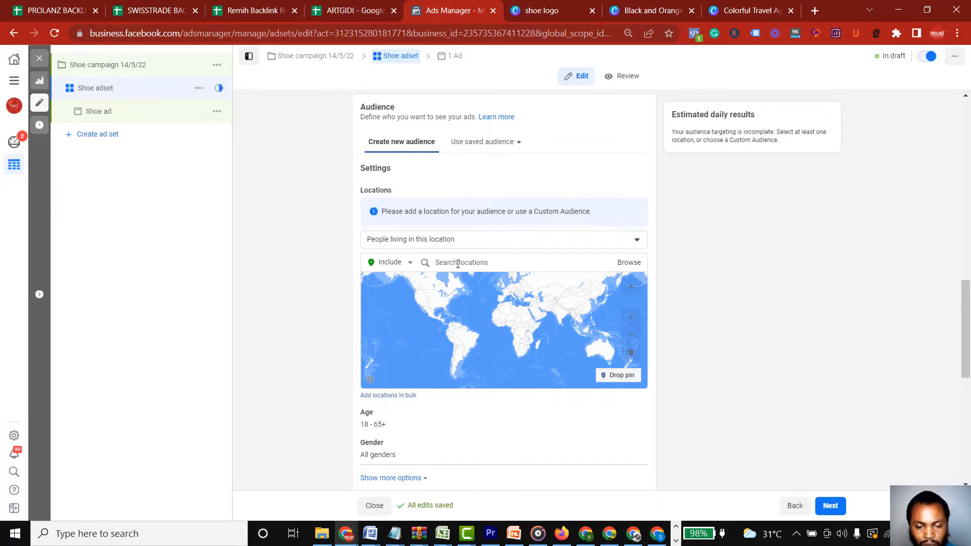
{"action": "left_click", "coordinate": [458, 263]}
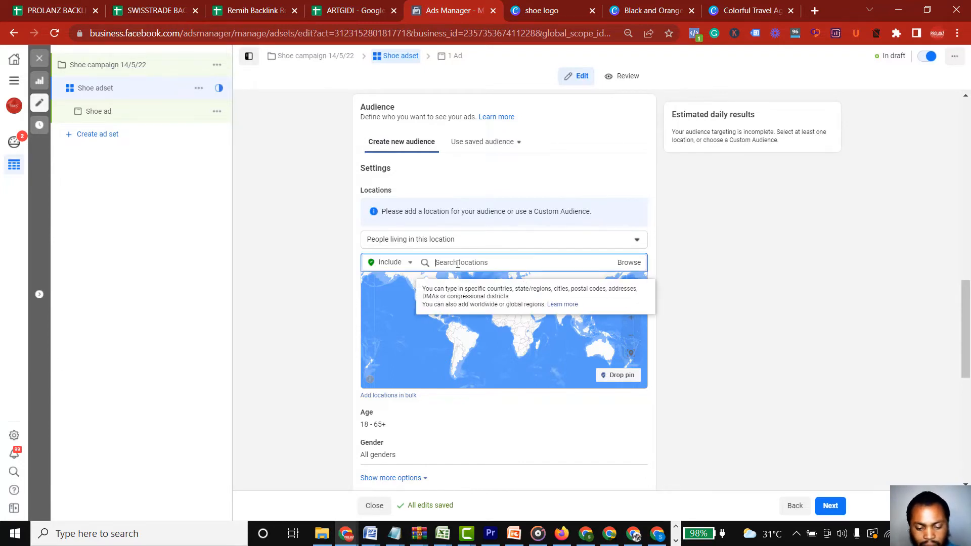
{"action": "type", "text": "S"}
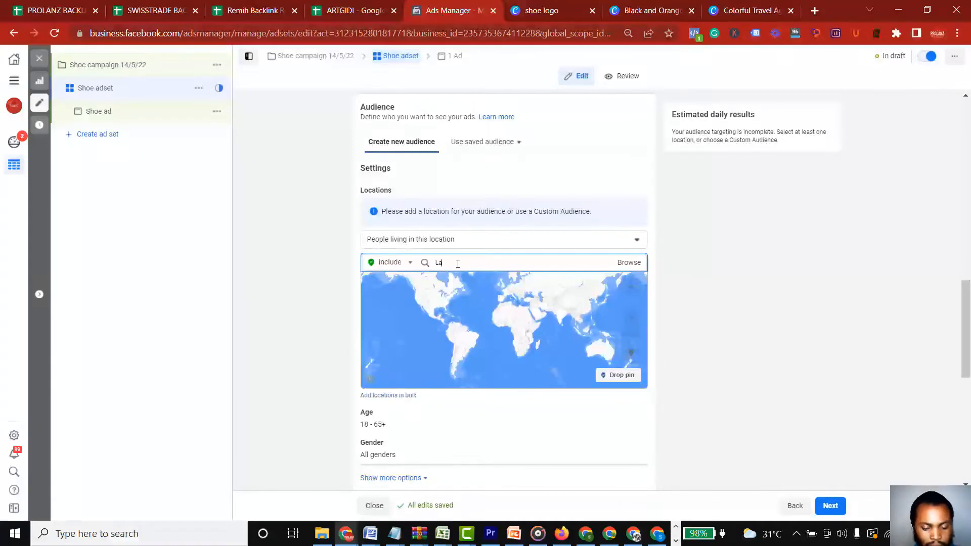
{"action": "type", "text": "agos"}
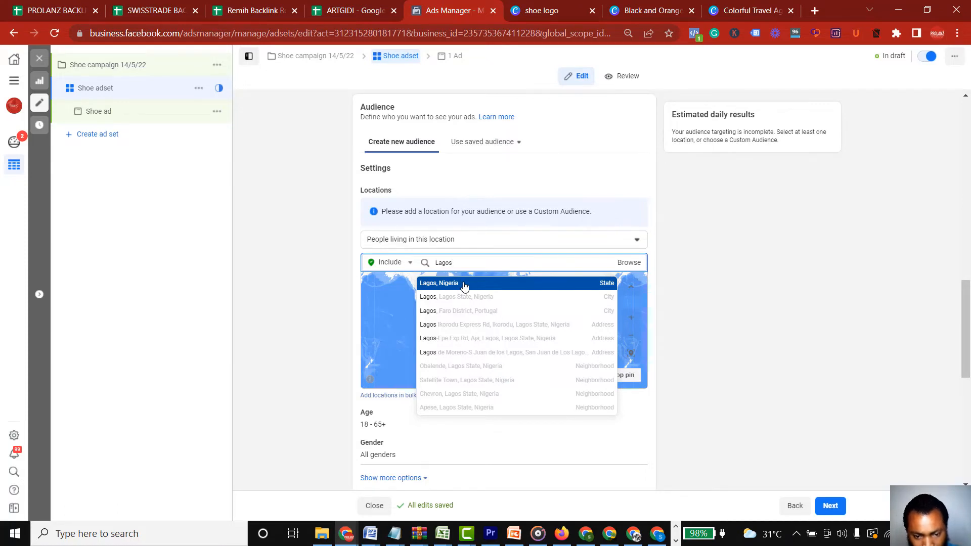
{"action": "left_click", "coordinate": [464, 285]}
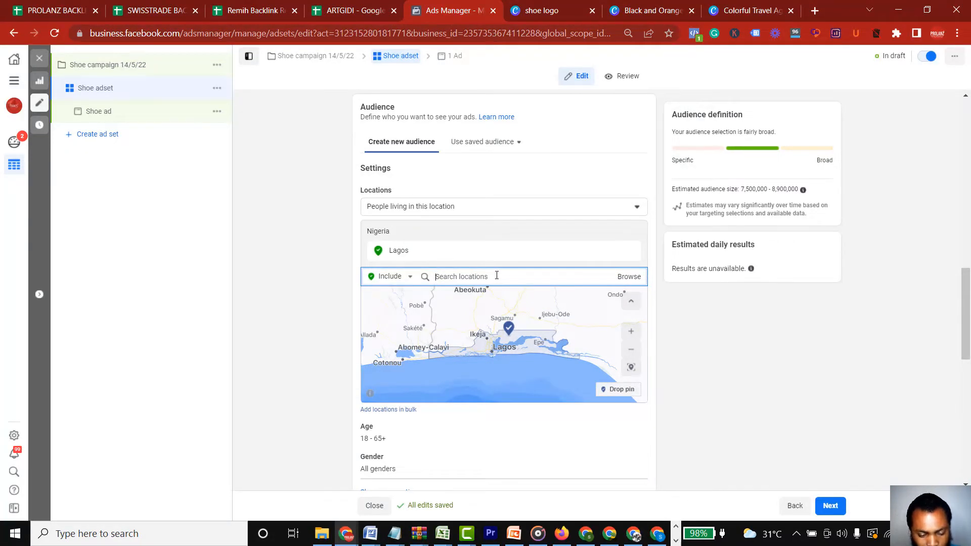
- Add the cities "Abuja, Federal Capital Territory, Nigeria" and "Ibadan, Oyo State, Nigeria" to the audience's included locations
{"action": "type", "text": "abuka"}
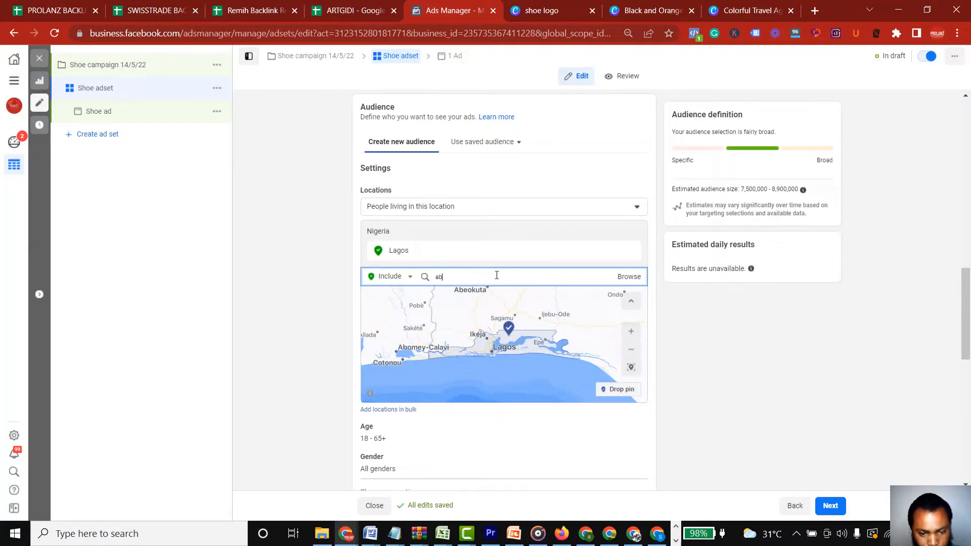
{"action": "key", "text": "BackSpace"}
{"action": "key", "text": "BackSpace"}
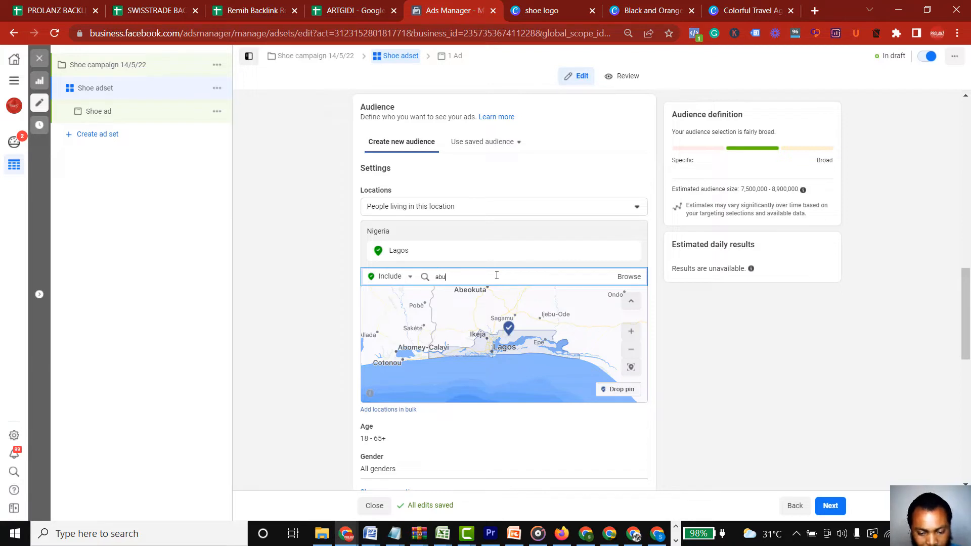
{"action": "type", "text": "ja"}
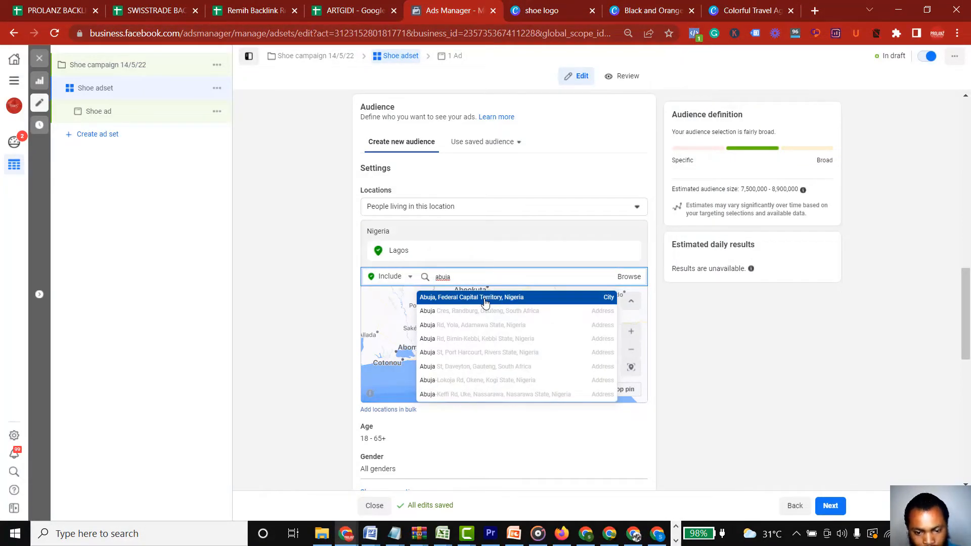
{"action": "left_click", "coordinate": [485, 302]}
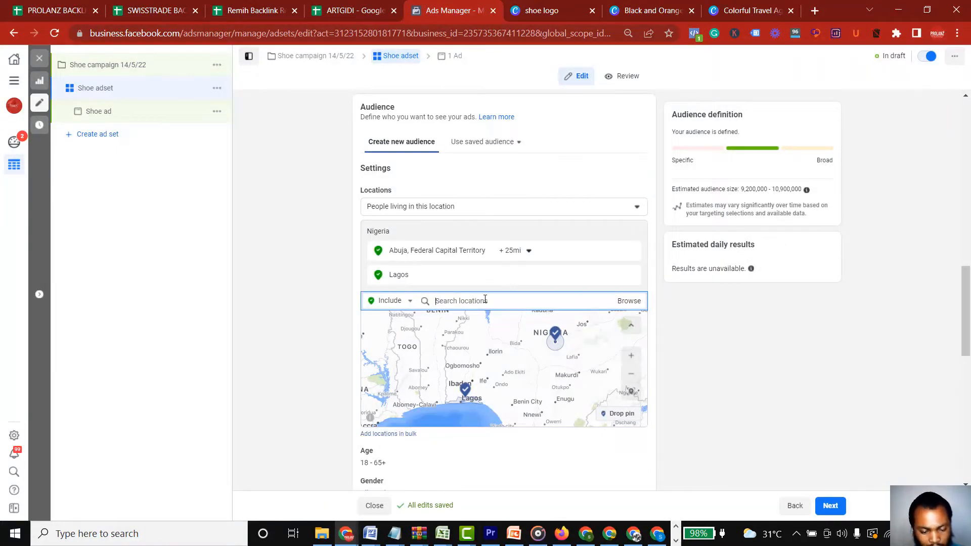
{"action": "type", "text": "ibadan"}
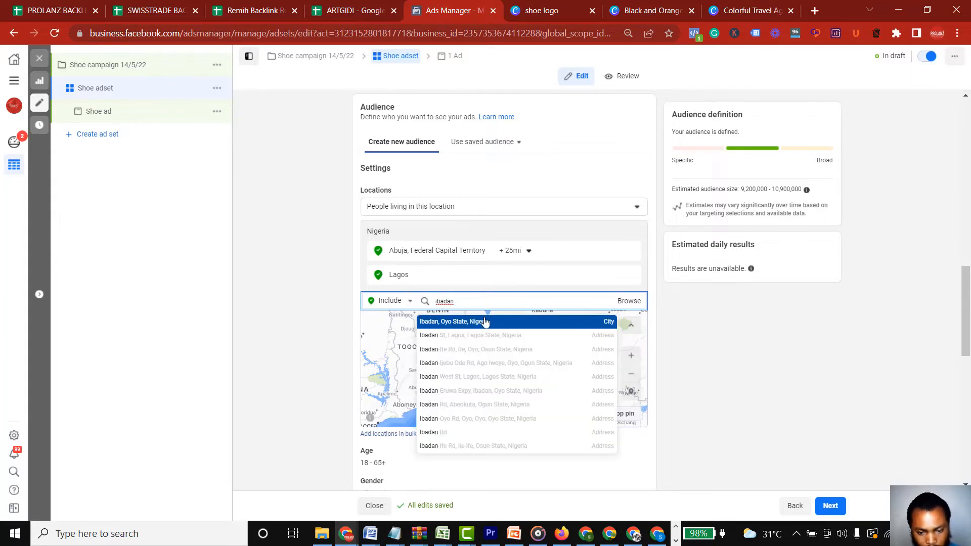
{"action": "left_click", "coordinate": [483, 327]}
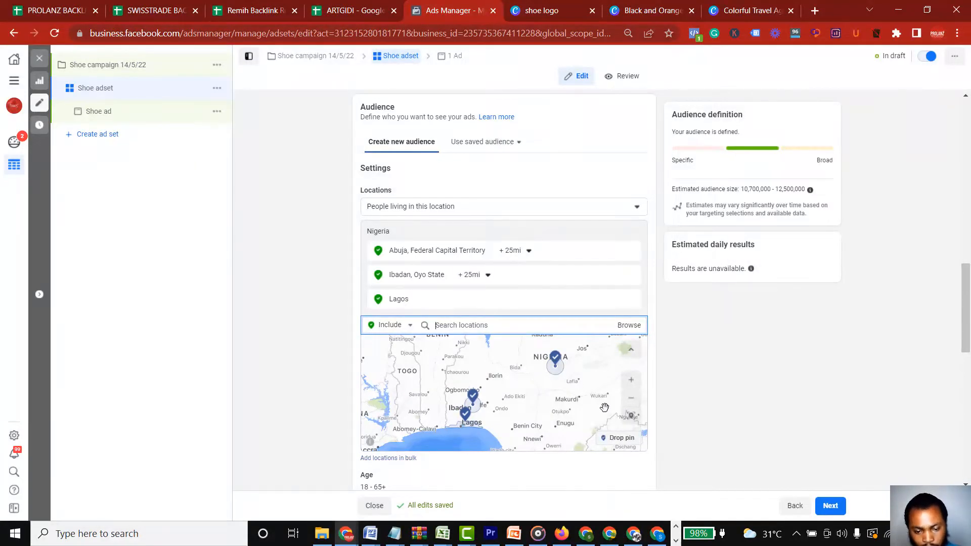
- Open the audience's age range for editing and set the minimum age to 27
{"action": "left_click_drag", "start_coordinate": [966, 278], "coordinate": [969, 359]}
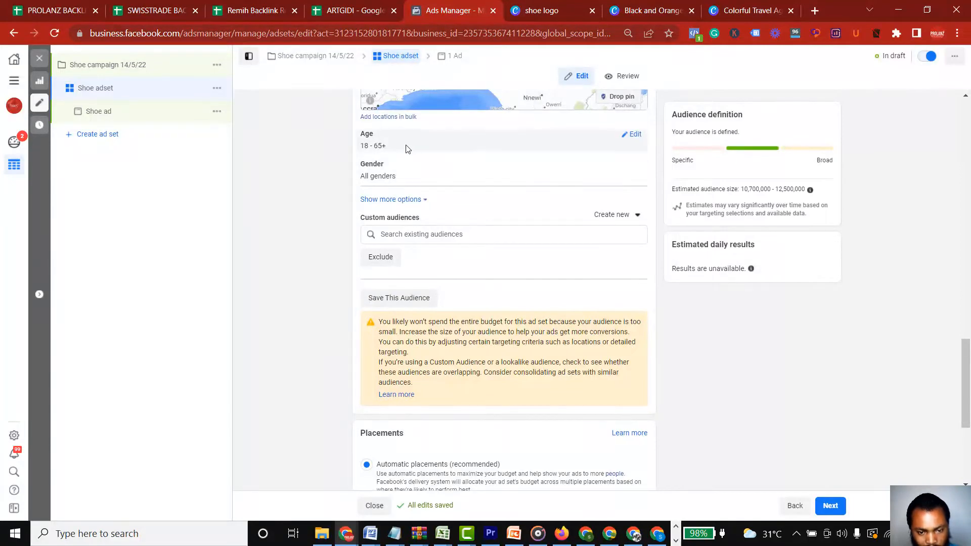
{"action": "left_click", "coordinate": [635, 137]}
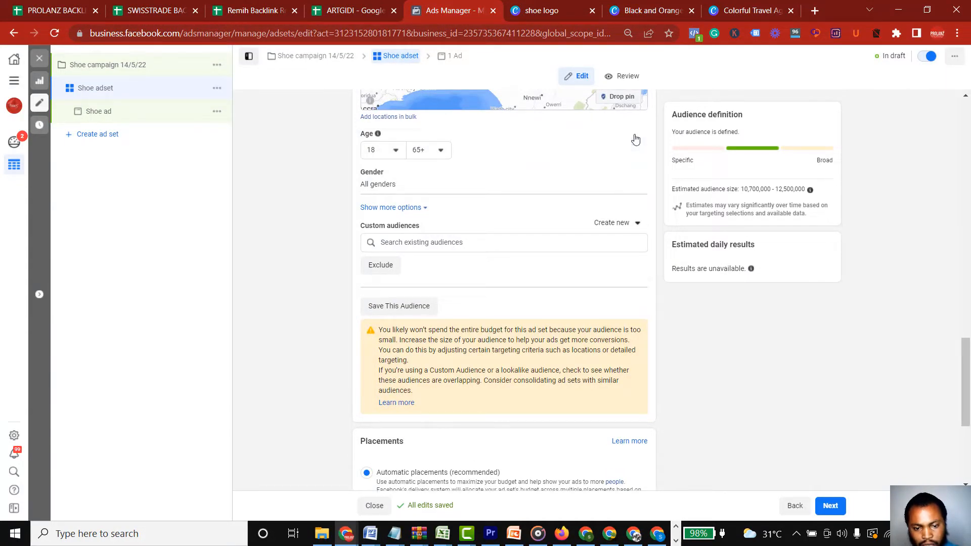
{"action": "left_click", "coordinate": [395, 154]}
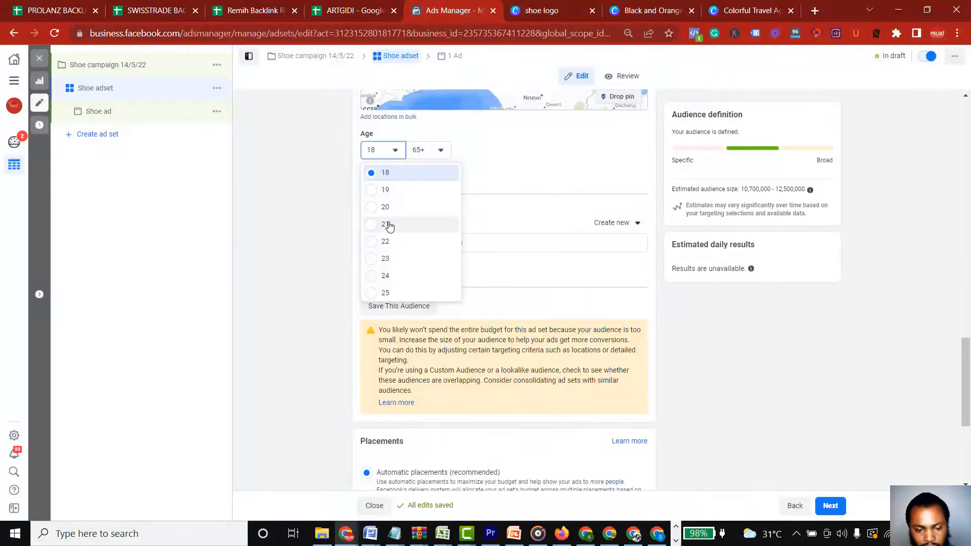
{"action": "key", "text": "Down"}
{"action": "key", "text": "Down"}
{"action": "key", "text": "Down"}
{"action": "key", "text": "Down"}
{"action": "key", "text": "Down"}
{"action": "key", "text": "Down"}
{"action": "key", "text": "Down"}
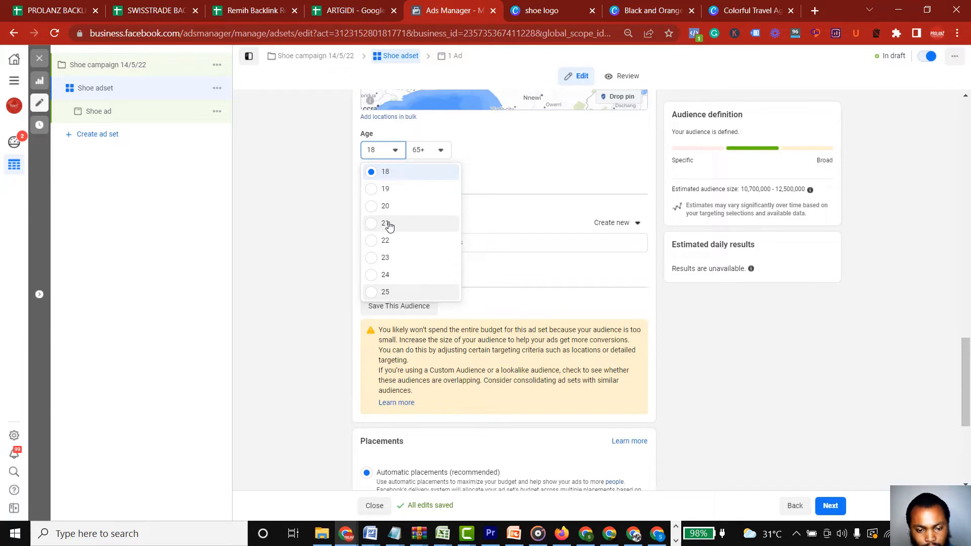
{"action": "key", "text": "Down"}
{"action": "key", "text": "Down"}
{"action": "key", "text": "Down"}
{"action": "key", "text": "Down"}
{"action": "key", "text": "Down"}
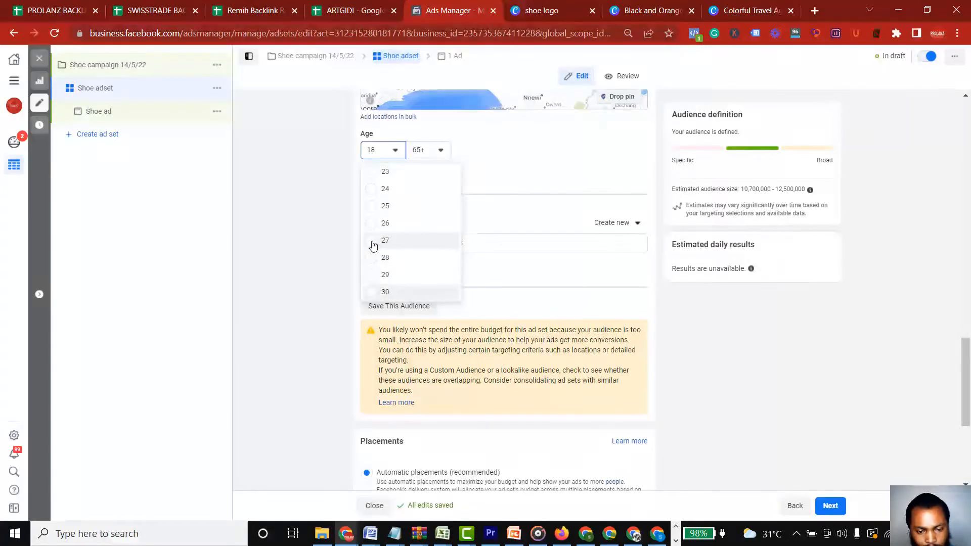
{"action": "left_click", "coordinate": [373, 245]}
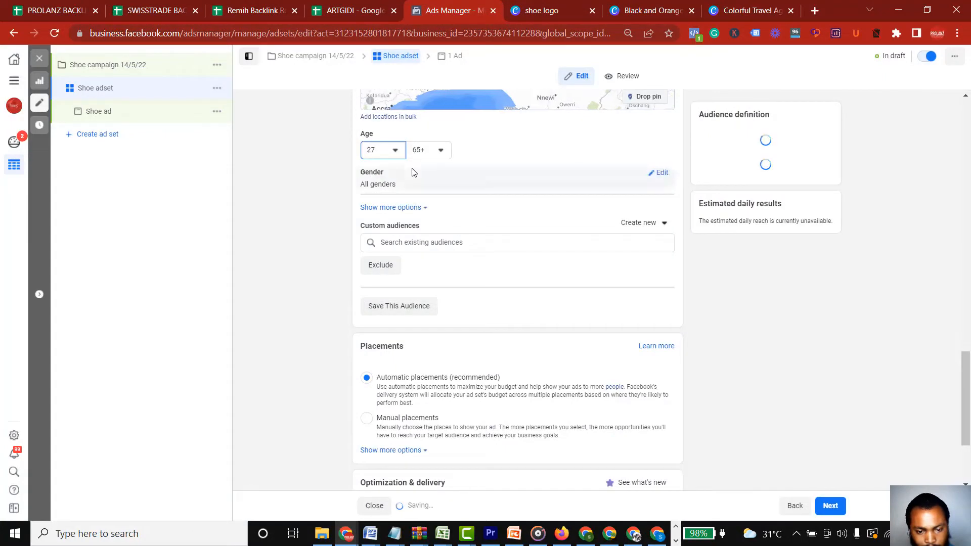
- Set the audience's maximum age to 50
{"action": "left_click", "coordinate": [442, 151]}
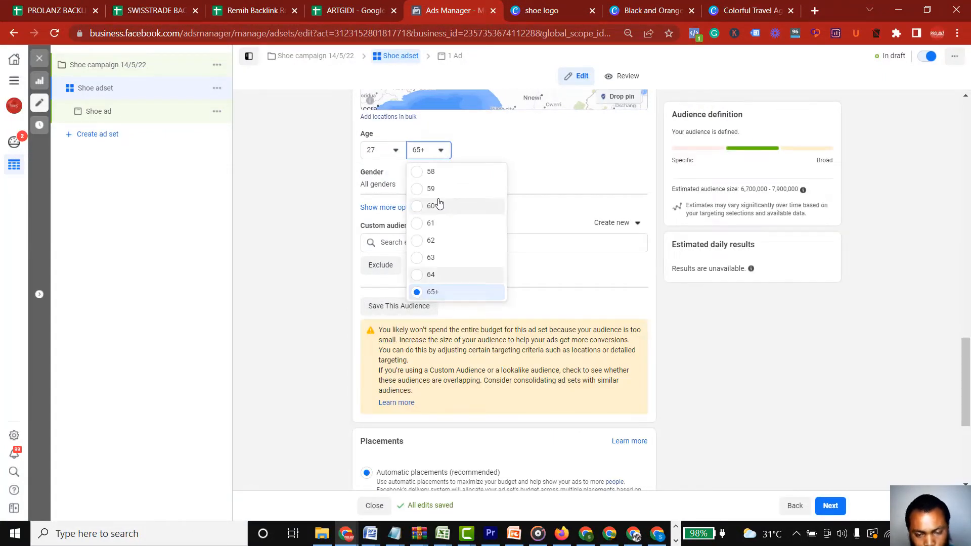
{"action": "scroll", "coordinate": [439, 203], "scroll_direction": "up", "scroll_amount": 2}
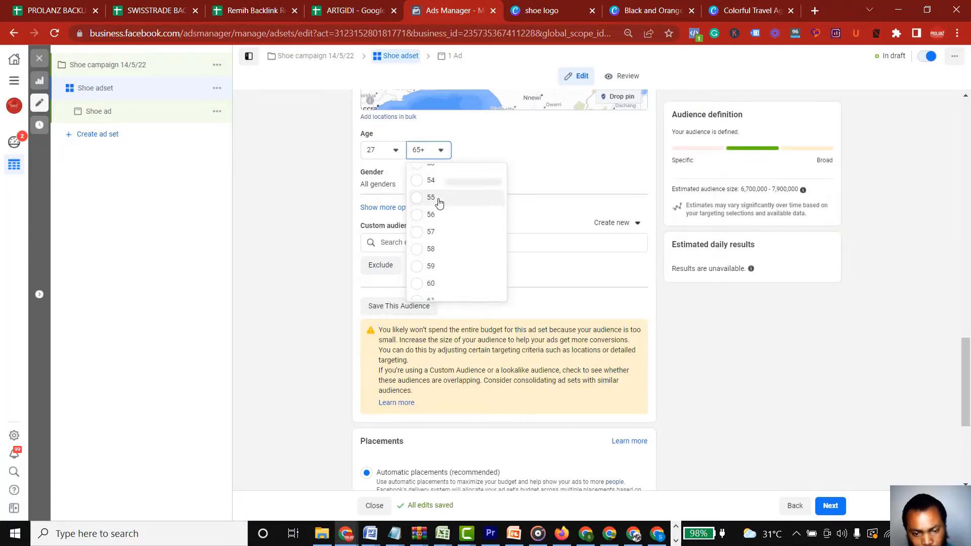
{"action": "scroll", "coordinate": [439, 202], "scroll_direction": "up", "scroll_amount": 2}
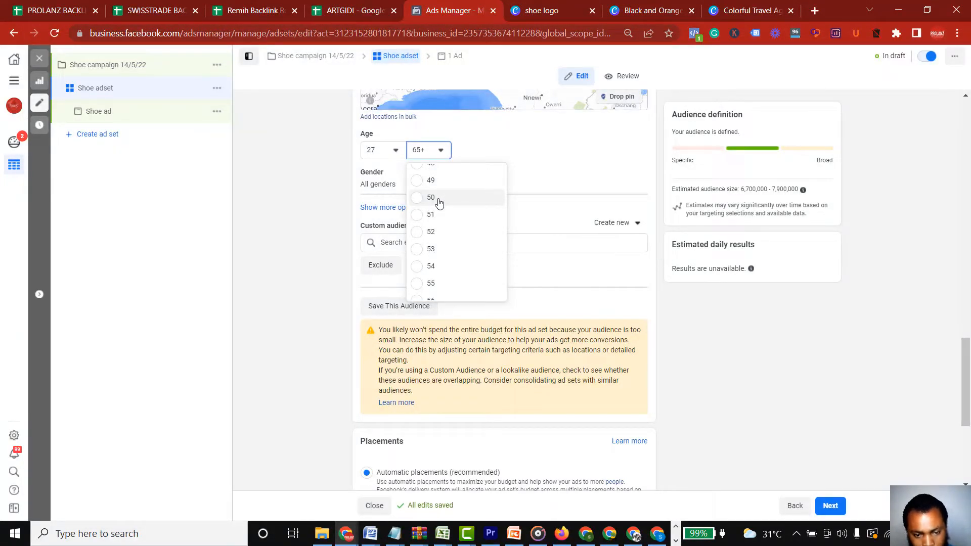
{"action": "left_click", "coordinate": [431, 198]}
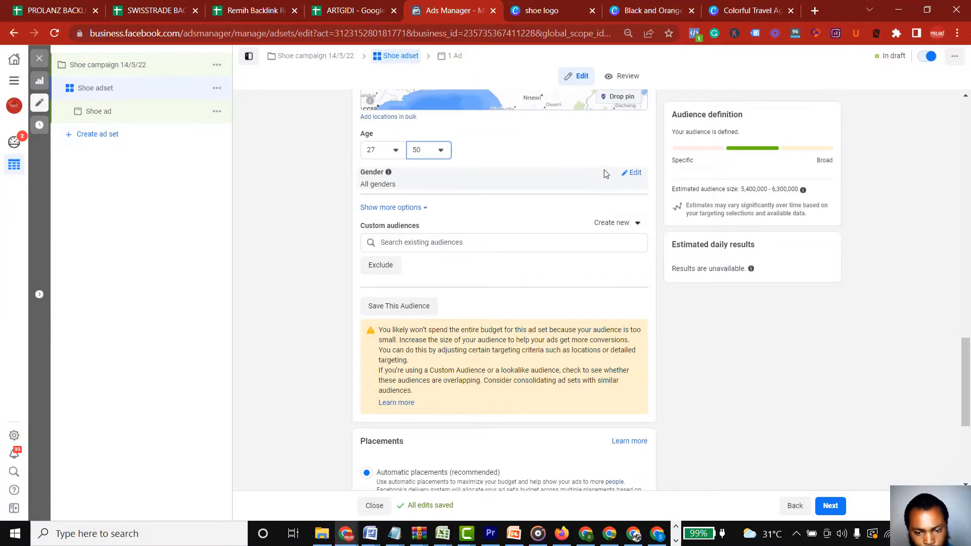
- Open the audience's gender setting for editing and restrict it to Men
{"action": "left_click", "coordinate": [632, 173]}
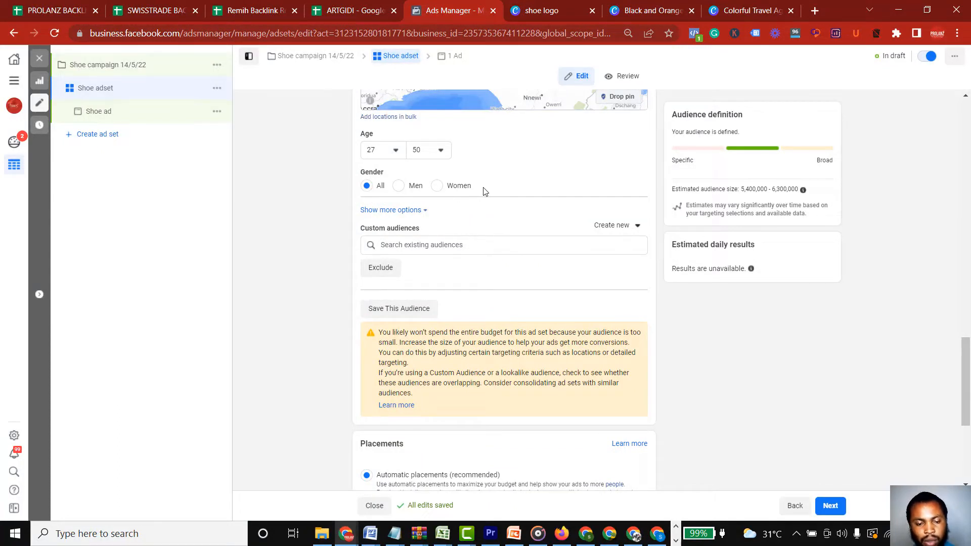
{"action": "left_click", "coordinate": [398, 186]}
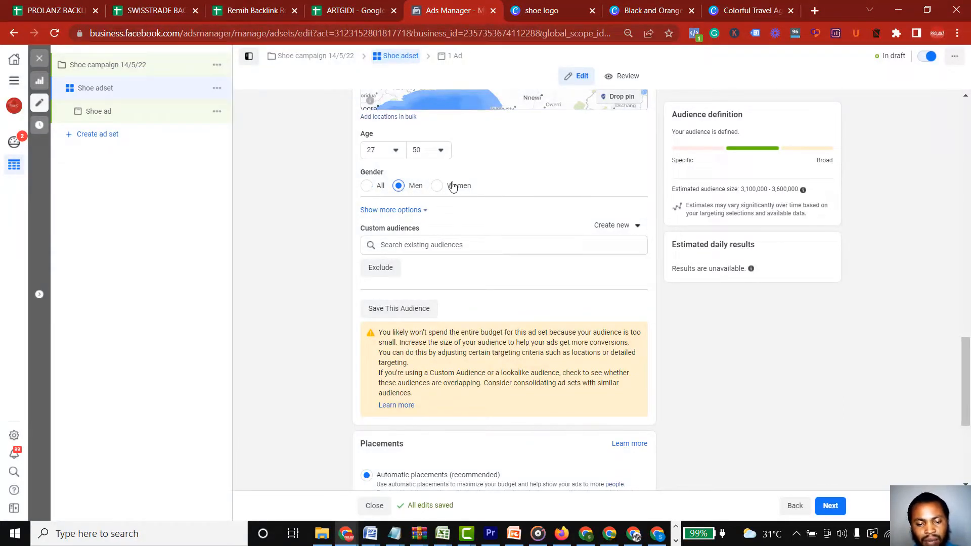
{"action": "left_click", "coordinate": [436, 191]}
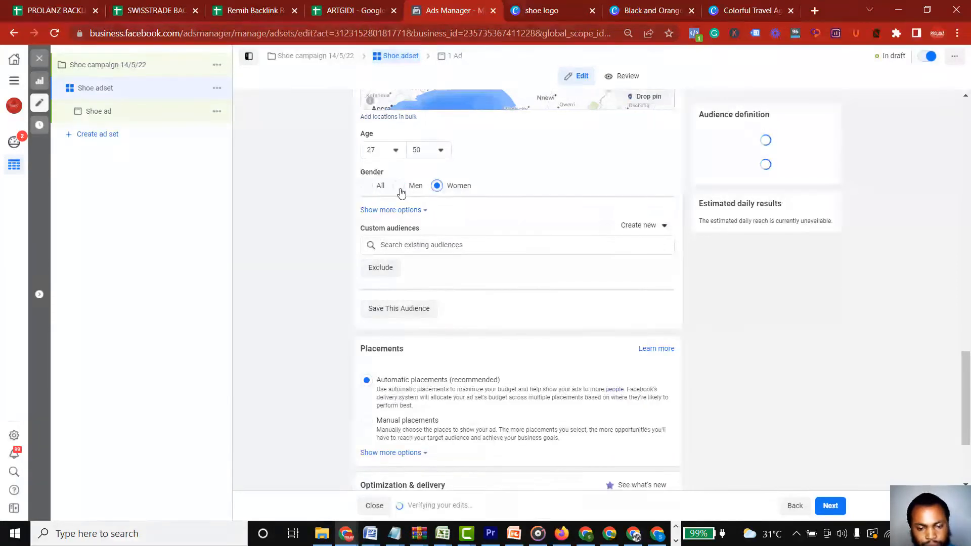
{"action": "left_click", "coordinate": [400, 190]}
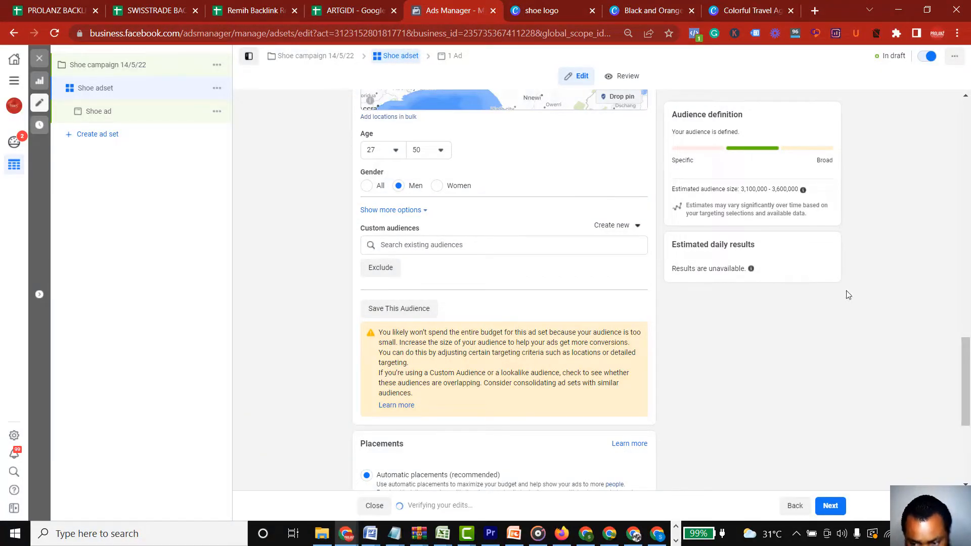
- Expand the additional audience options and add the interest "Nike, Inc." to detailed targeting
{"action": "left_click_drag", "start_coordinate": [962, 351], "coordinate": [968, 369]}
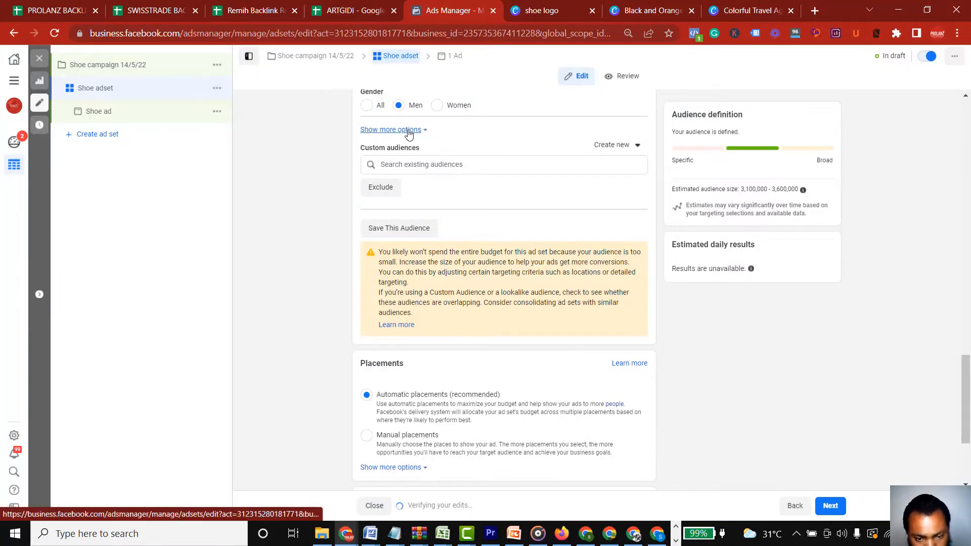
{"action": "scroll", "coordinate": [404, 130], "scroll_direction": "down", "scroll_amount": 3}
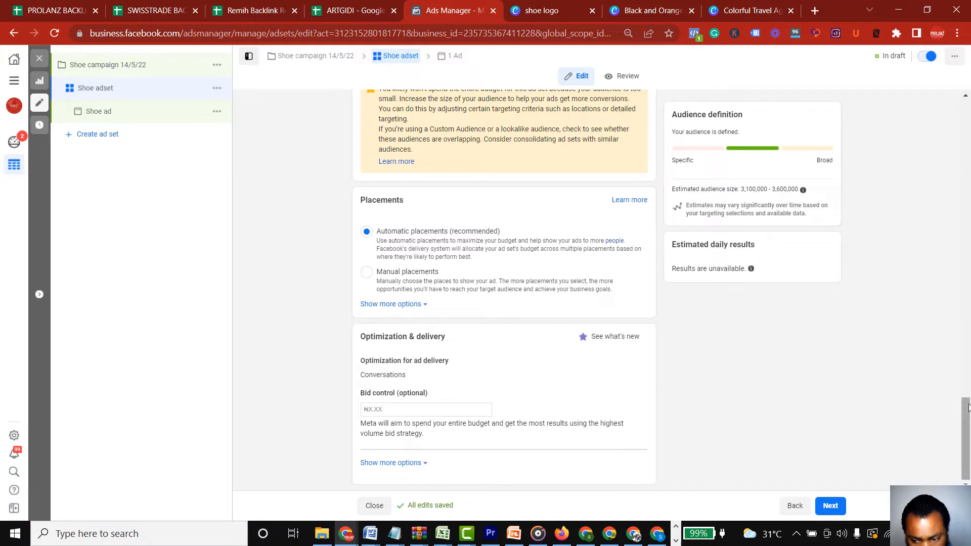
{"action": "left_click_drag", "start_coordinate": [967, 410], "coordinate": [968, 324]}
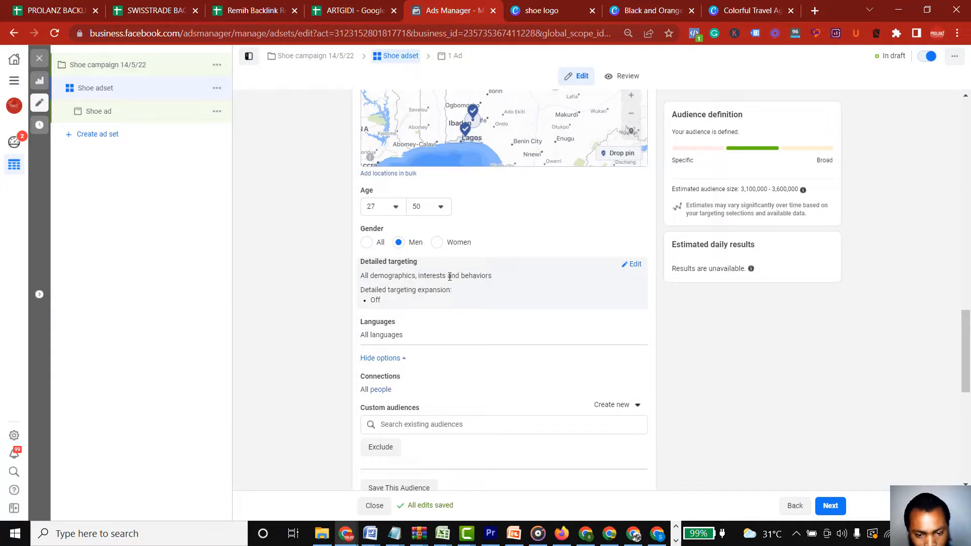
{"action": "left_click", "coordinate": [635, 265]}
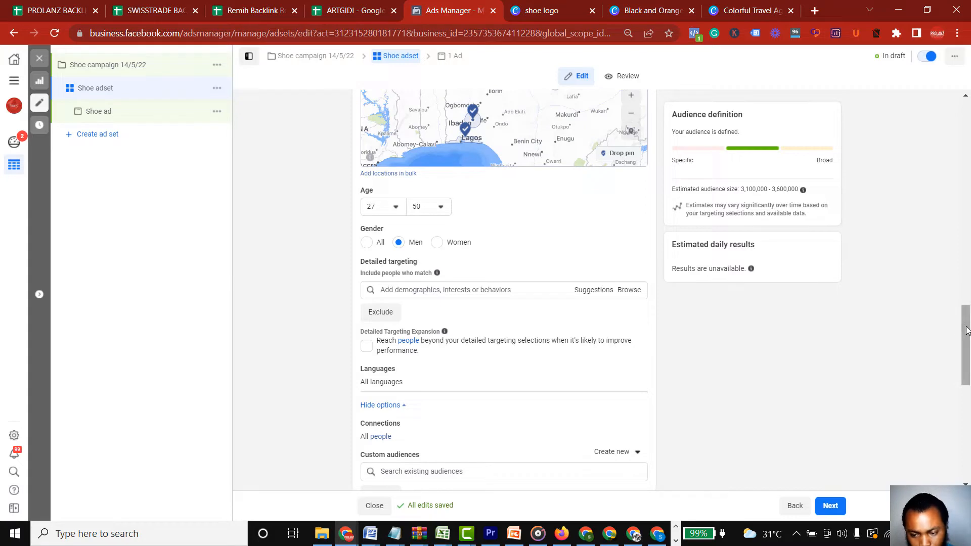
{"action": "scroll", "coordinate": [966, 330], "scroll_direction": "down", "scroll_amount": 3}
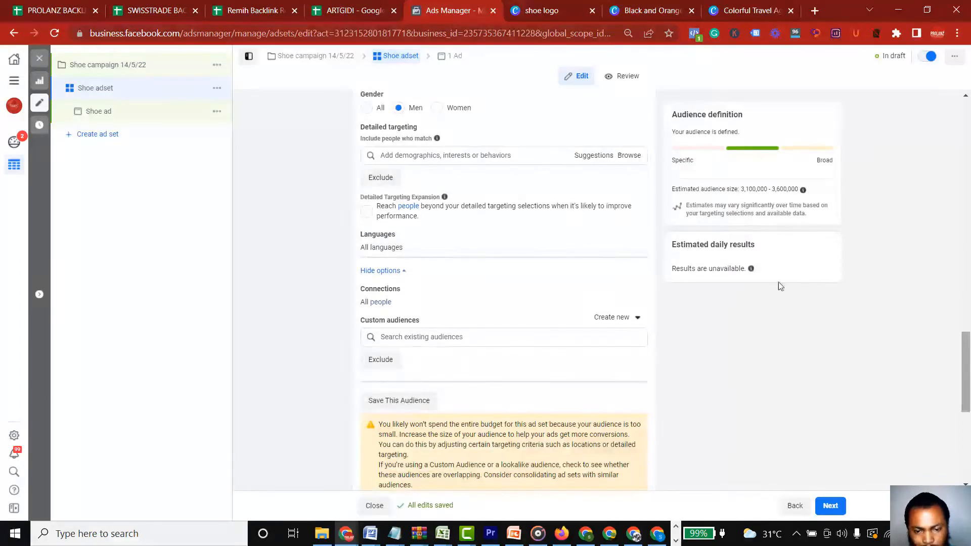
{"action": "left_click", "coordinate": [436, 156]}
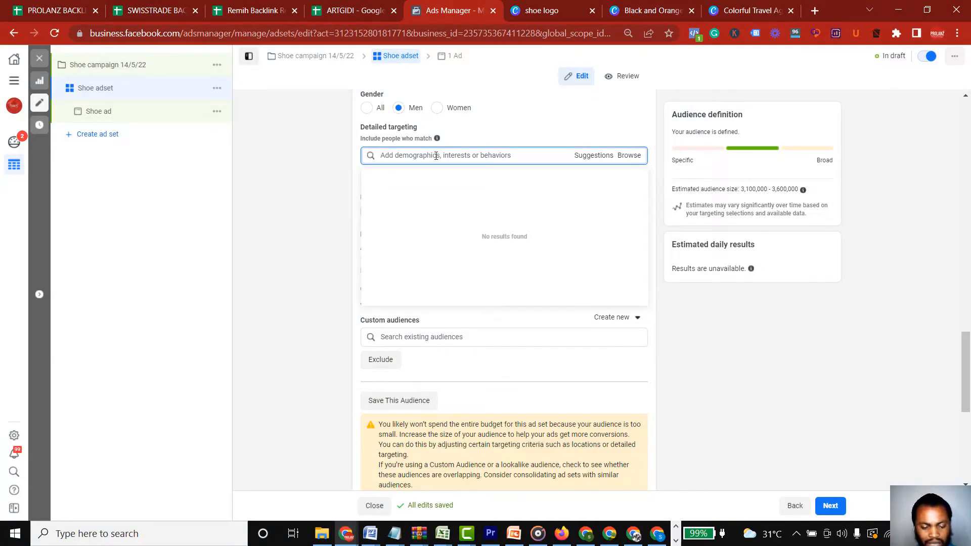
{"action": "type", "text": "nike"}
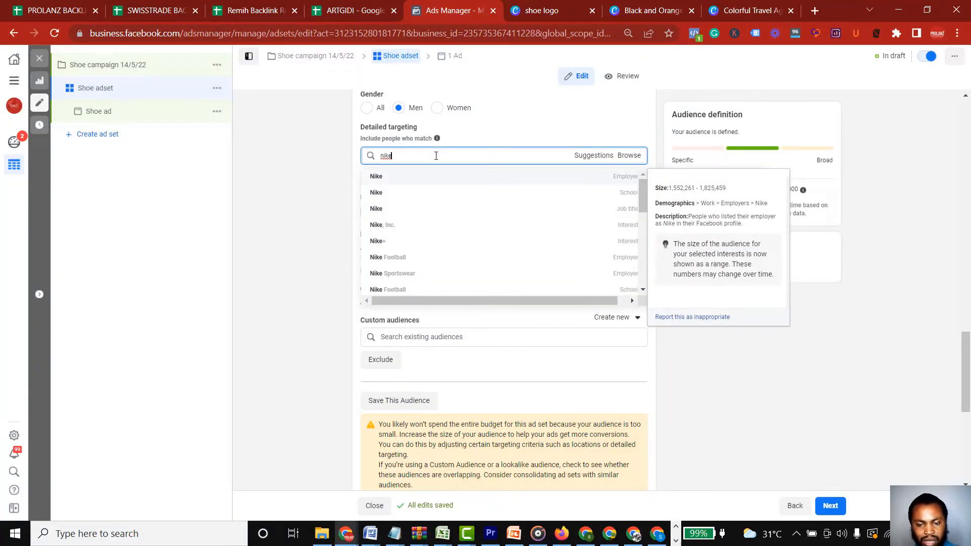
{"action": "left_click", "coordinate": [394, 227]}
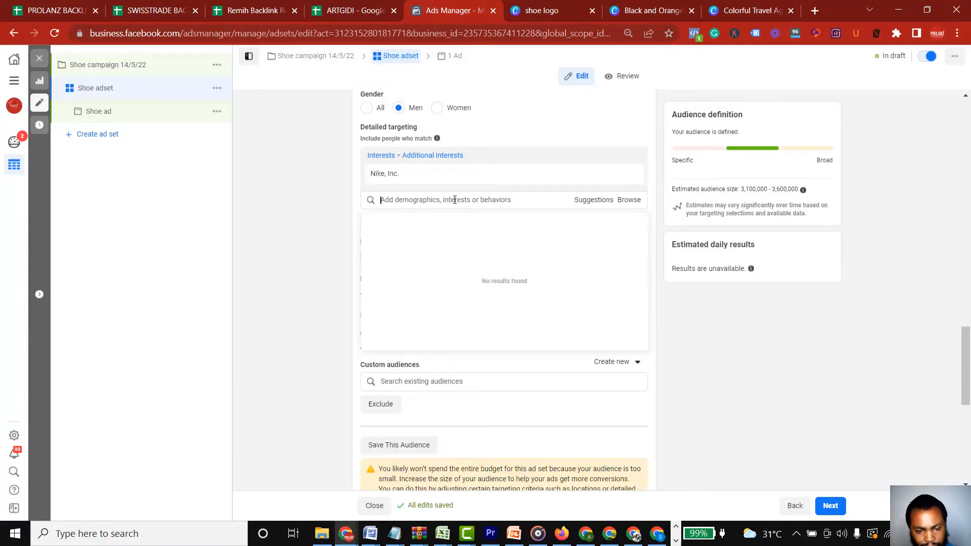
- Search detailed targeting for adidas and add the entry "Adidas" of type Interests
{"action": "type", "text": "a"}
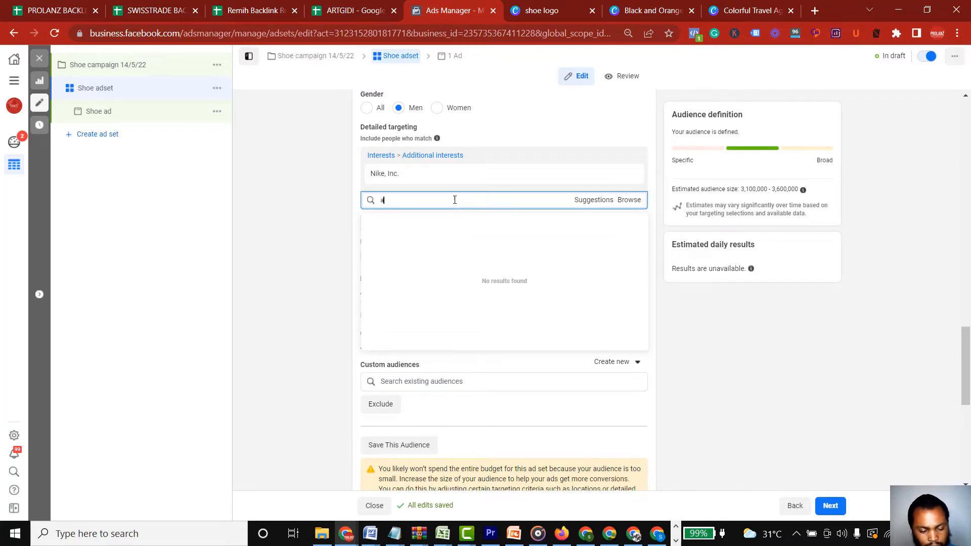
{"action": "type", "text": "dida"}
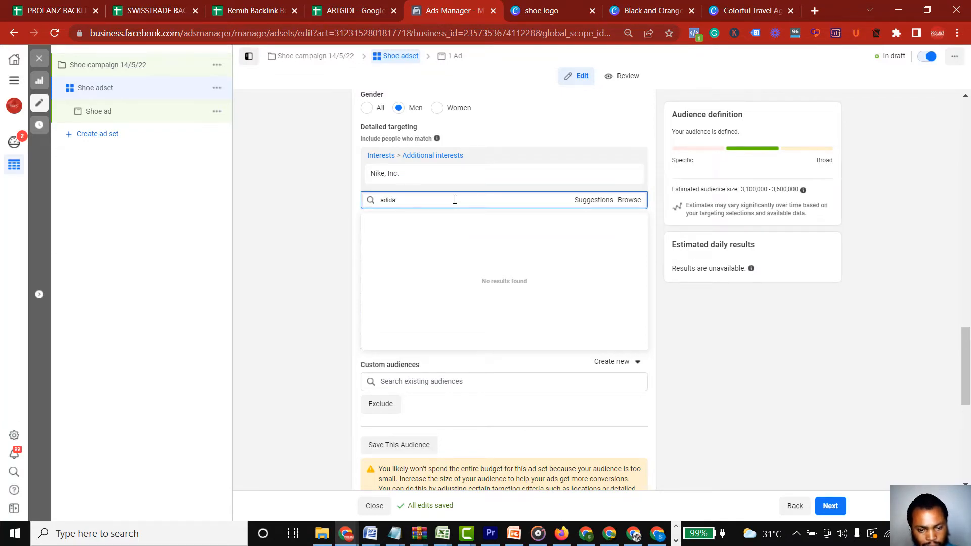
{"action": "type", "text": "s"}
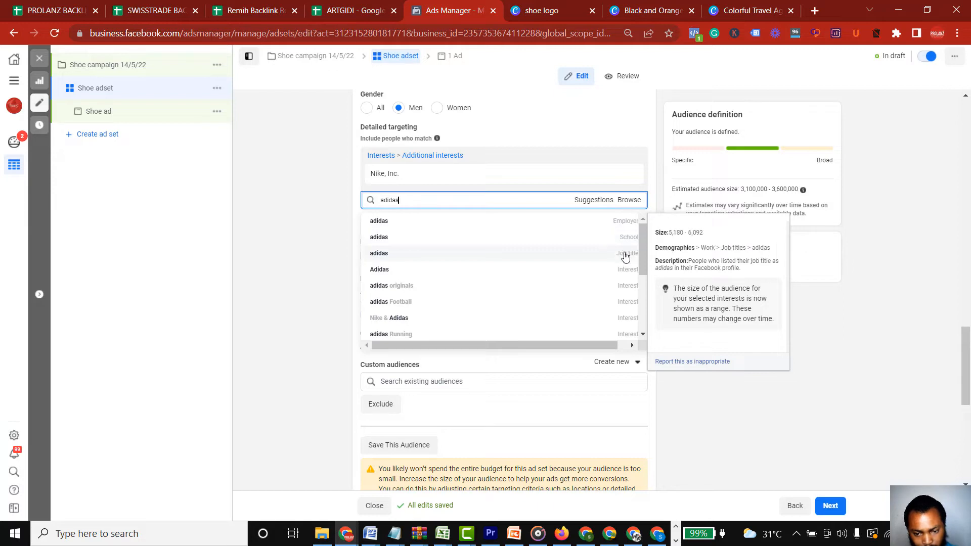
{"action": "left_click", "coordinate": [576, 273]}
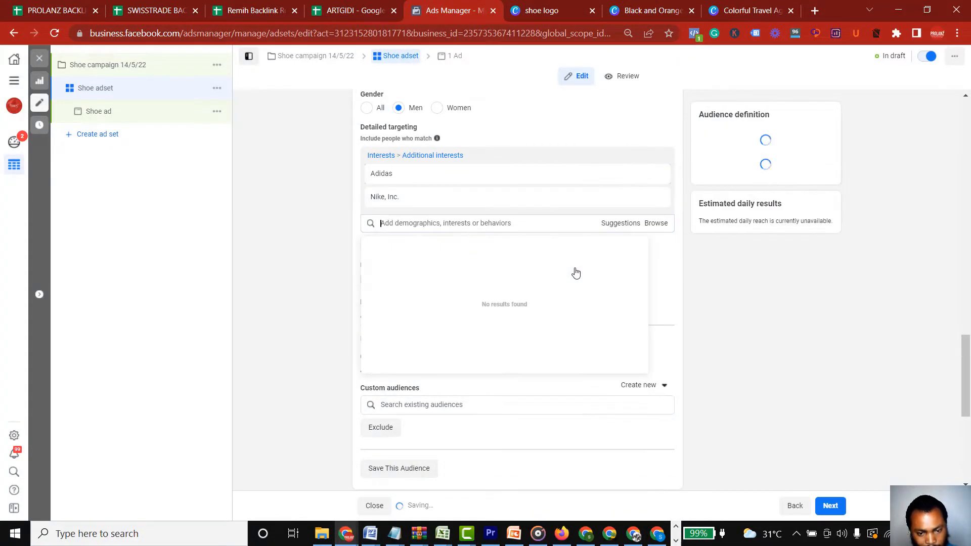
- Add the interest "Reebok" to detailed targeting from the suggested interests
{"action": "left_click", "coordinate": [619, 227]}
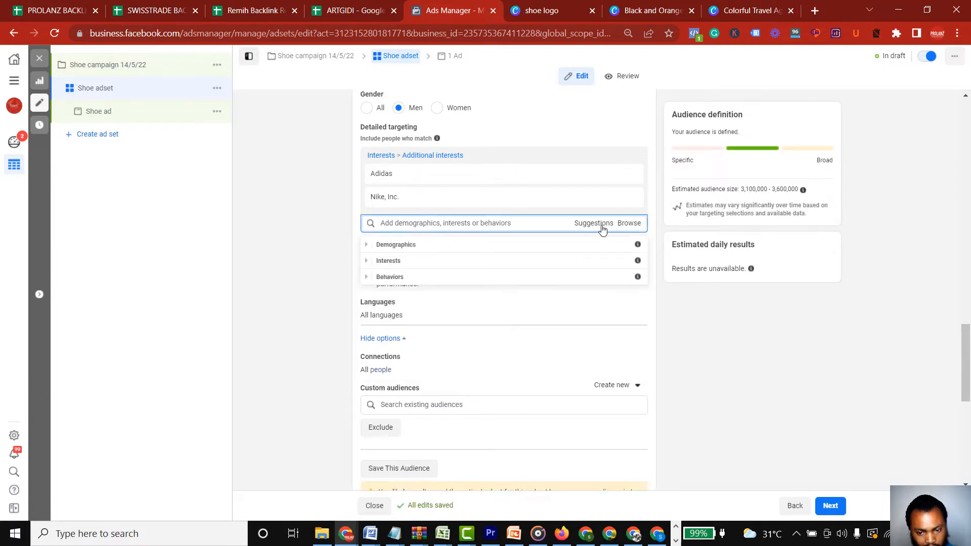
{"action": "left_click", "coordinate": [595, 227]}
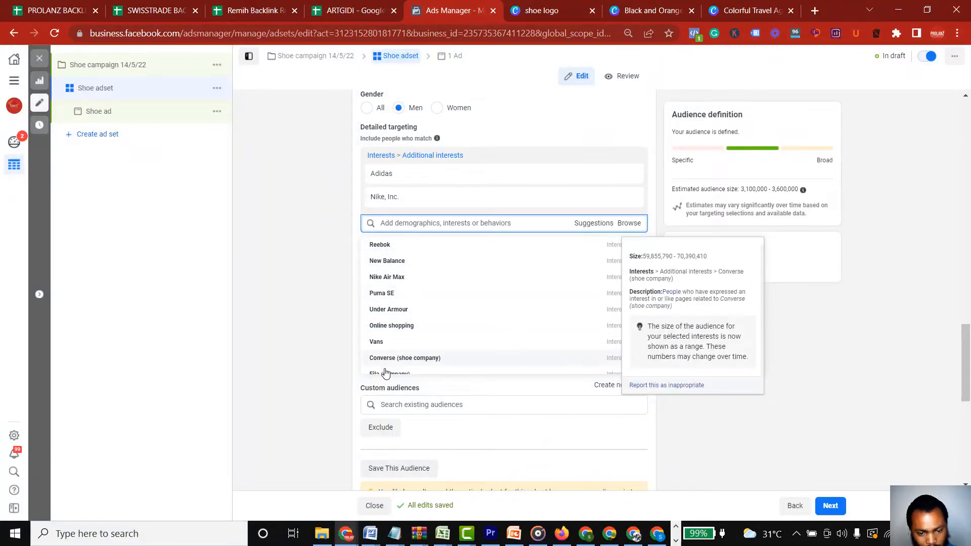
{"action": "left_click", "coordinate": [379, 245]}
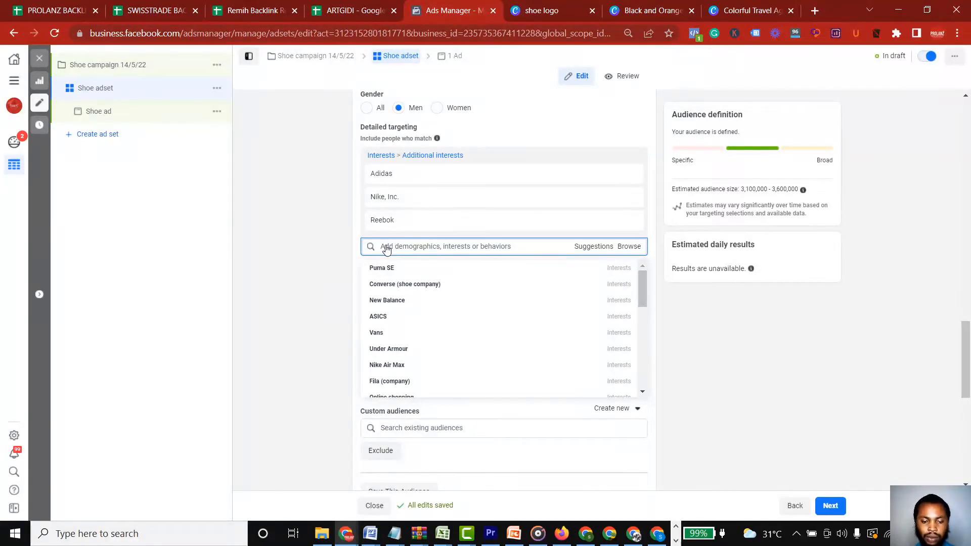
- Close the interest suggestions and restrict the audience's languages to English (US)
{"action": "left_click", "coordinate": [598, 140]}
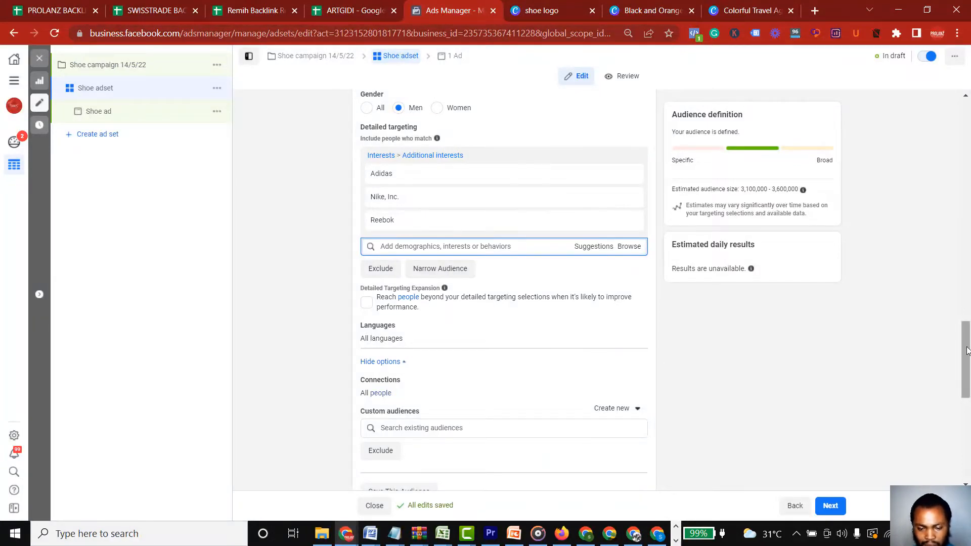
{"action": "scroll", "coordinate": [967, 354], "scroll_direction": "down", "scroll_amount": 3}
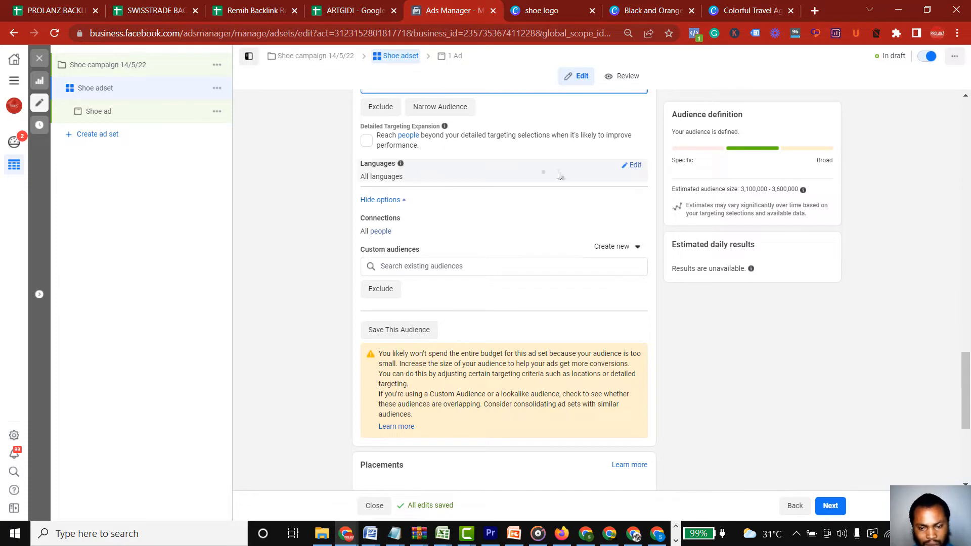
{"action": "left_click", "coordinate": [630, 167]}
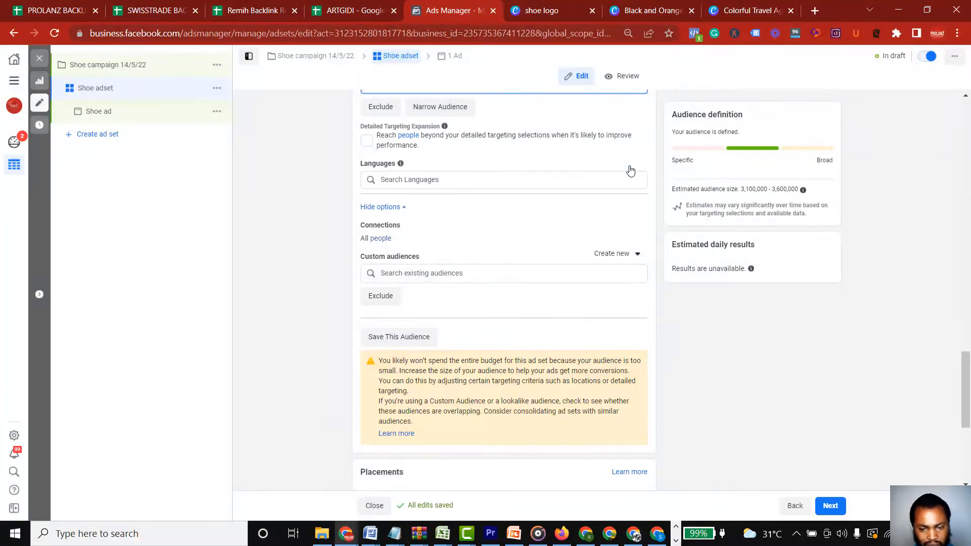
{"action": "left_click", "coordinate": [521, 180]}
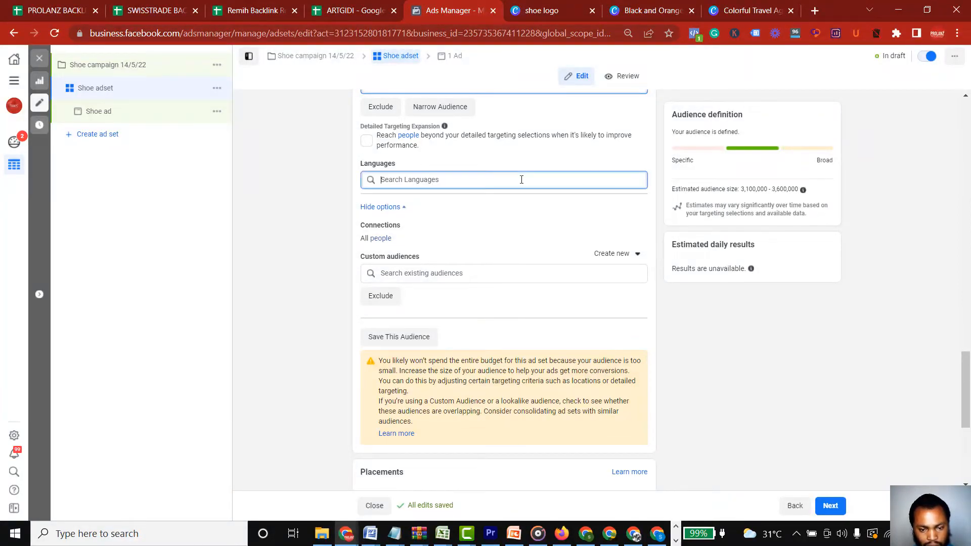
{"action": "type", "text": "english"}
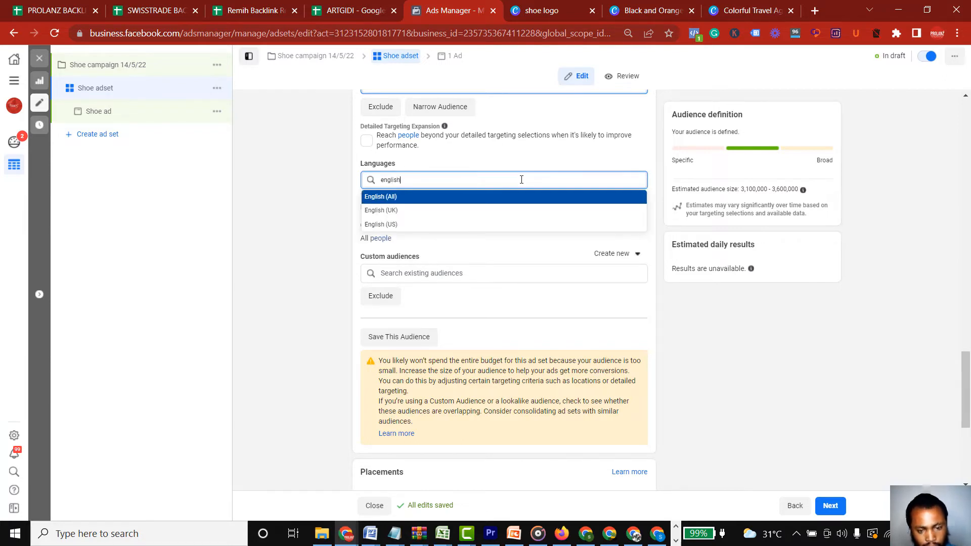
{"action": "left_click", "coordinate": [399, 224]}
{"action": "left_click", "coordinate": [517, 237]}
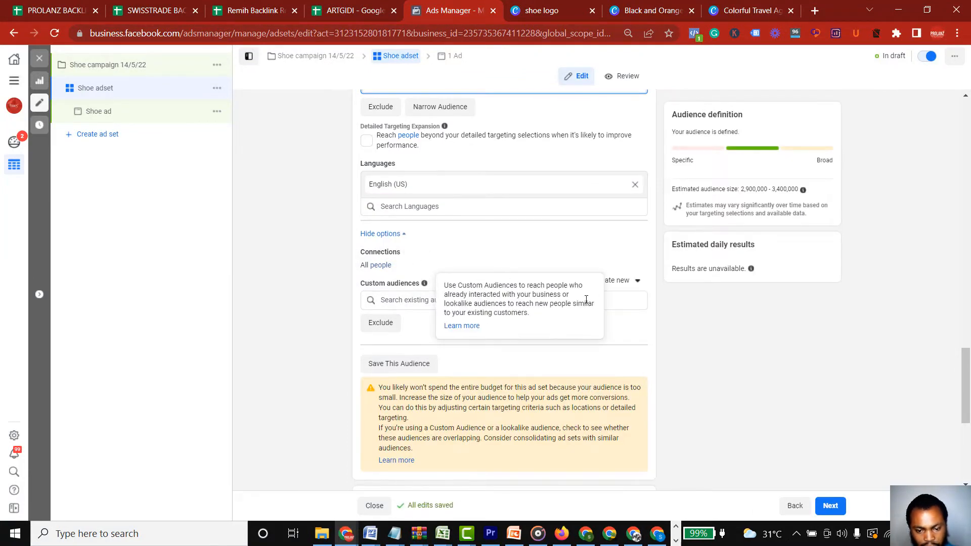
- Switch the ad set's placements from automatic to Manual placements
{"action": "left_click_drag", "start_coordinate": [967, 354], "coordinate": [967, 380]}
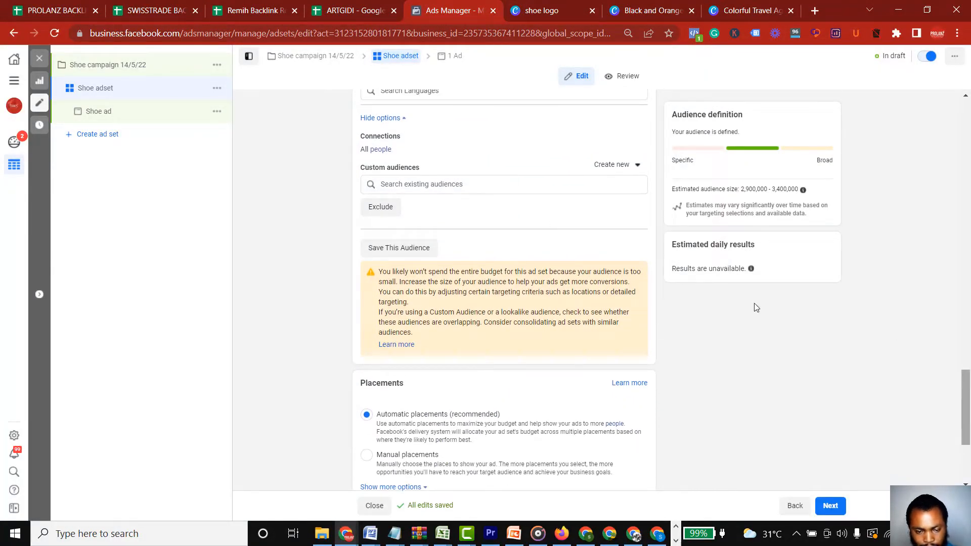
{"action": "mouse_move", "coordinate": [426, 170]}
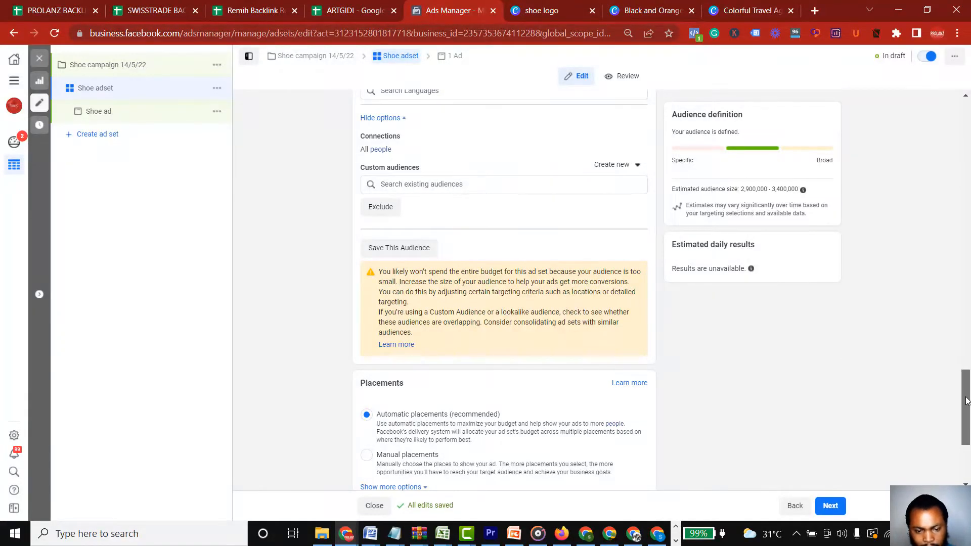
{"action": "left_click_drag", "start_coordinate": [966, 401], "coordinate": [967, 414]}
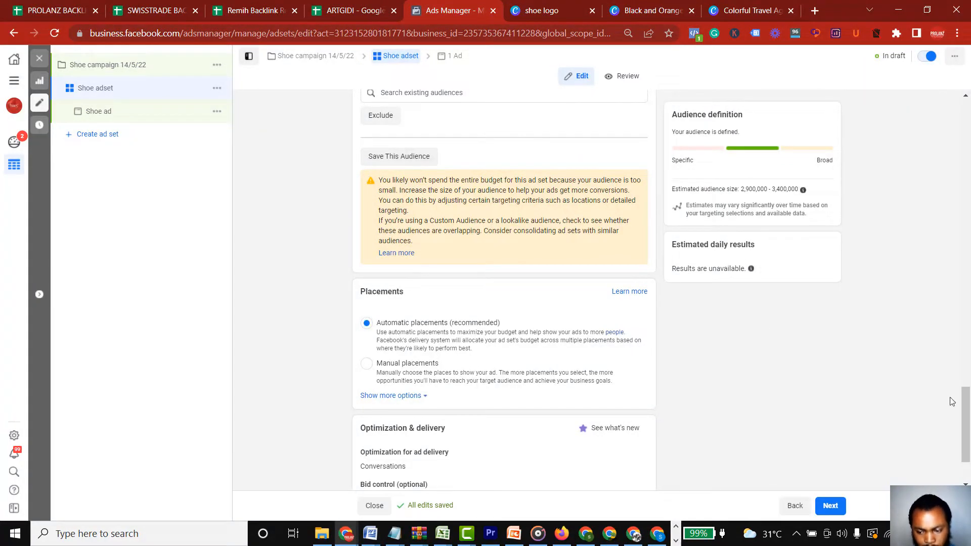
{"action": "left_click_drag", "start_coordinate": [966, 413], "coordinate": [967, 440]}
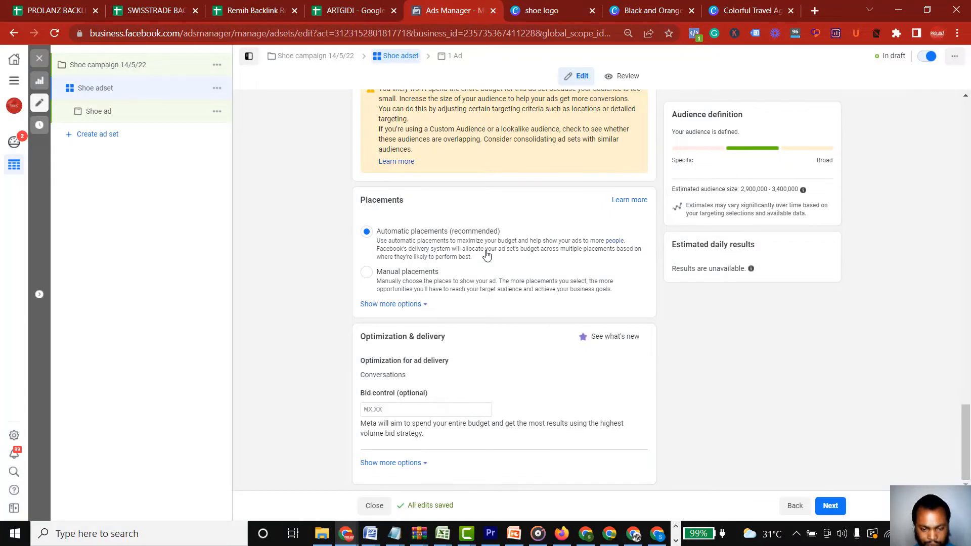
{"action": "left_click", "coordinate": [367, 273]}
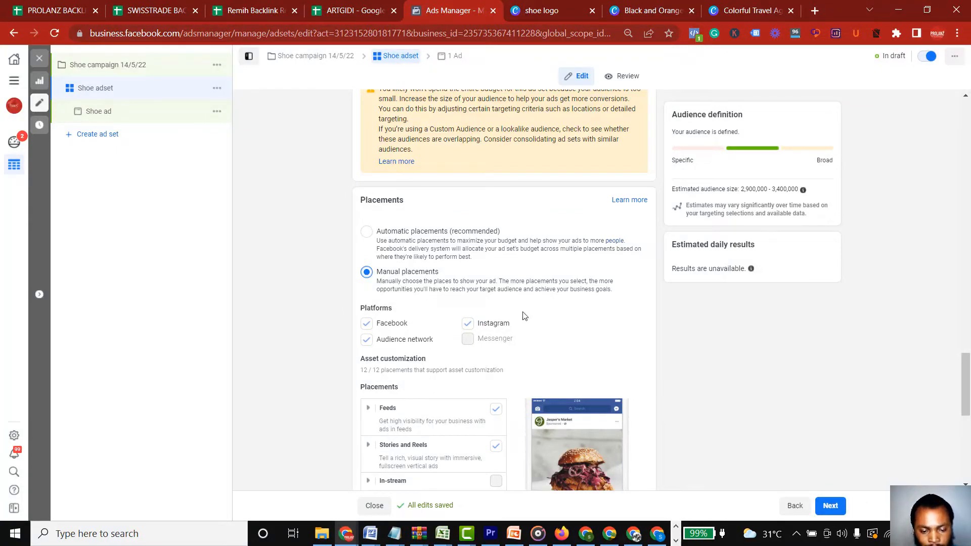
{"action": "left_click_drag", "start_coordinate": [968, 371], "coordinate": [968, 404]}
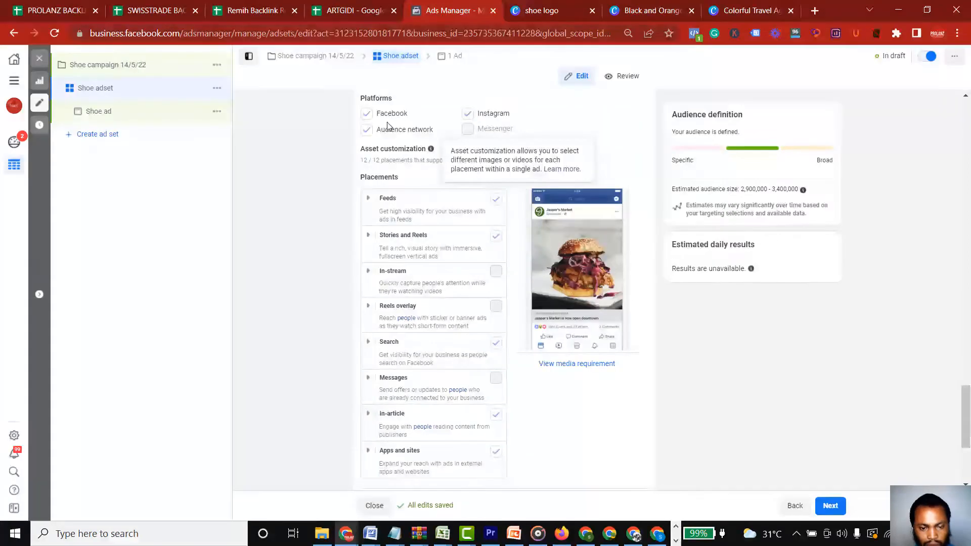
- Deselect the Facebook, Audience network and Instagram platforms, re-enabling the Feeds placement so that only Facebook feeds remain selected
{"action": "left_click", "coordinate": [366, 114]}
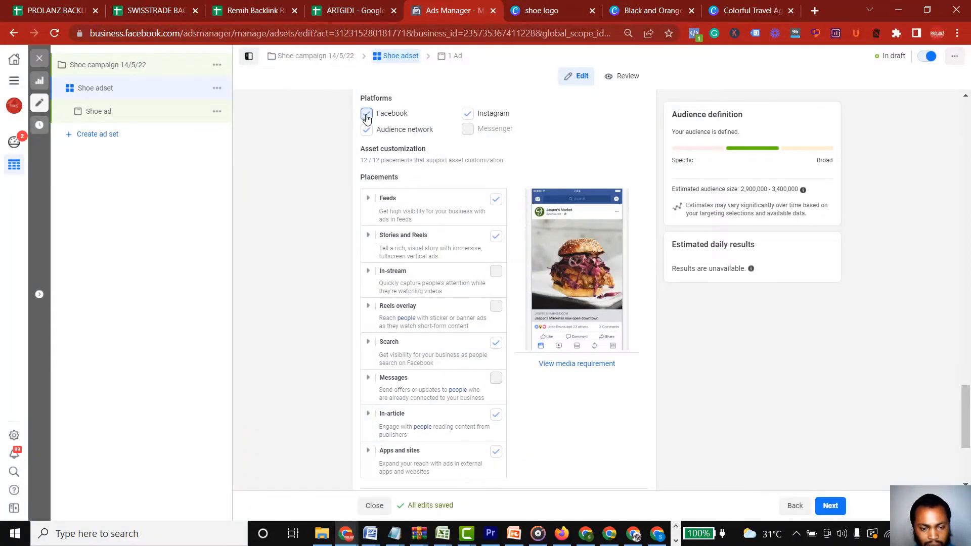
{"action": "left_click", "coordinate": [495, 209]}
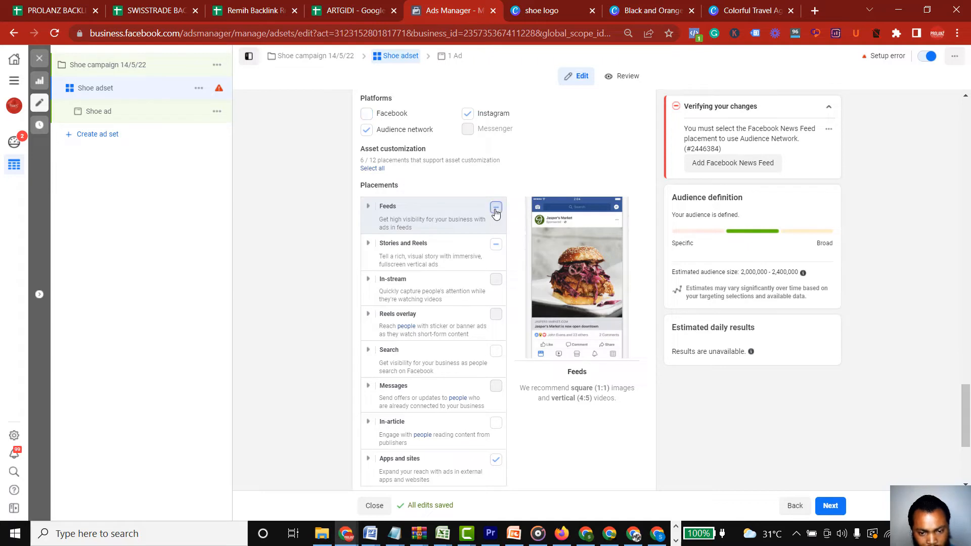
{"action": "left_click", "coordinate": [367, 130]}
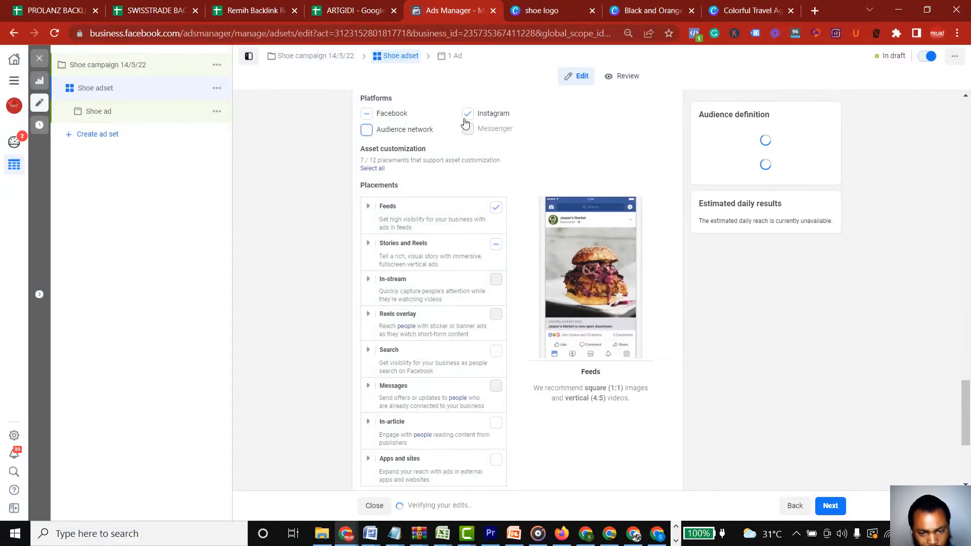
{"action": "left_click", "coordinate": [468, 114]}
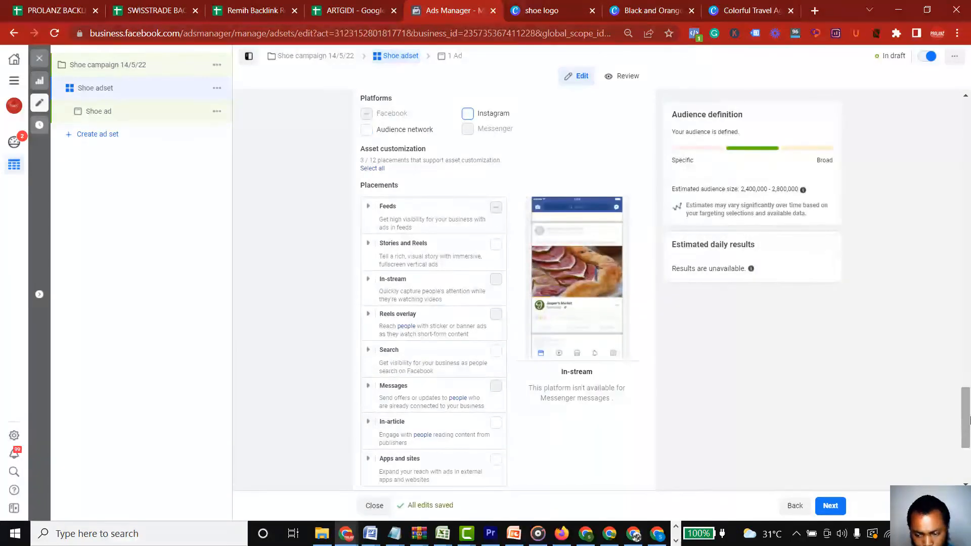
- Open the optimization for ad delivery setting and review its available options
{"action": "scroll", "coordinate": [964, 447], "scroll_direction": "down", "scroll_amount": 3}
{"action": "scroll", "coordinate": [964, 452], "scroll_direction": "down", "scroll_amount": 1}
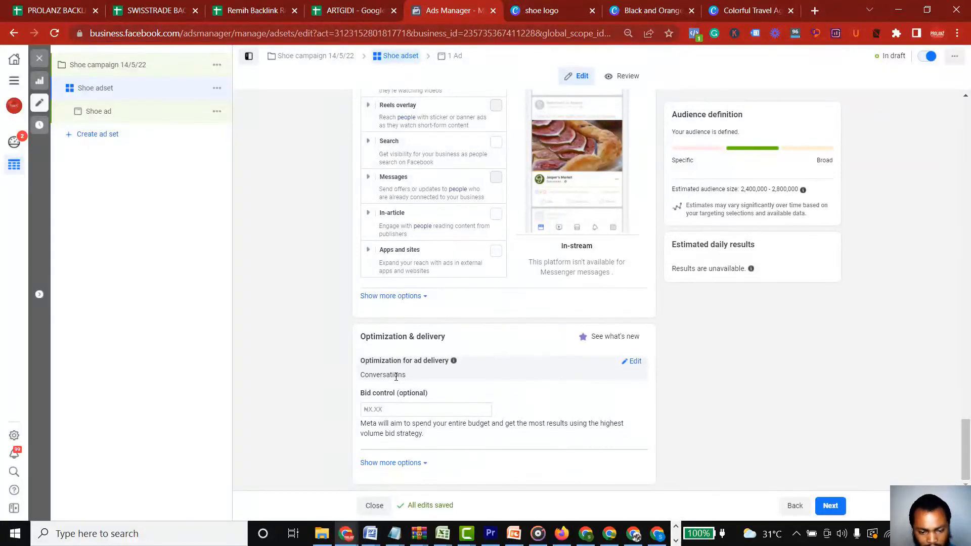
{"action": "left_click", "coordinate": [635, 364]}
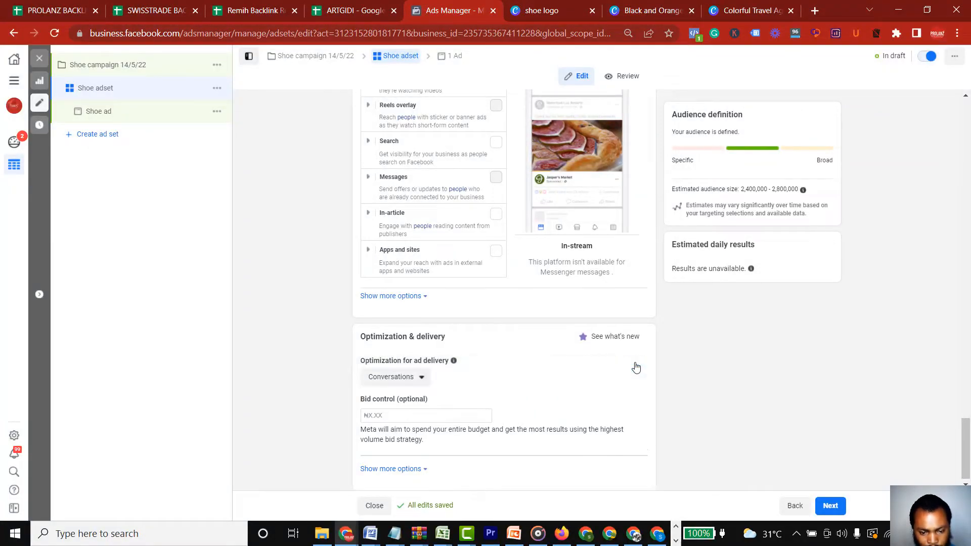
{"action": "left_click", "coordinate": [423, 380]}
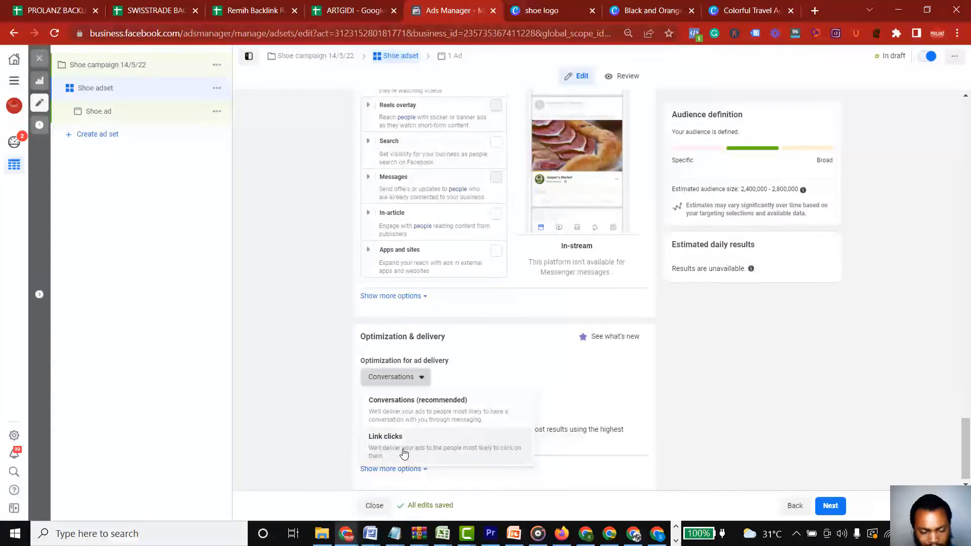
{"action": "left_click", "coordinate": [416, 383]}
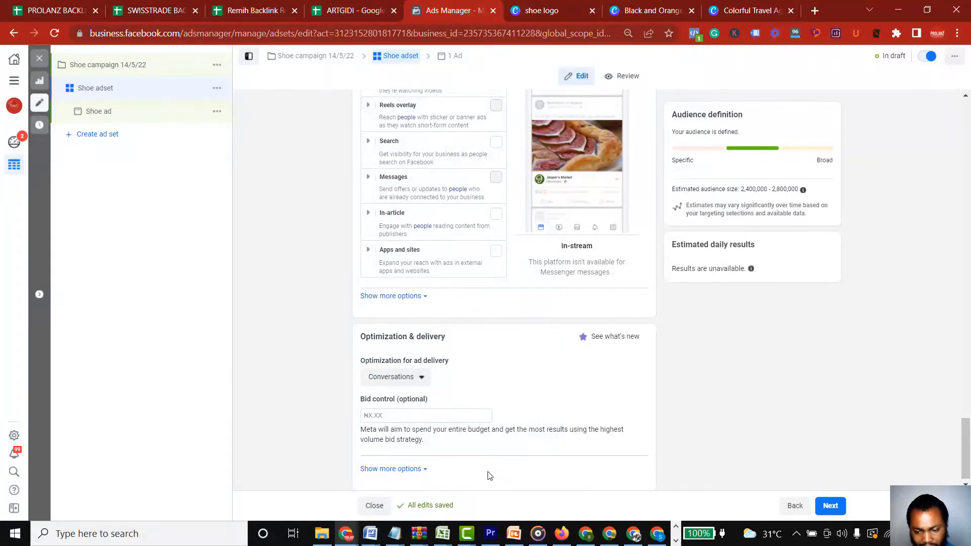
- Continue from the ad set to the shoe ad and set its format to Carousel
{"action": "left_click", "coordinate": [829, 512]}
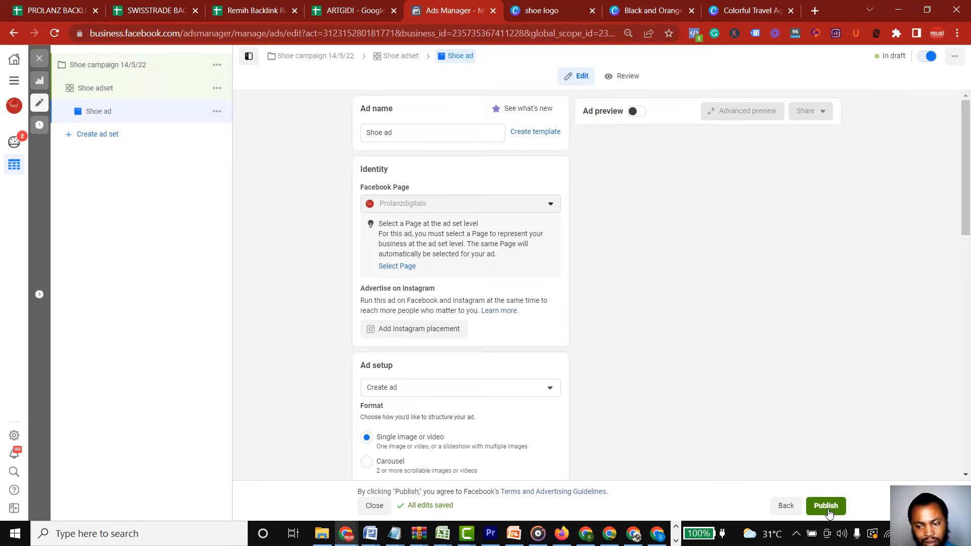
{"action": "left_click_drag", "start_coordinate": [967, 219], "coordinate": [967, 316]}
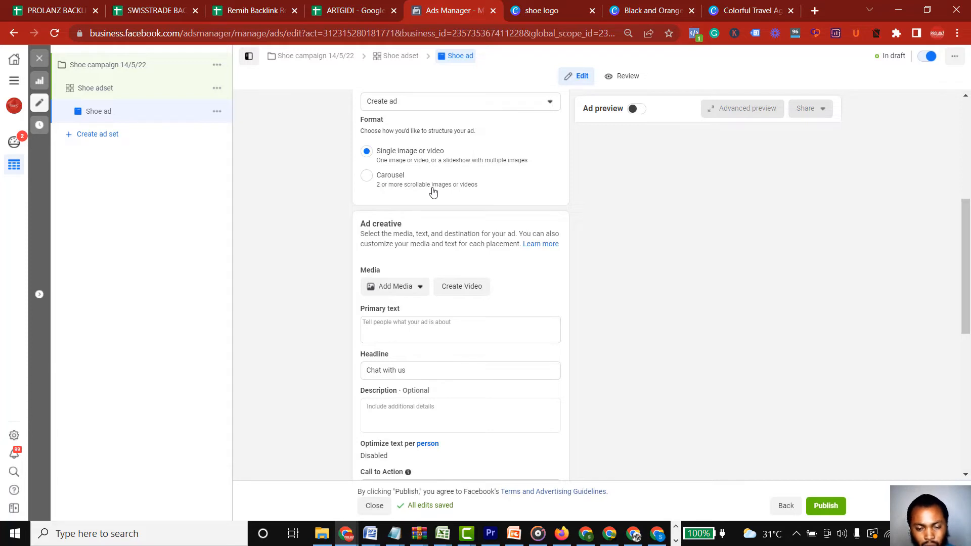
{"action": "left_click", "coordinate": [366, 177]}
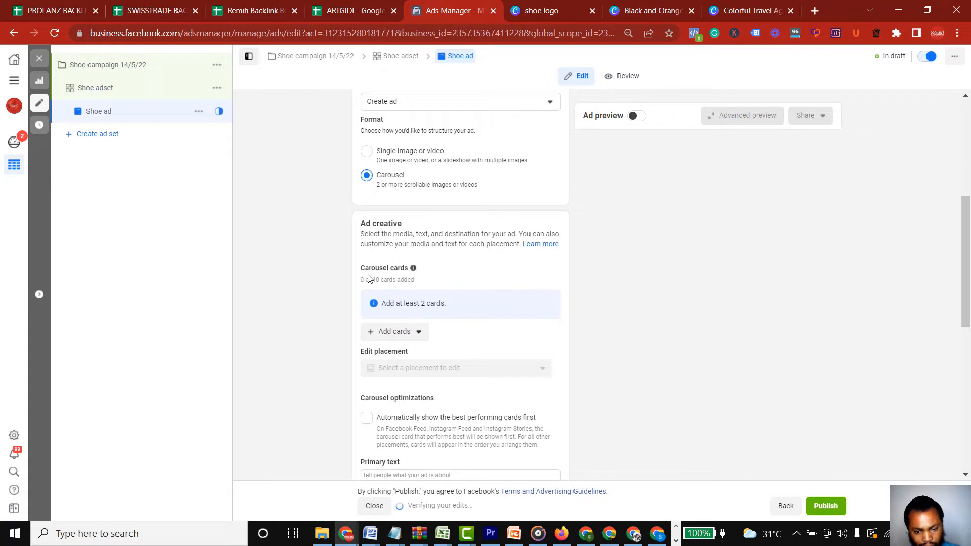
- Add an image card to the carousel using the first 1080 × 1080 image from the account images
{"action": "left_click", "coordinate": [410, 333]}
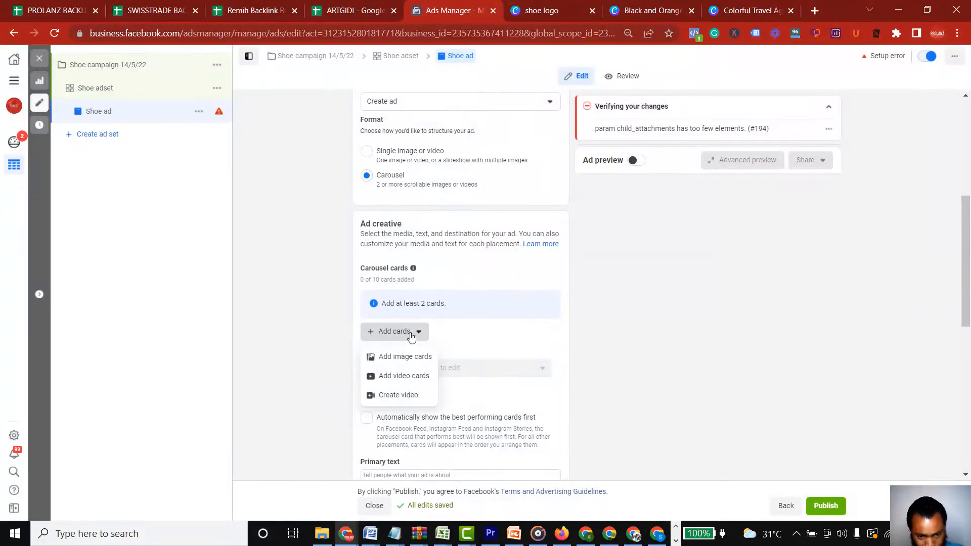
{"action": "left_click", "coordinate": [410, 360]}
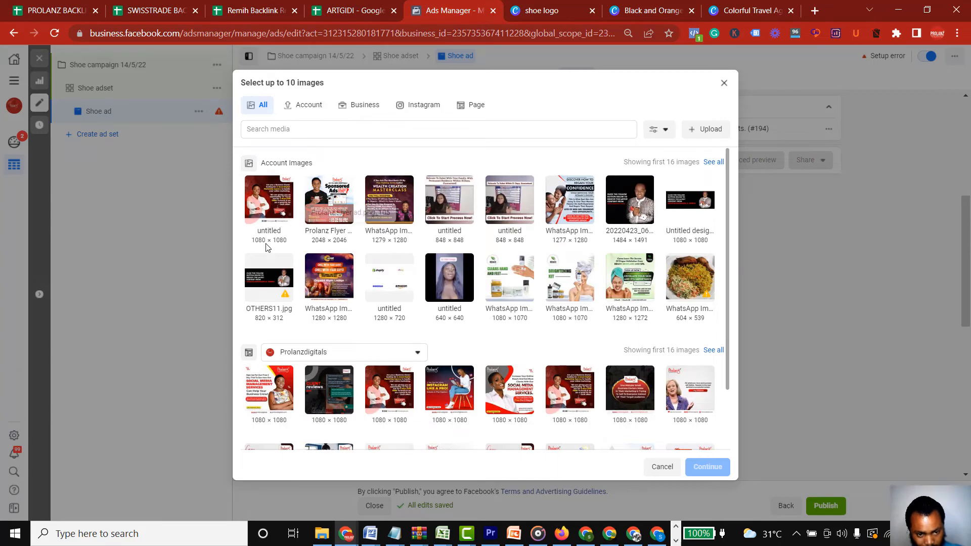
{"action": "left_click", "coordinate": [263, 212]}
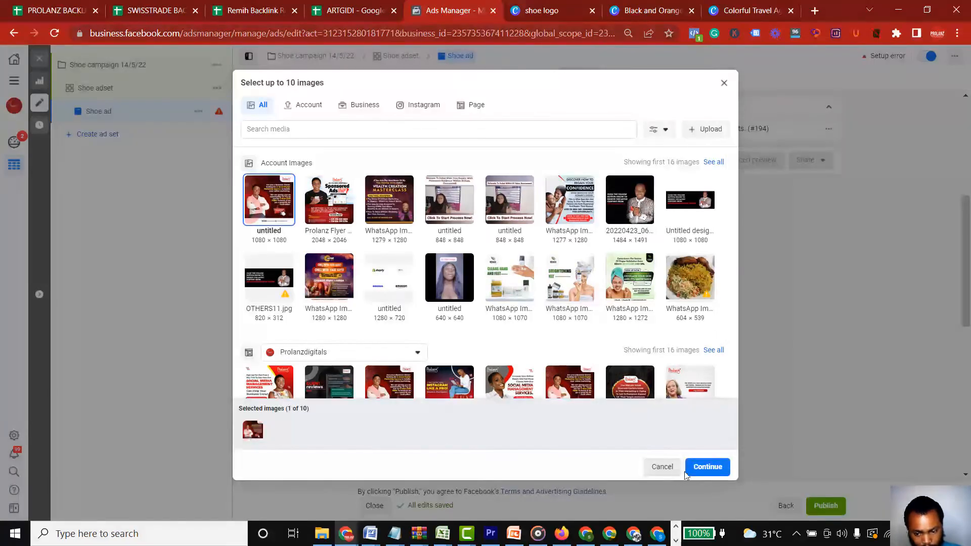
{"action": "left_click", "coordinate": [708, 467]}
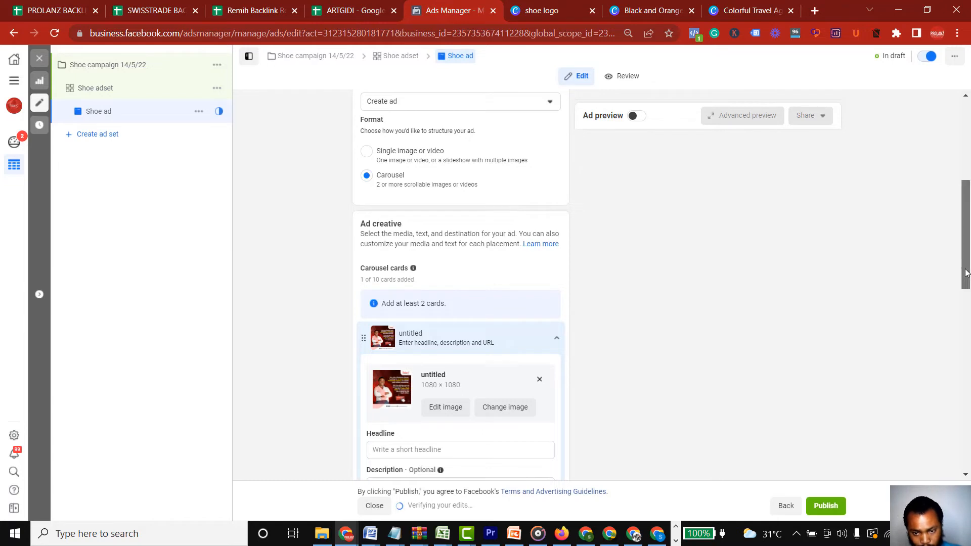
- Turn on the ad preview and give the first carousel card the headline "buy shoes now"
{"action": "scroll", "coordinate": [967, 305], "scroll_direction": "down", "scroll_amount": 2}
{"action": "left_click_drag", "start_coordinate": [965, 304], "coordinate": [966, 322]}
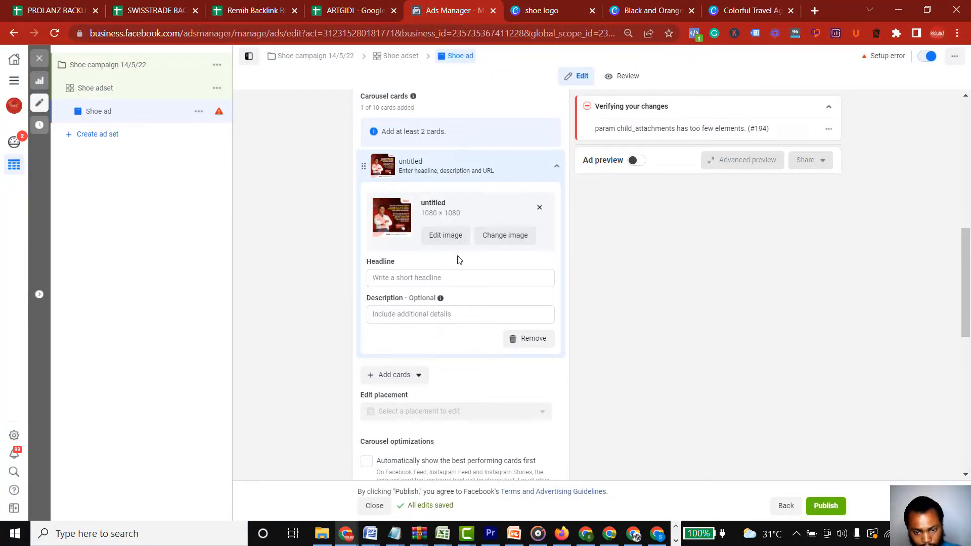
{"action": "left_click", "coordinate": [641, 165]}
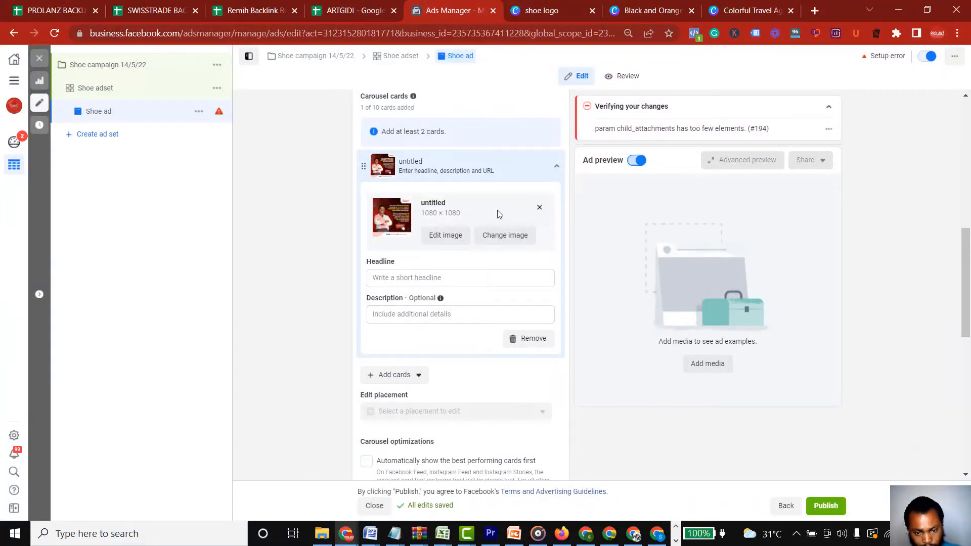
{"action": "left_click", "coordinate": [409, 278]}
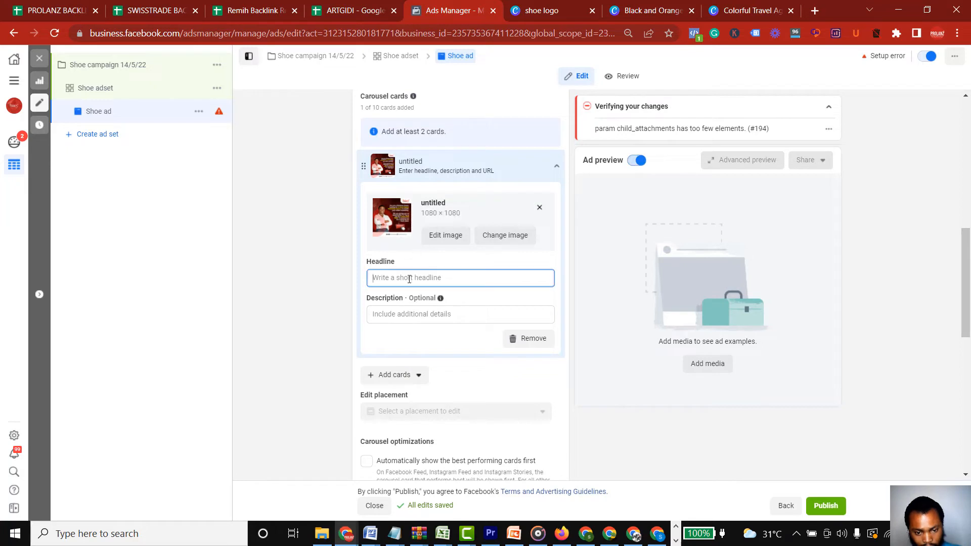
{"action": "type", "text": "buy"}
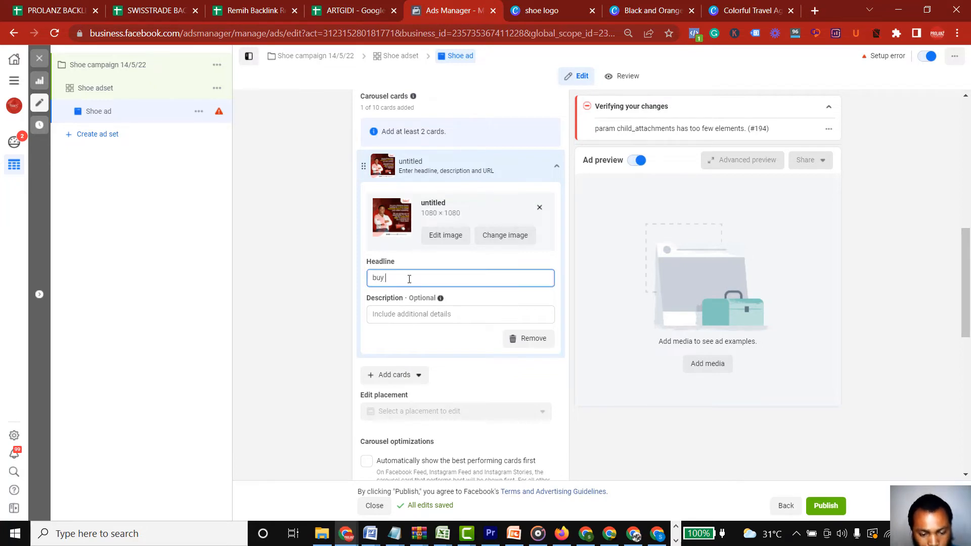
{"action": "type", "text": " shoes now"}
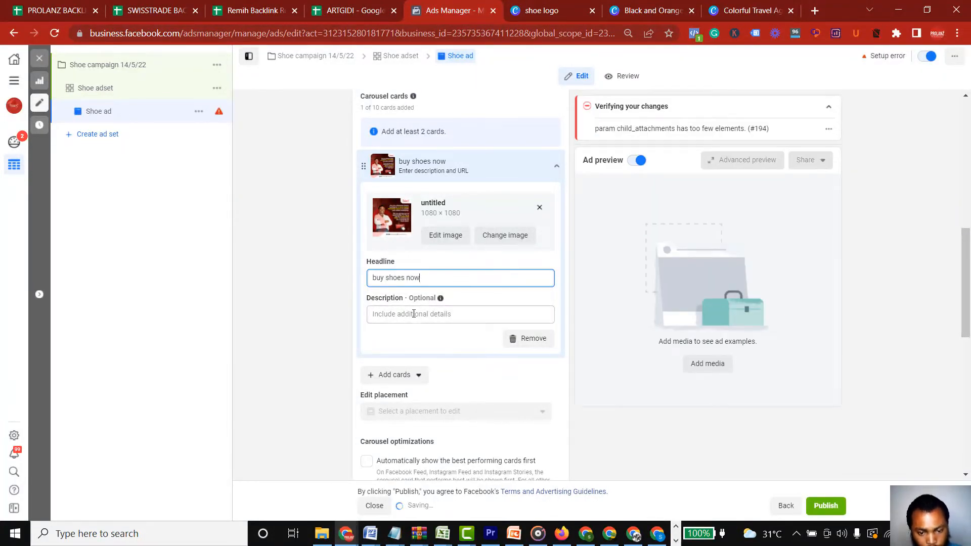
{"action": "left_click", "coordinate": [484, 258]}
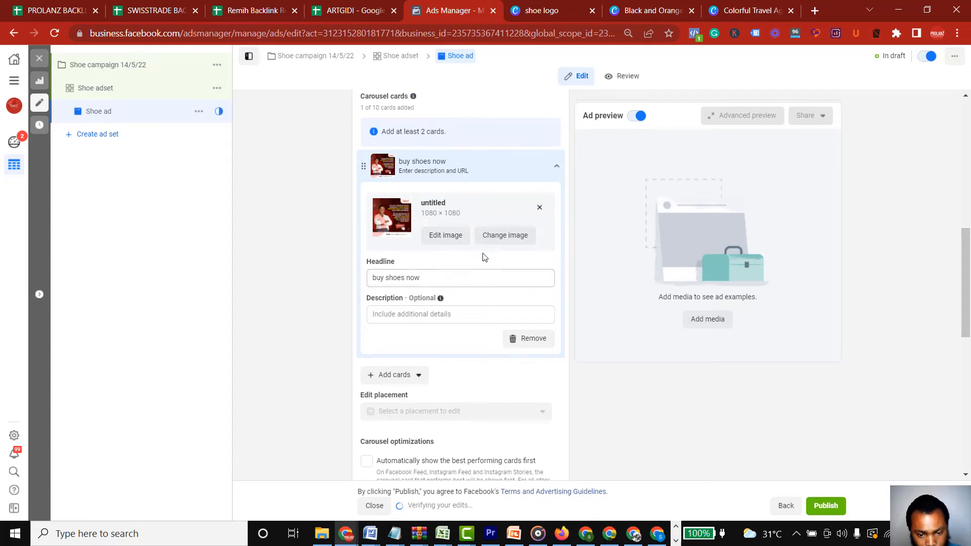
- Add a second image card to the carousel using the 2048 × 2046 Prolanz Flyer image and preview both cards
{"action": "left_click", "coordinate": [409, 380]}
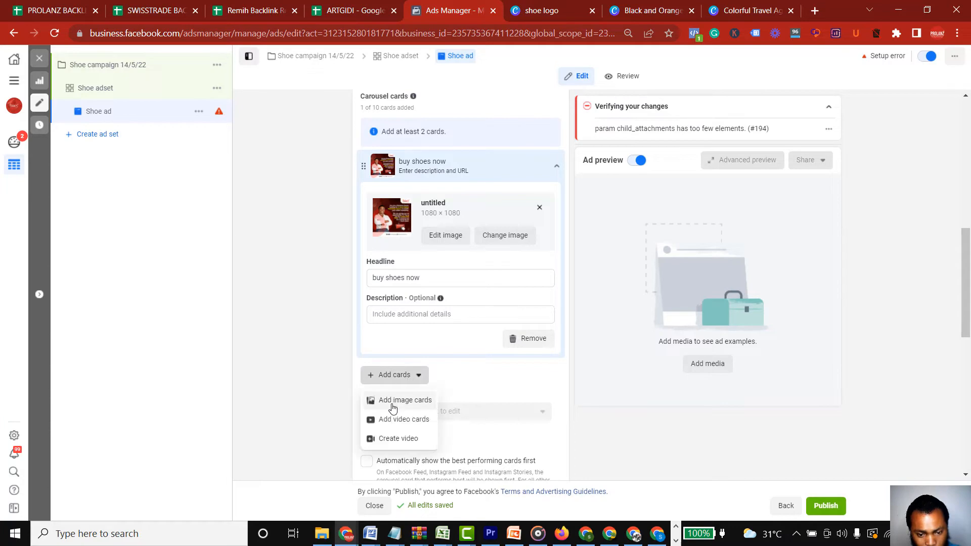
{"action": "left_click", "coordinate": [395, 400]}
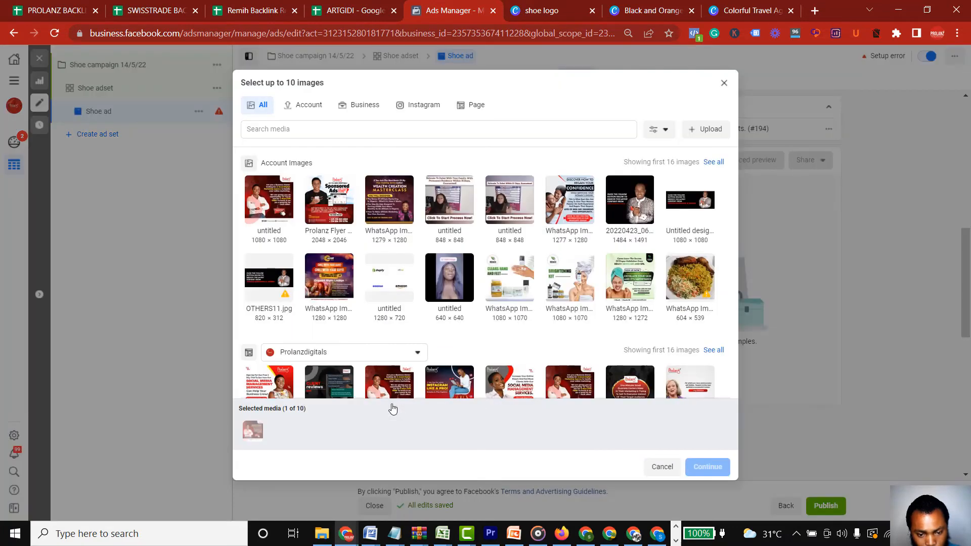
{"action": "left_click", "coordinate": [329, 209]}
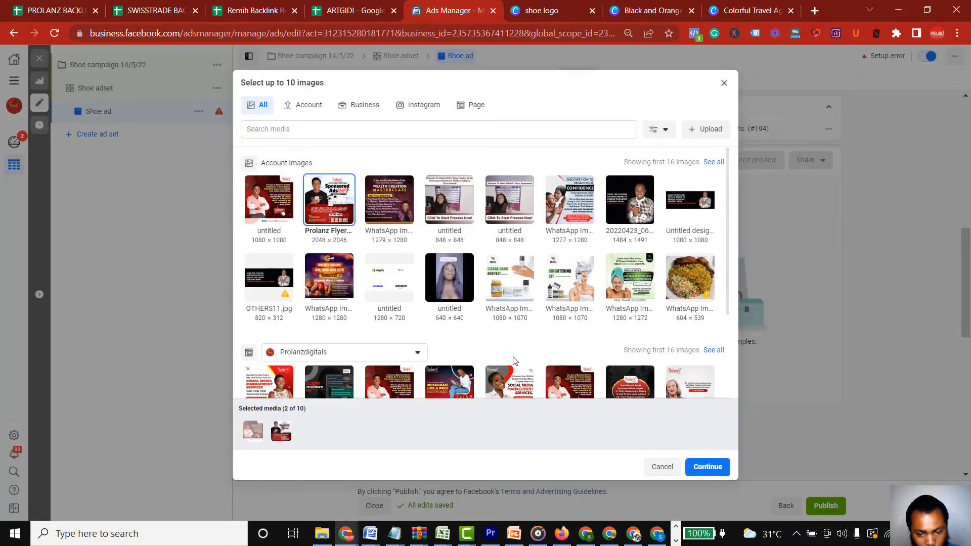
{"action": "left_click", "coordinate": [715, 469]}
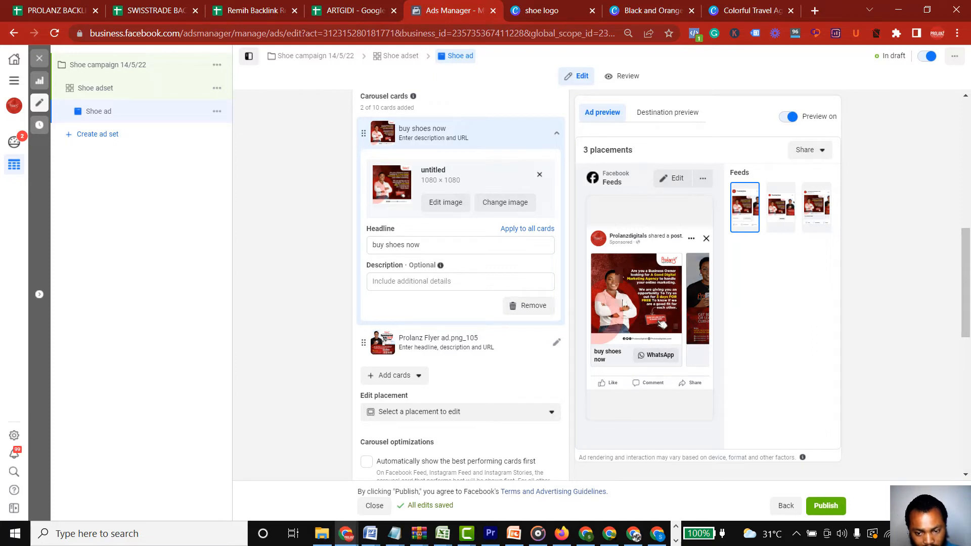
{"action": "left_click", "coordinate": [696, 309]}
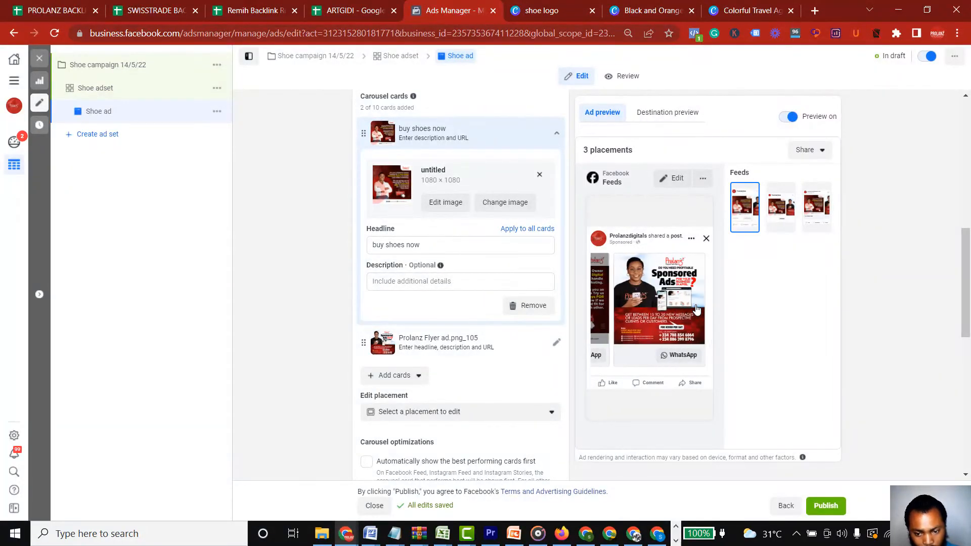
{"action": "left_click", "coordinate": [601, 316]}
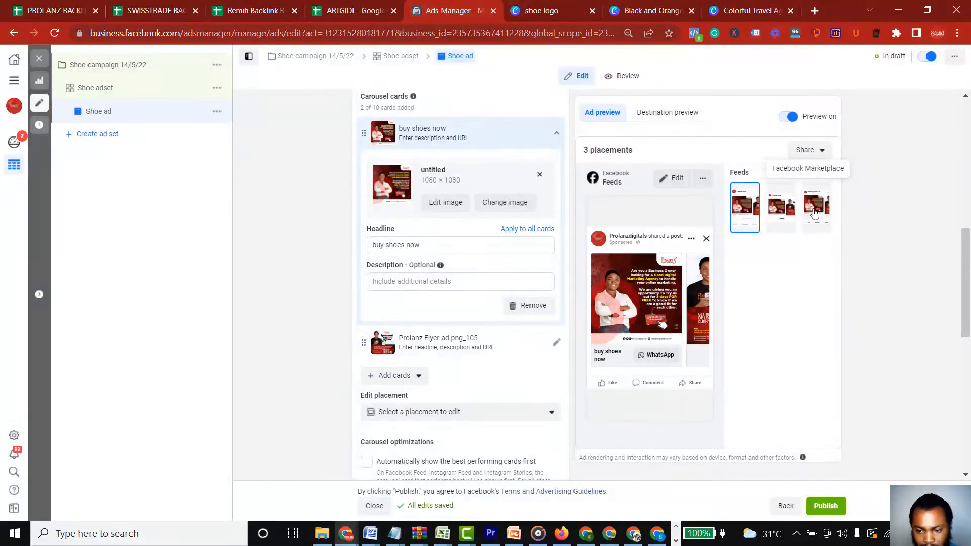
- Try adding Stories and Reels and the whole Facebook platform to the Shoe adset's manual placements
{"action": "left_click", "coordinate": [102, 90]}
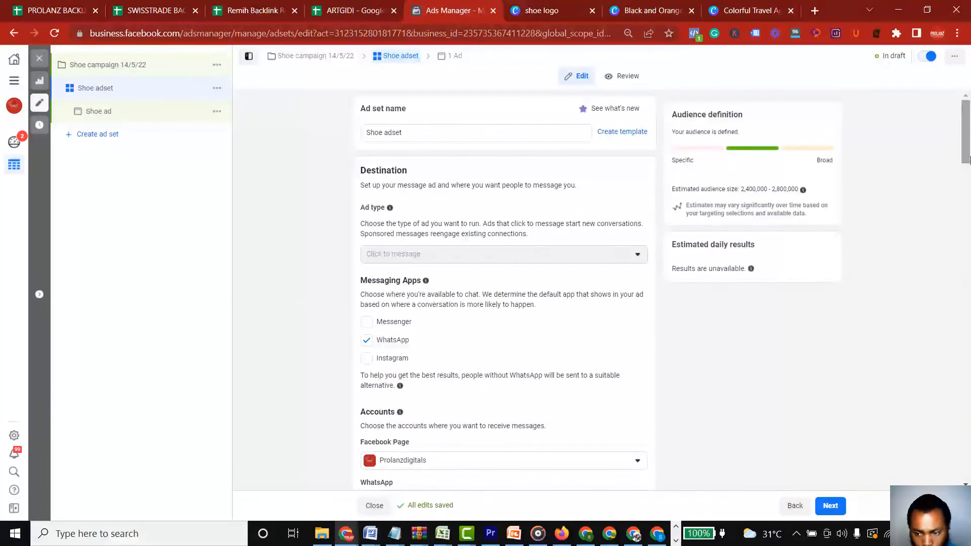
{"action": "left_click", "coordinate": [968, 222]}
{"action": "left_click_drag", "start_coordinate": [968, 223], "coordinate": [968, 394]}
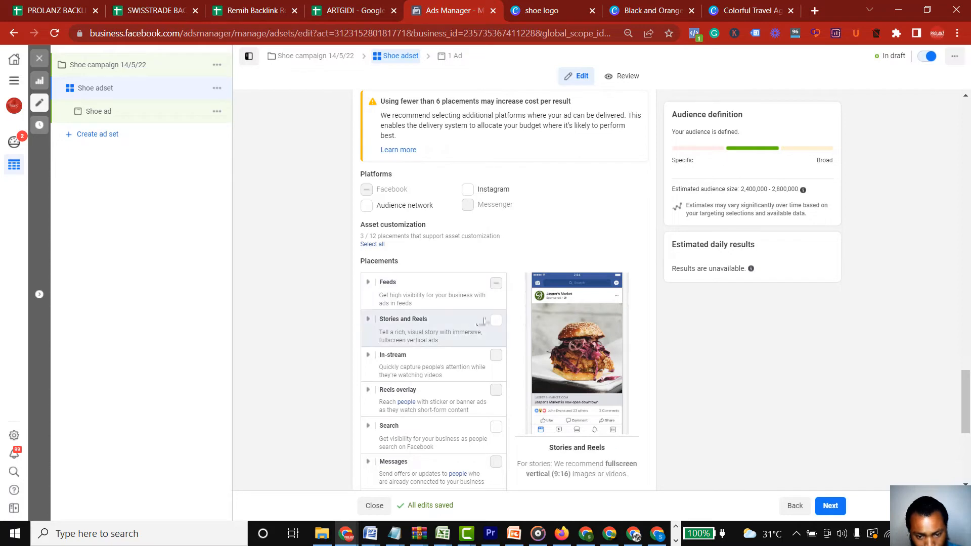
{"action": "left_click", "coordinate": [495, 322]}
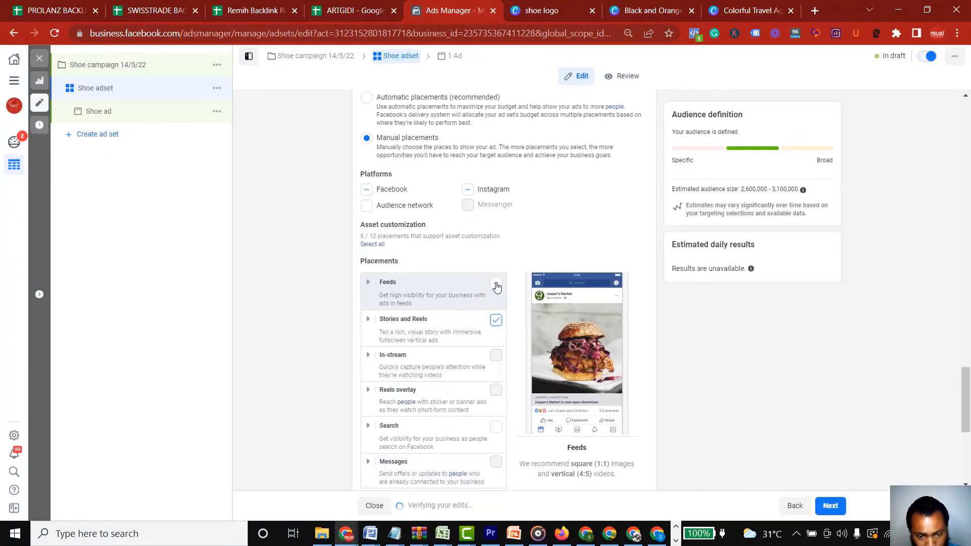
{"action": "left_click", "coordinate": [366, 190]}
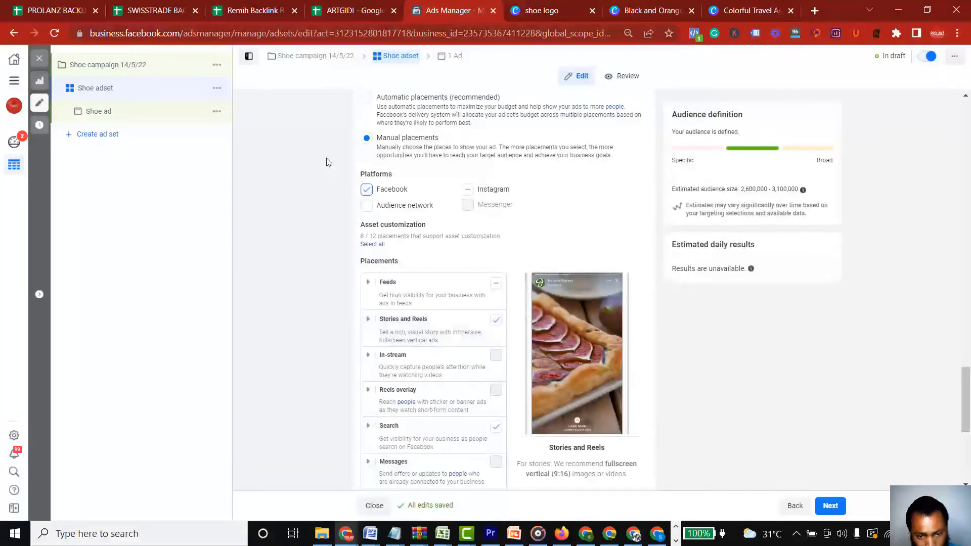
- Undo the extra placement selections, removing Instagram and Stories and Reels so only Facebook feed placements stay selected
{"action": "double_click", "coordinate": [368, 194]}
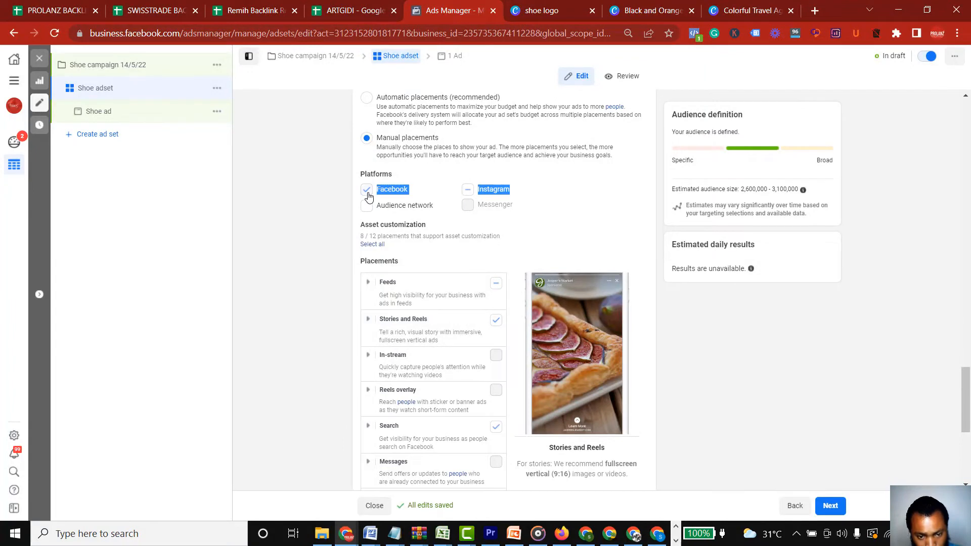
{"action": "left_click", "coordinate": [366, 192]}
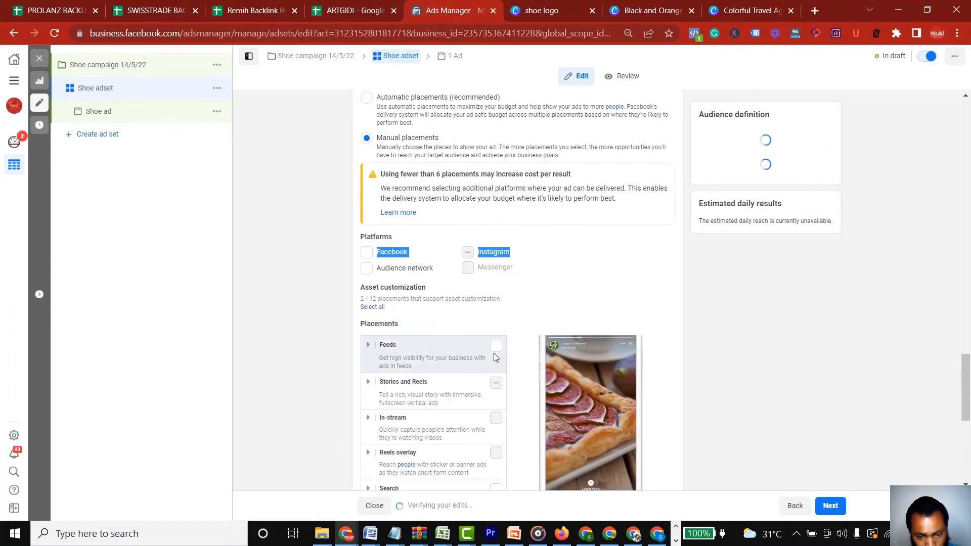
{"action": "left_click", "coordinate": [496, 358]}
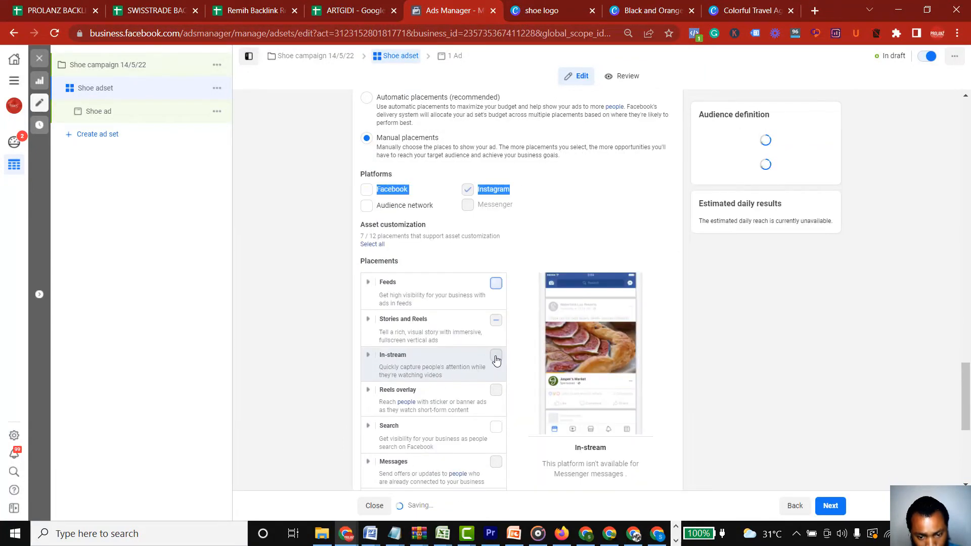
{"action": "left_click", "coordinate": [467, 190]}
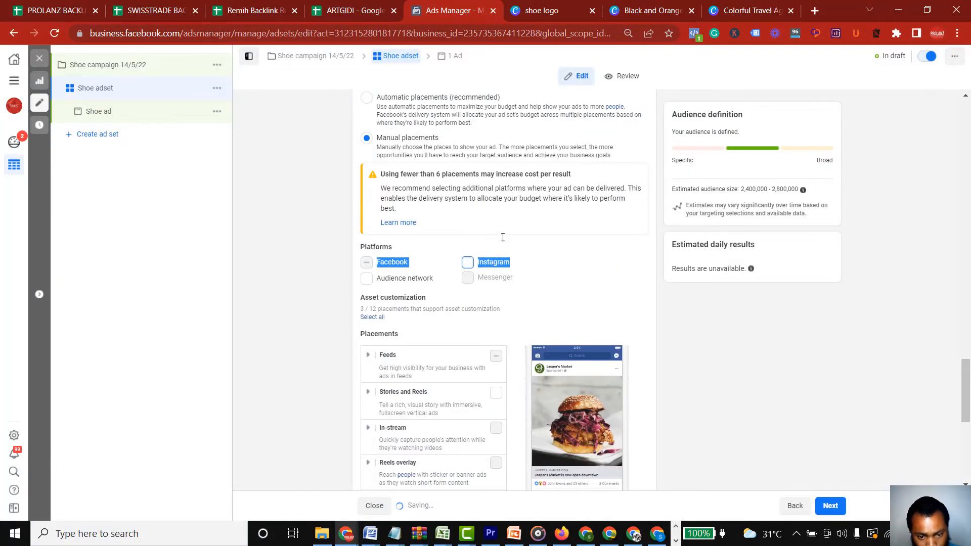
{"action": "left_click", "coordinate": [586, 282]}
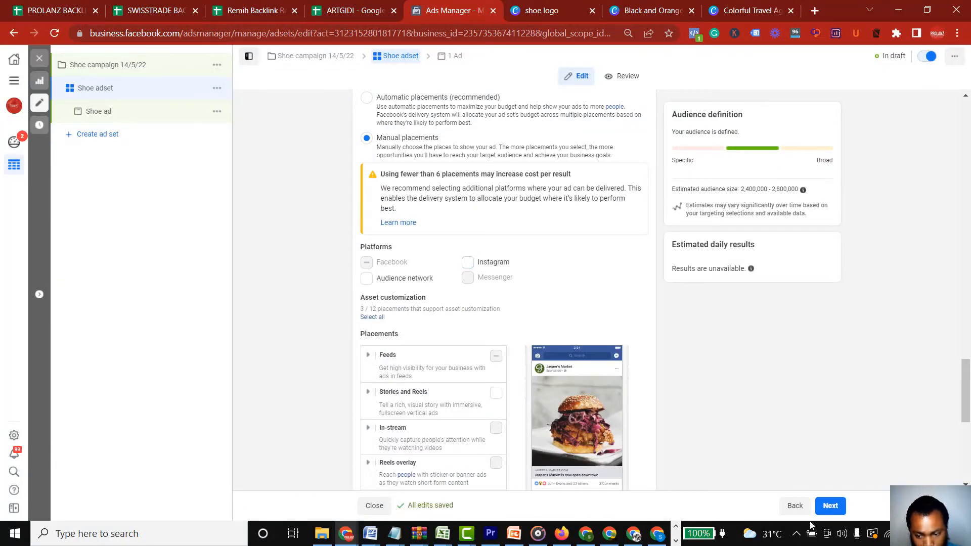
- Continue from the ad set to the shoe ad and change its format to Single image or video
{"action": "left_click", "coordinate": [828, 508]}
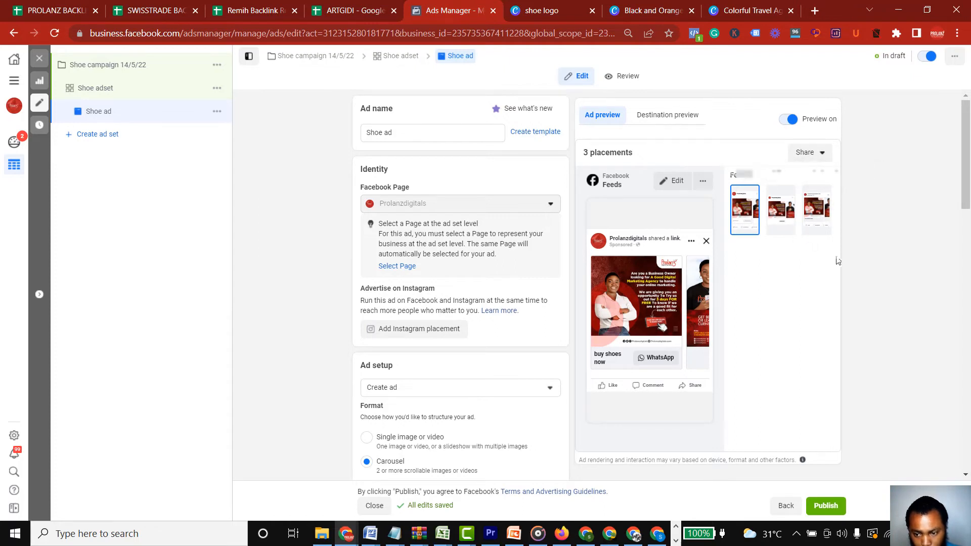
{"action": "left_click_drag", "start_coordinate": [966, 147], "coordinate": [968, 116]}
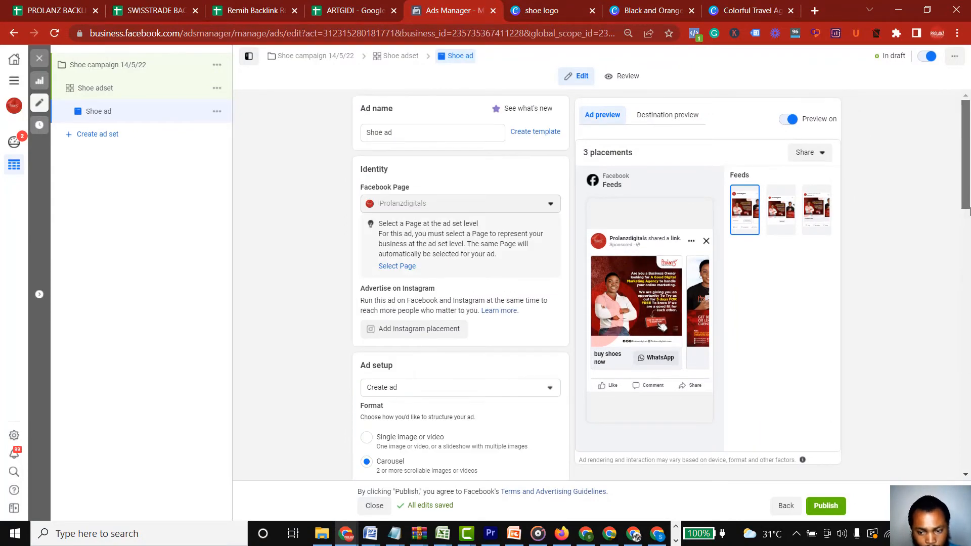
{"action": "left_click_drag", "start_coordinate": [970, 211], "coordinate": [960, 91]}
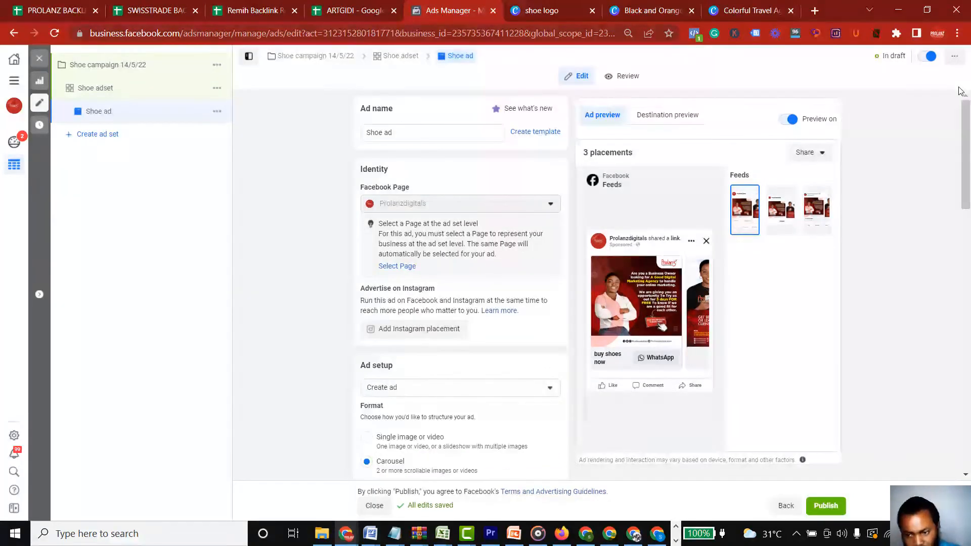
{"action": "key", "text": "ctrl+a"}
{"action": "left_click", "coordinate": [900, 132]}
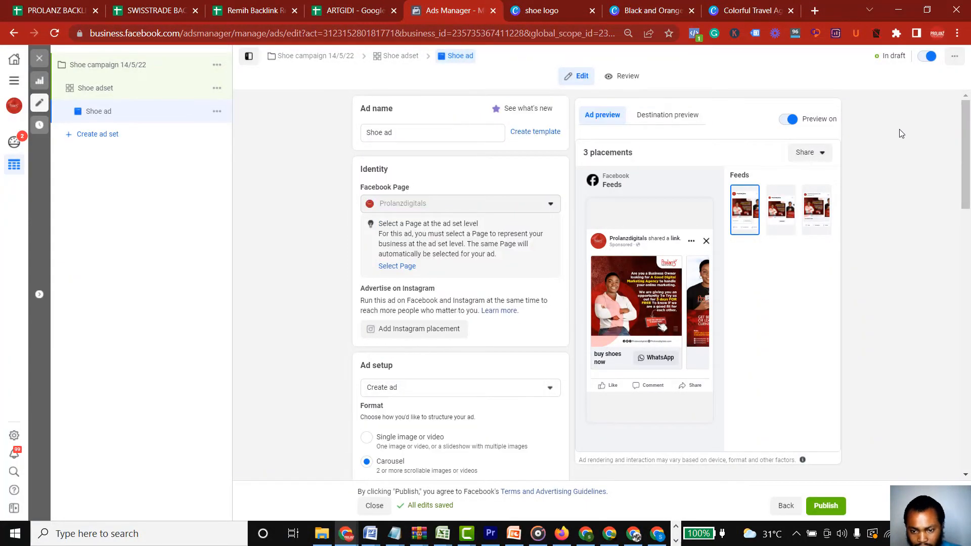
{"action": "left_click_drag", "start_coordinate": [967, 157], "coordinate": [965, 343]}
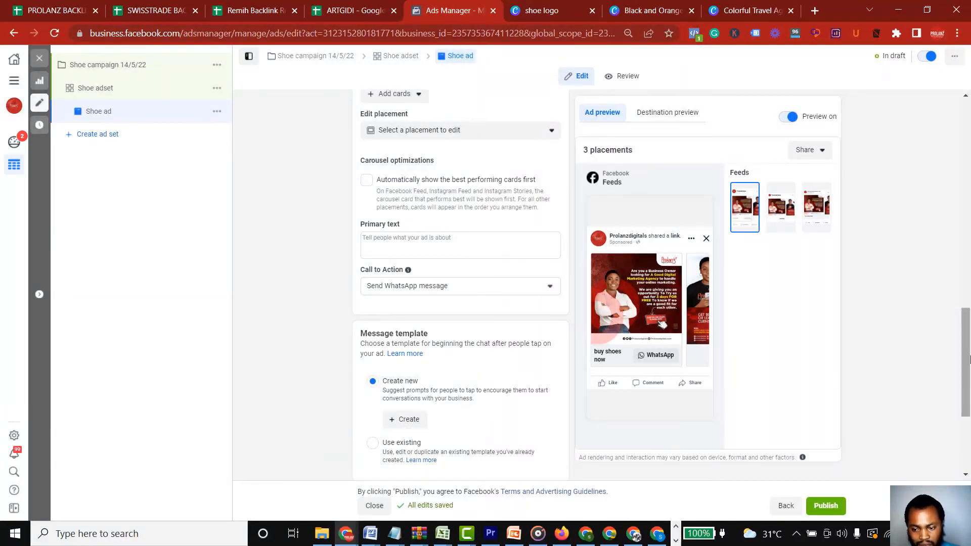
{"action": "left_click_drag", "start_coordinate": [968, 356], "coordinate": [970, 132]}
{"action": "scroll", "coordinate": [627, 248], "scroll_direction": "down", "scroll_amount": 3}
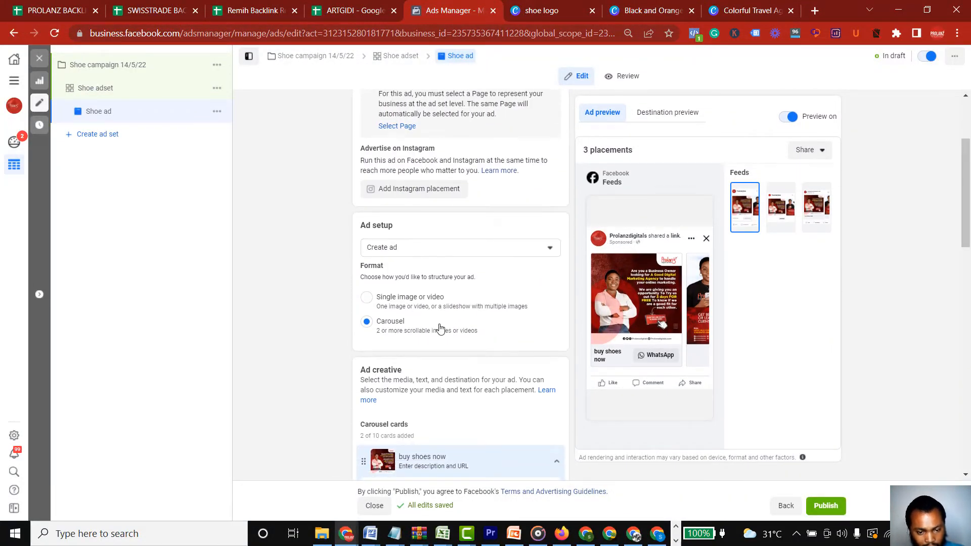
{"action": "left_click", "coordinate": [366, 298]}
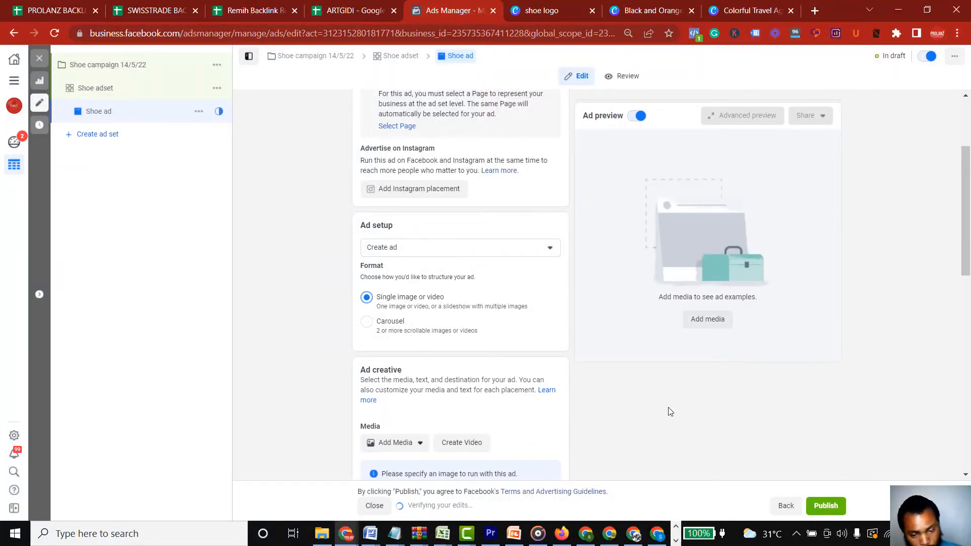
- Upload the image "Black and Orange Shoe Brand Logo" from the Downloads folder as the ad's media
{"action": "left_click_drag", "start_coordinate": [967, 283], "coordinate": [967, 382]}
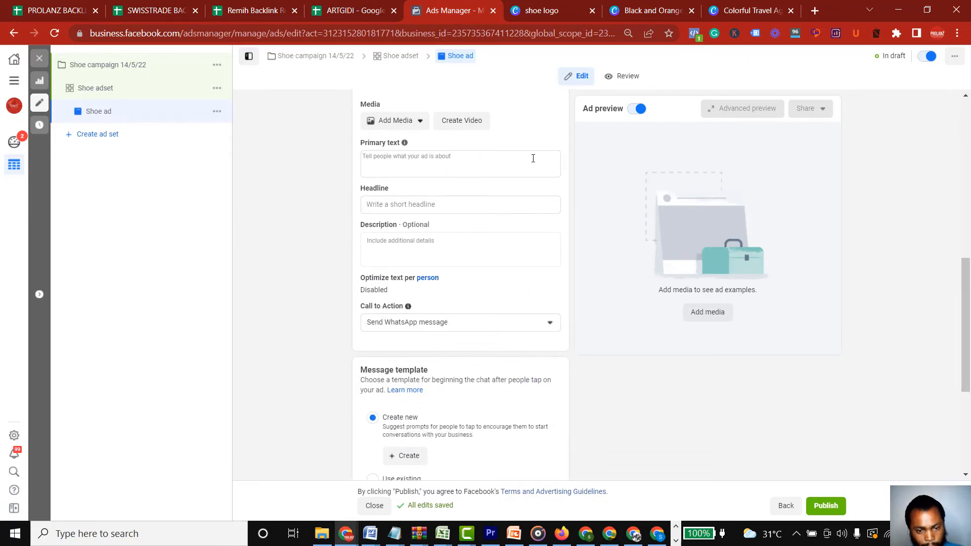
{"action": "left_click", "coordinate": [420, 124]}
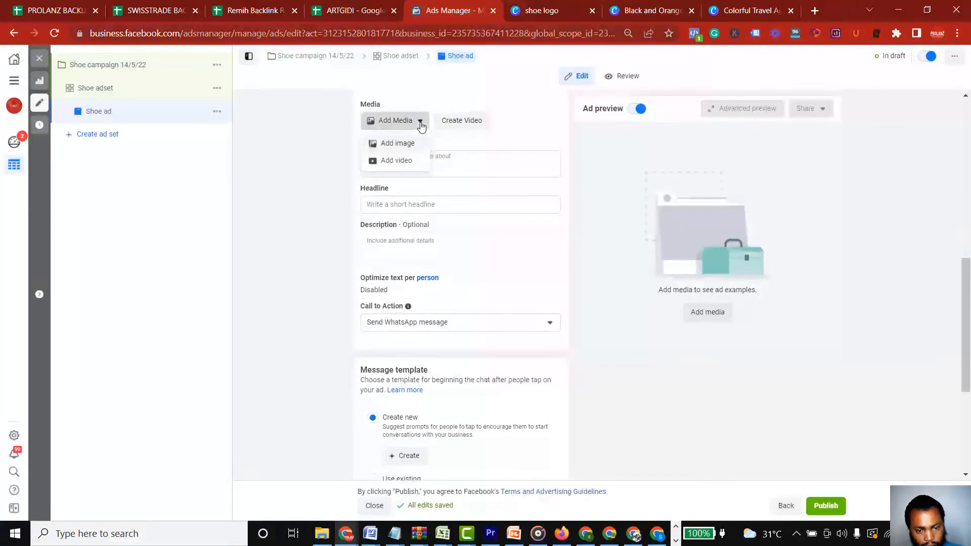
{"action": "left_click", "coordinate": [399, 145]}
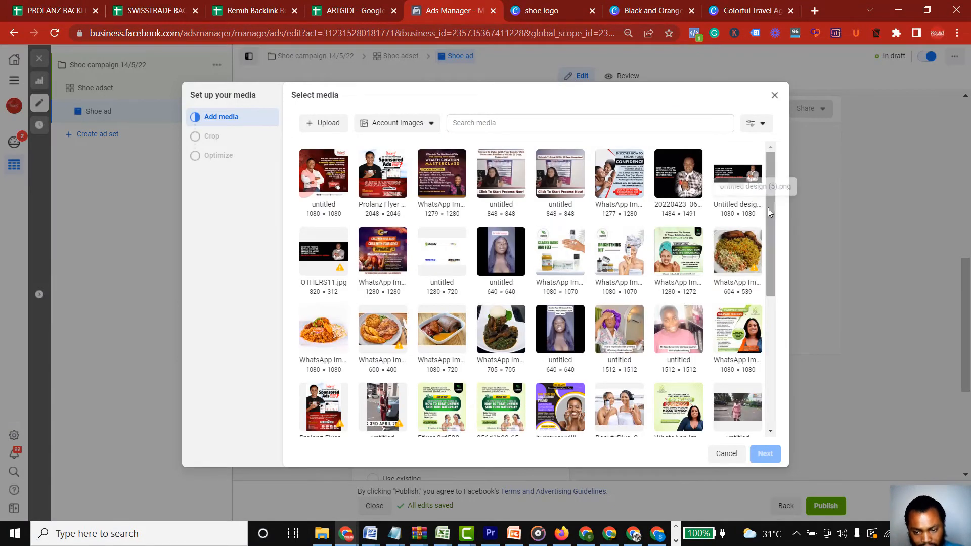
{"action": "left_click_drag", "start_coordinate": [767, 208], "coordinate": [791, 174]}
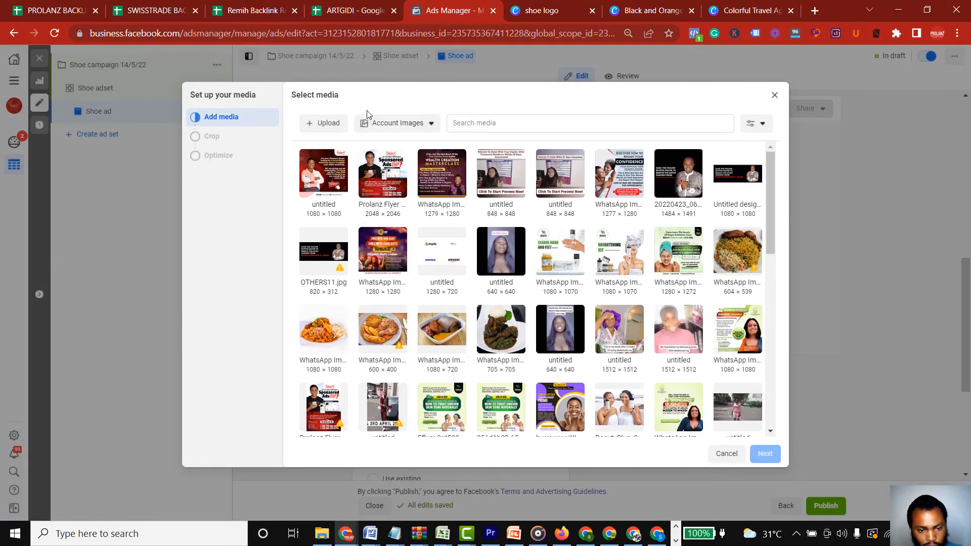
{"action": "left_click", "coordinate": [326, 124]}
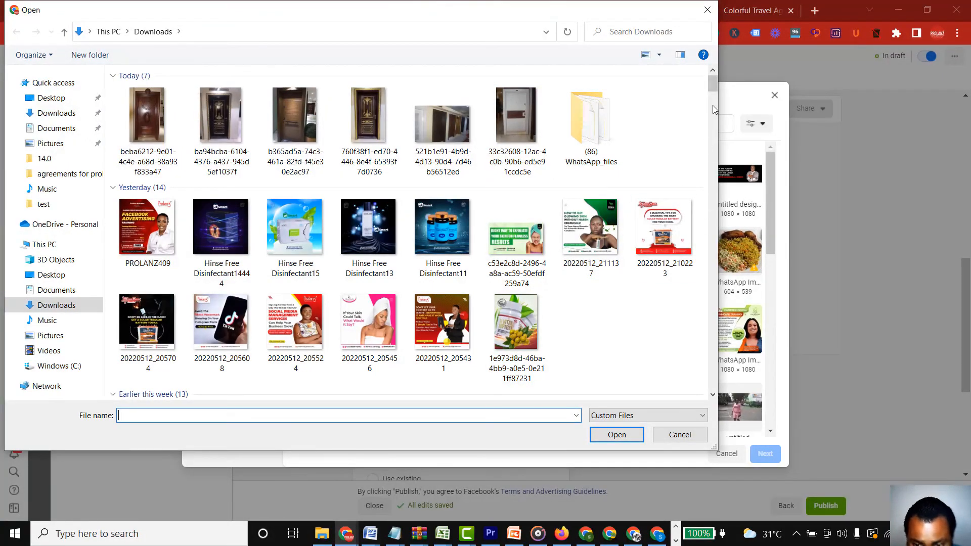
{"action": "left_click_drag", "start_coordinate": [713, 89], "coordinate": [714, 103]}
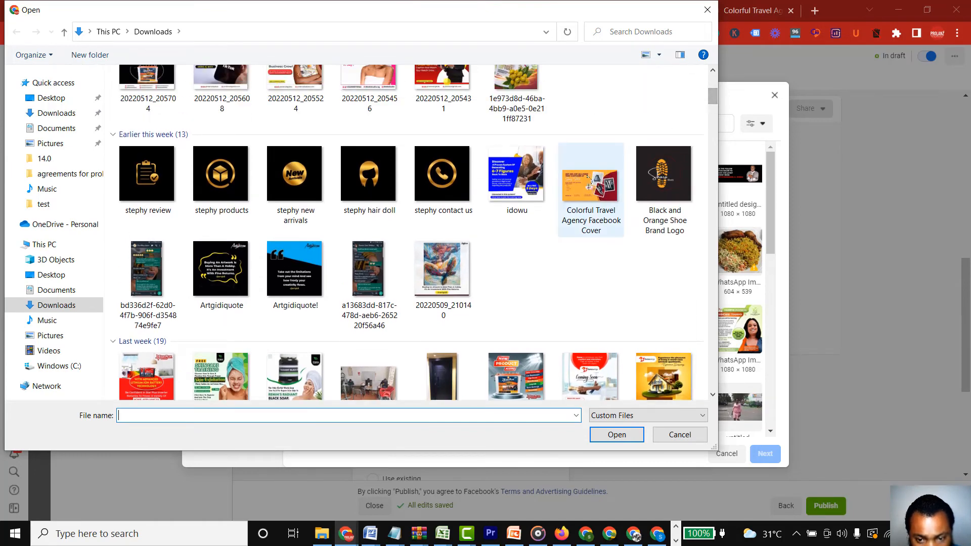
{"action": "left_click", "coordinate": [660, 180]}
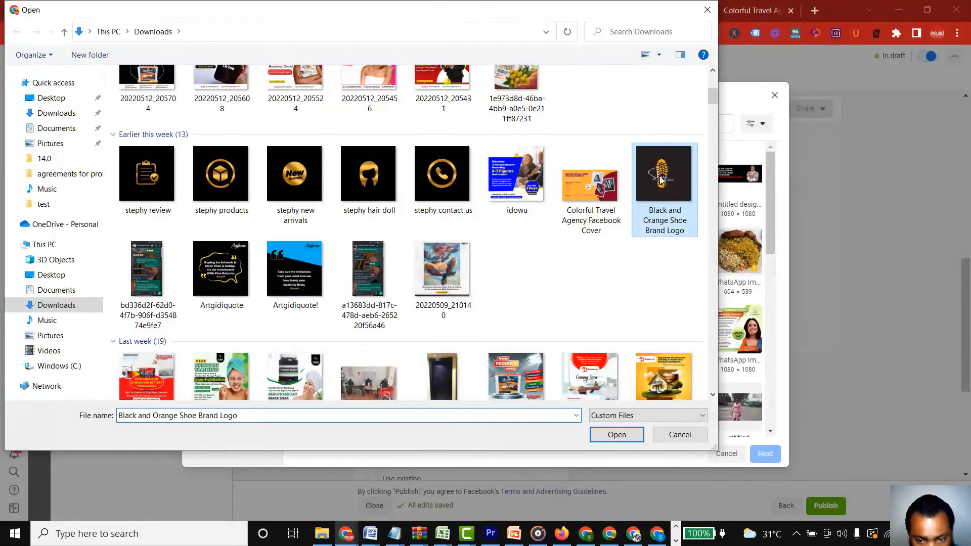
{"action": "left_click", "coordinate": [618, 436]}
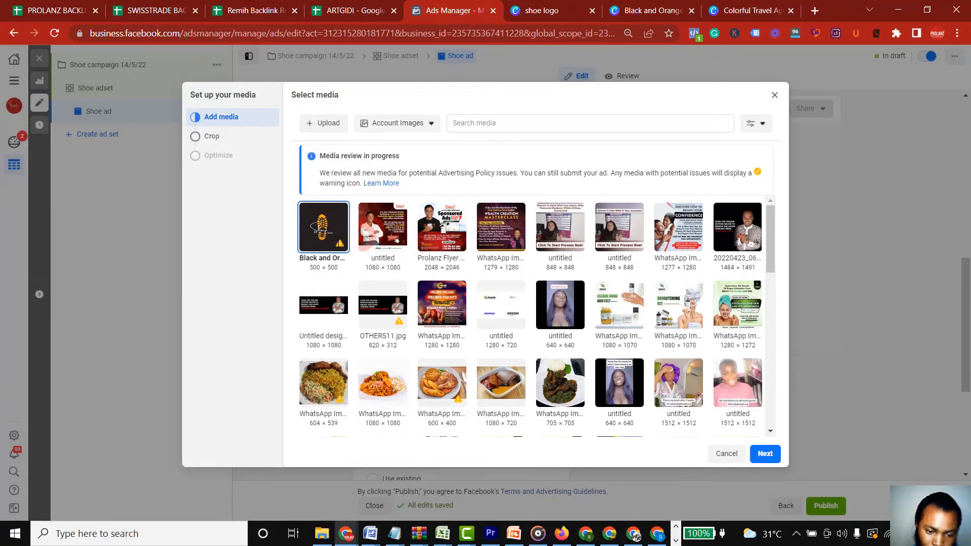
- Use the uploaded shoe logo with the Original crop for Feeds and finish the media setup
{"action": "mouse_move", "coordinate": [339, 249]}
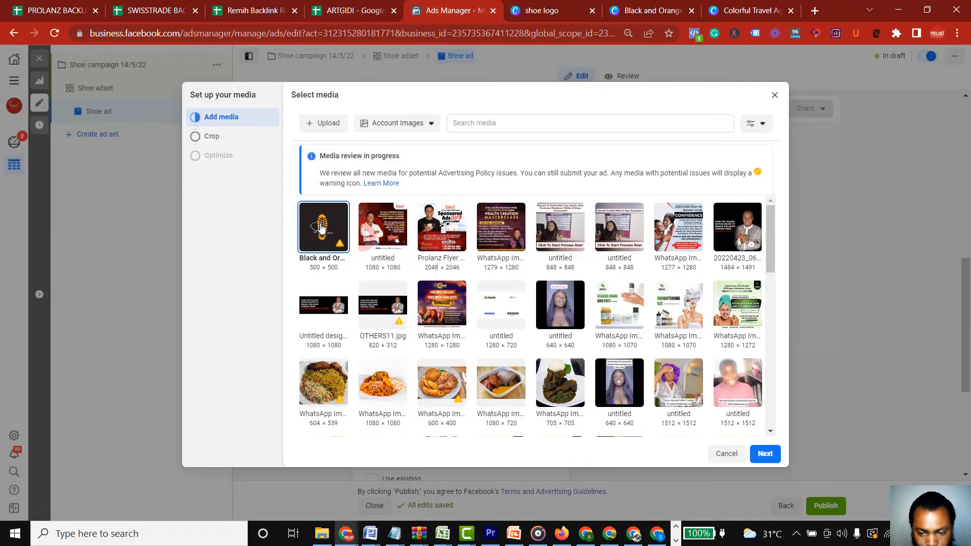
{"action": "left_click", "coordinate": [768, 456]}
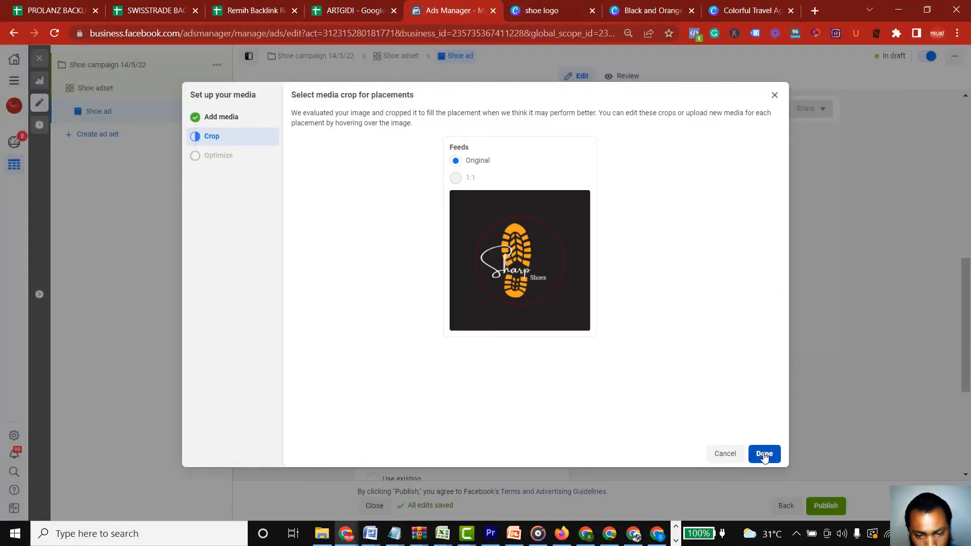
{"action": "left_click", "coordinate": [764, 454]}
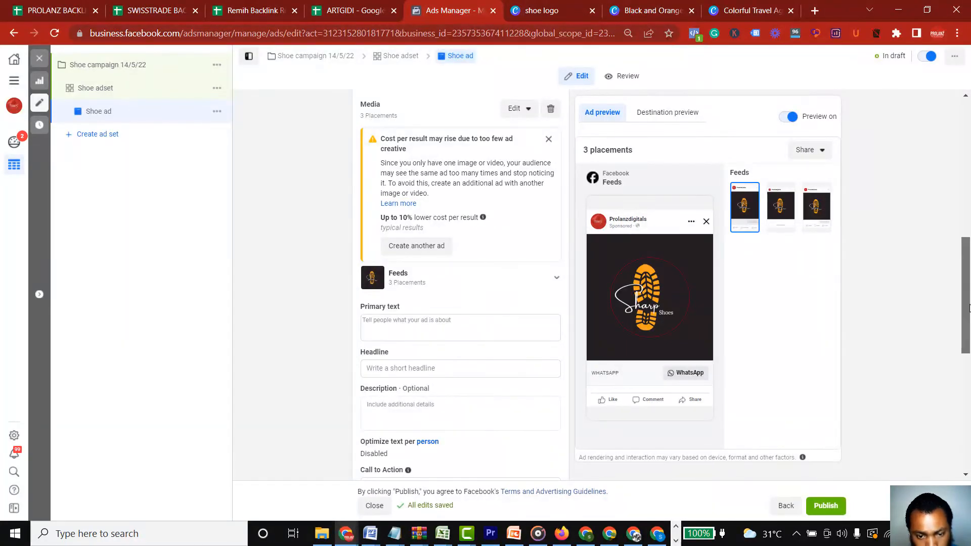
- Enter "This shoe is original, and very classic" as the first line of the shoe ad's primary text
{"action": "left_click_drag", "start_coordinate": [963, 306], "coordinate": [969, 367]}
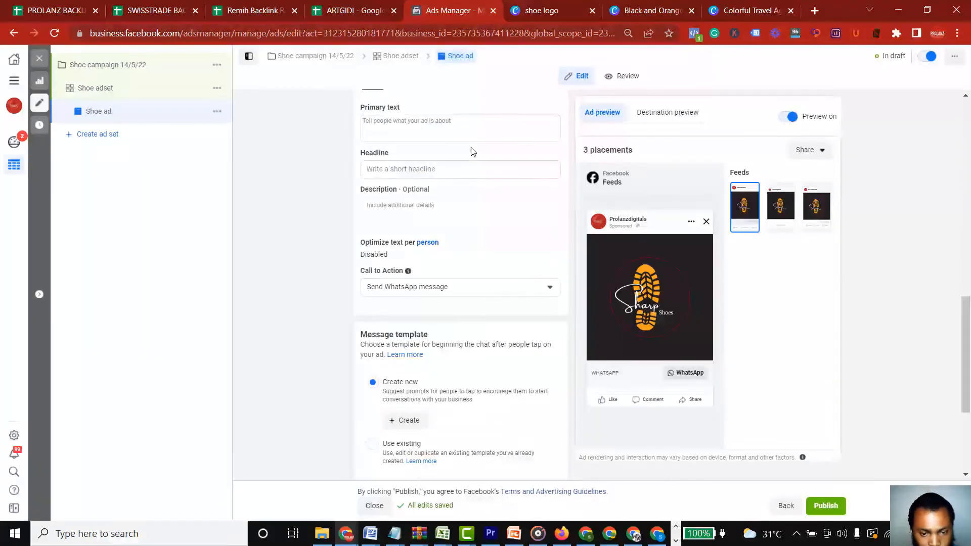
{"action": "left_click", "coordinate": [405, 127]}
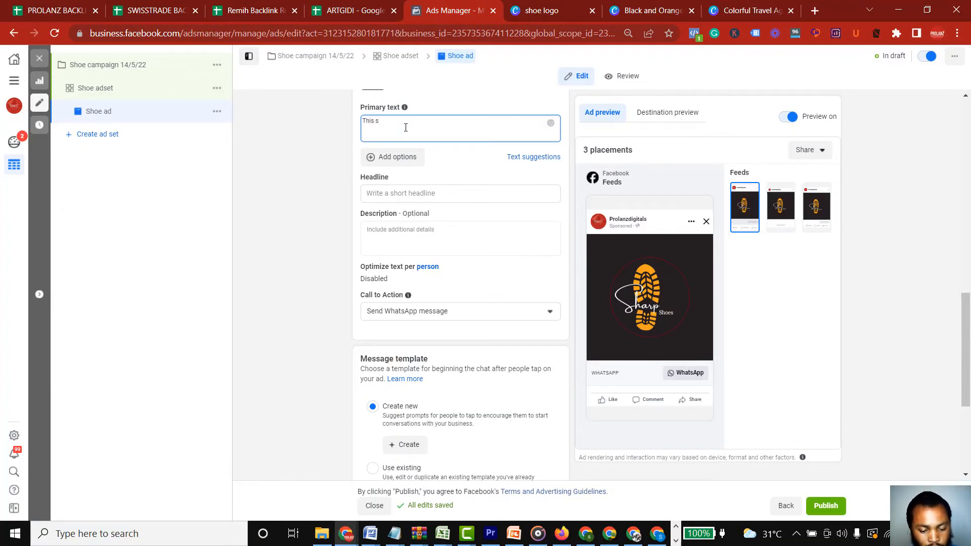
{"action": "type", "text": "This shoe is"}
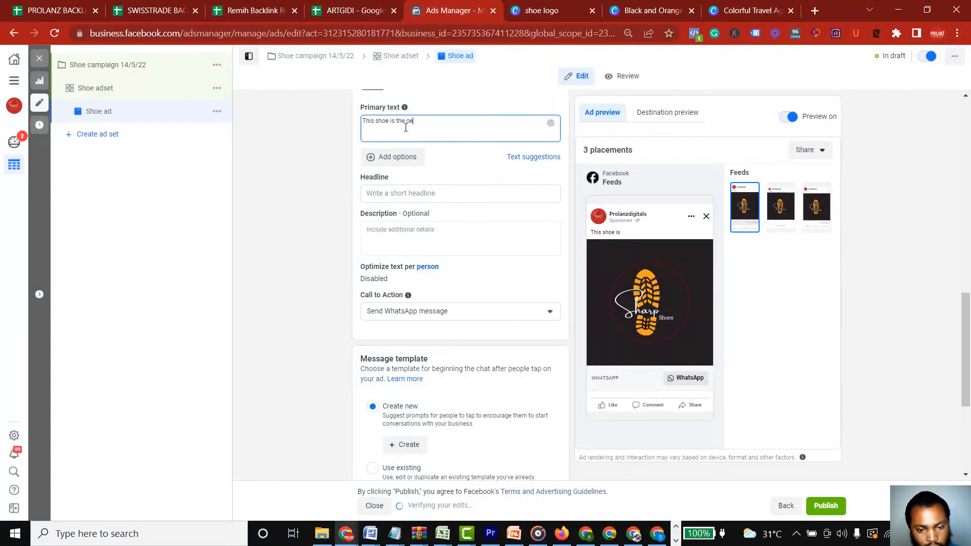
{"action": "type", "text": "the ori"}
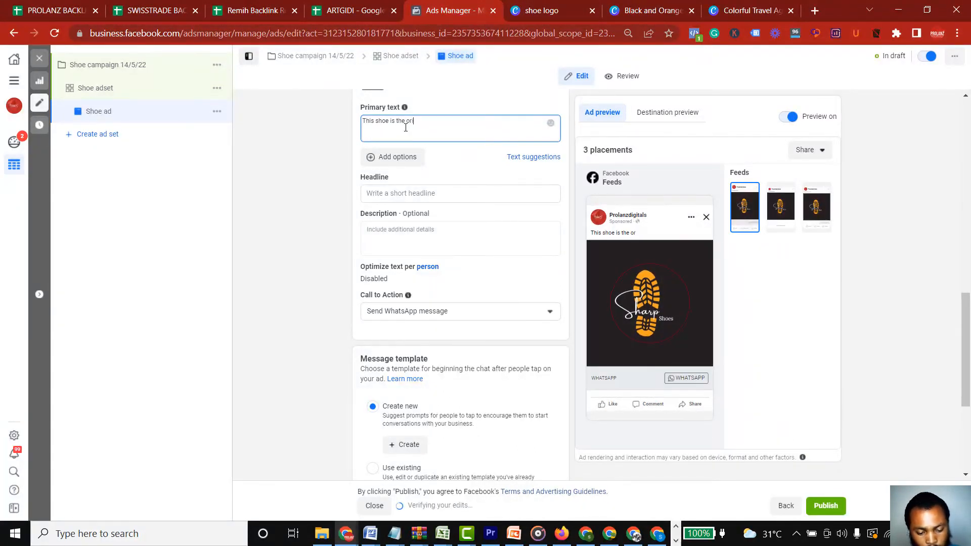
{"action": "type", "text": "ginal"}
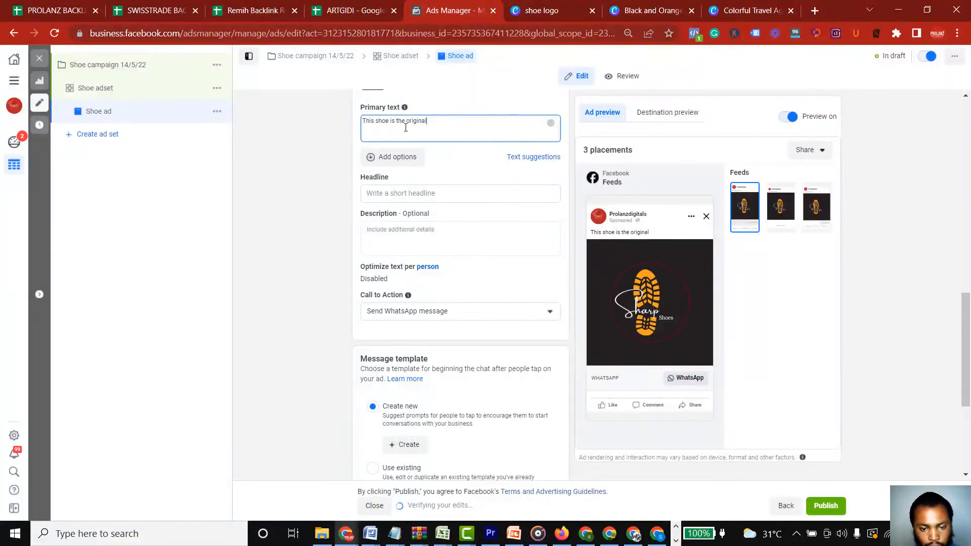
{"action": "key", "text": "BackSpace"}
{"action": "key", "text": "BackSpace"}
{"action": "key", "text": "BackSpace"}
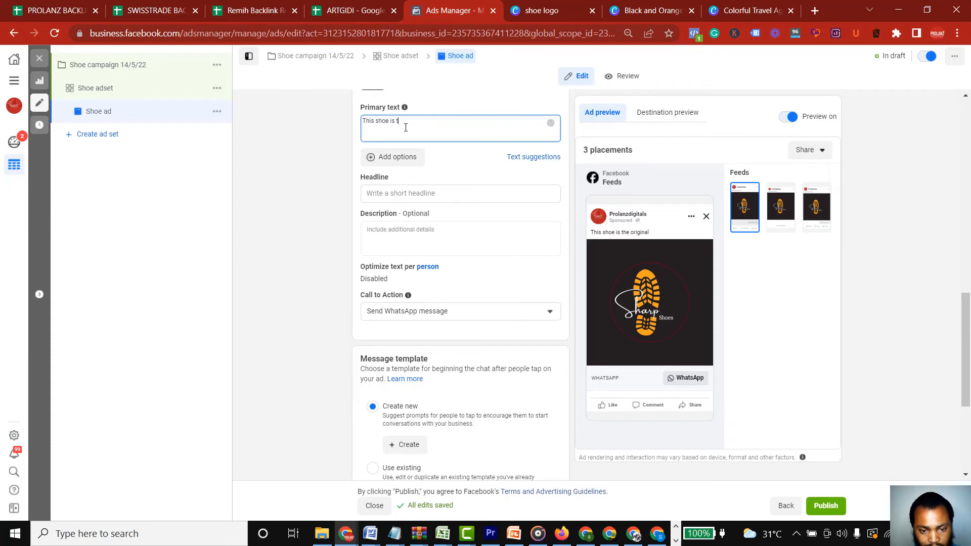
{"action": "type", "text": "ori"}
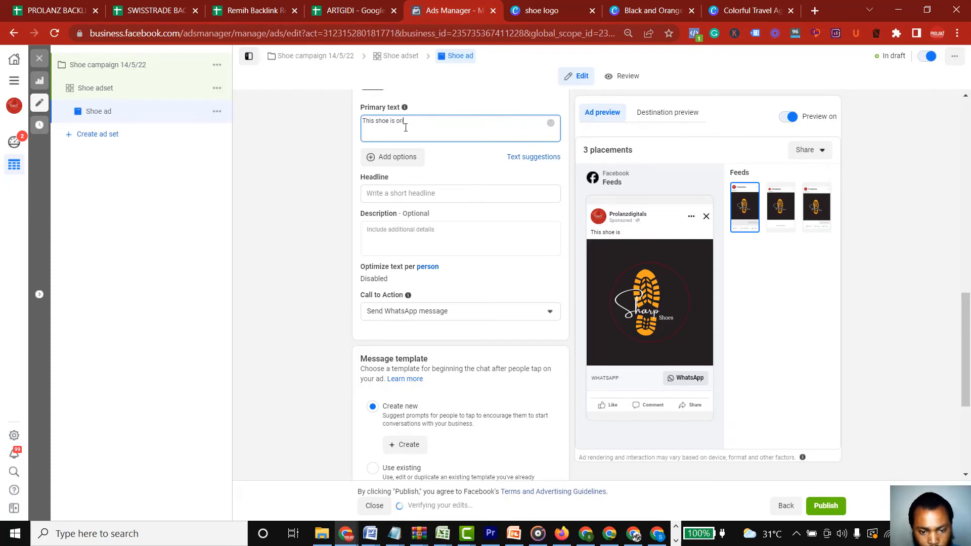
{"action": "type", "text": "ginal, and"}
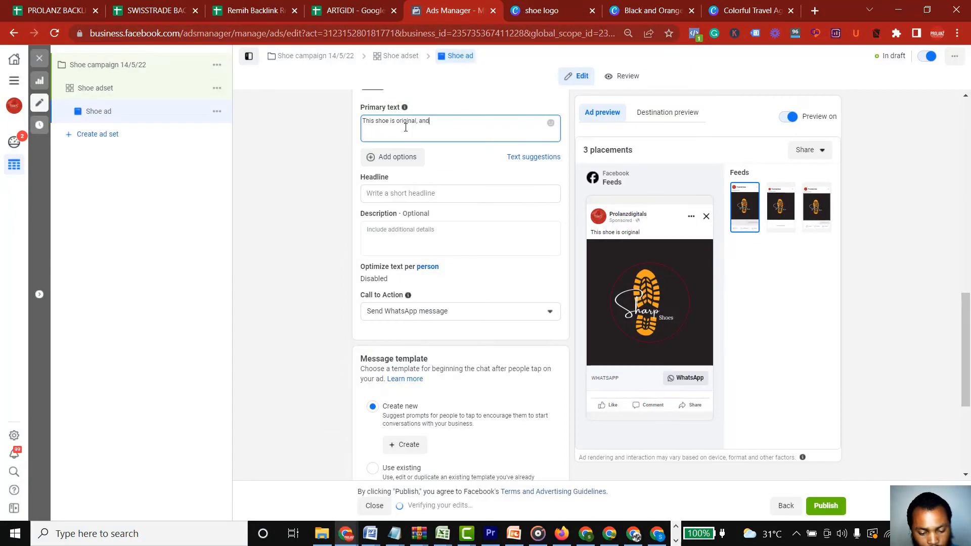
{"action": "type", "text": " very class"}
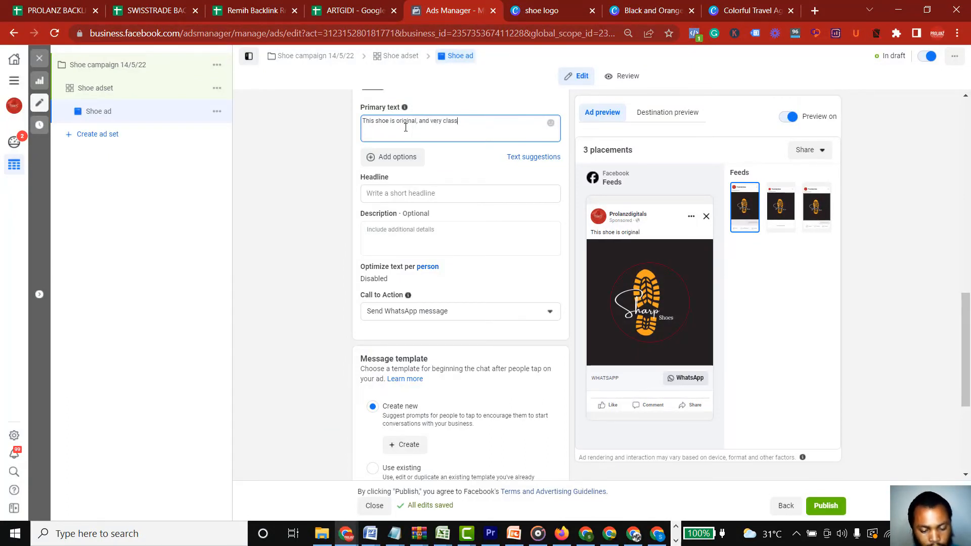
{"action": "type", "text": "ic,"}
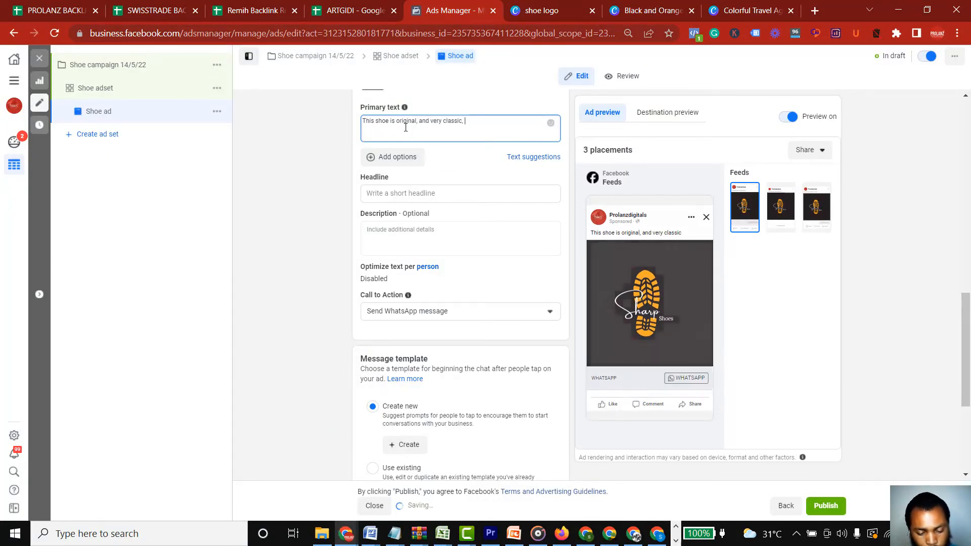
{"action": "key", "text": "BackSpace"}
{"action": "key", "text": "BackSpace"}
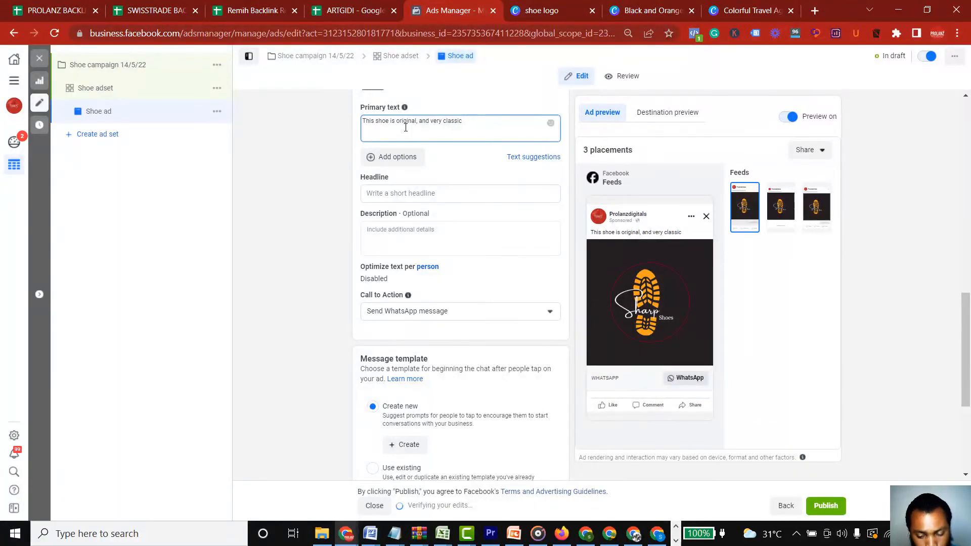
- Add the line "Can be worn on any choice of clothes....." to the primary text, separated by a blank line
{"action": "key", "text": "Return"}
{"action": "type", "text": "Can be"}
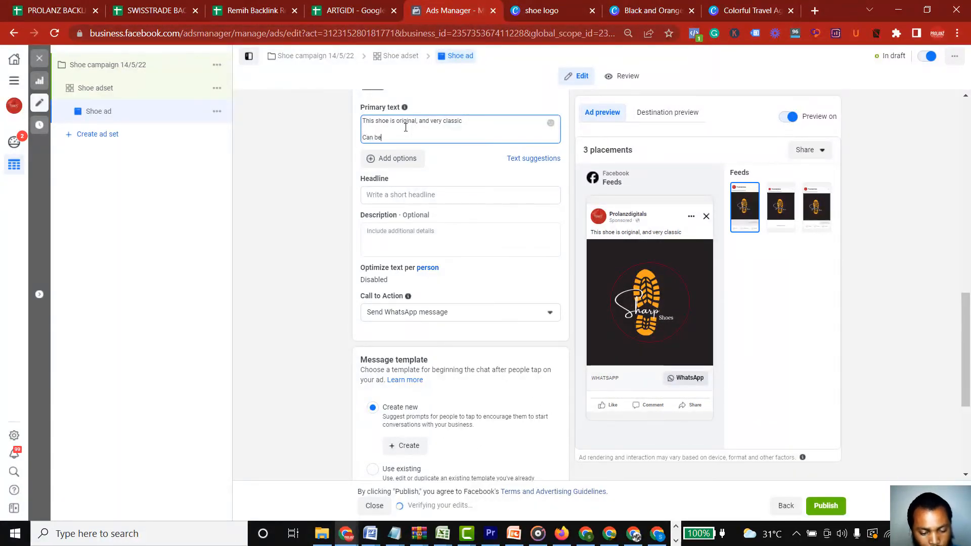
{"action": "type", "text": " worn"}
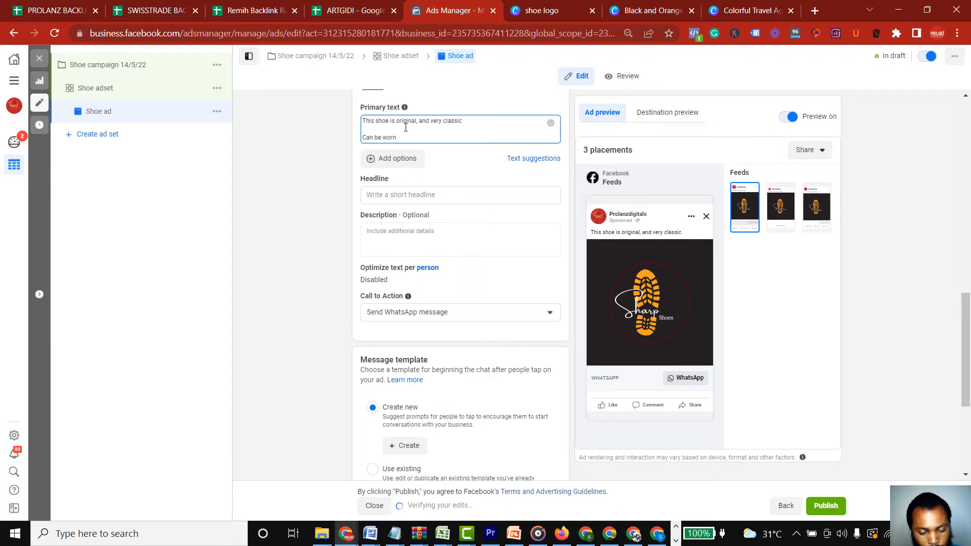
{"action": "type", "text": " on any "}
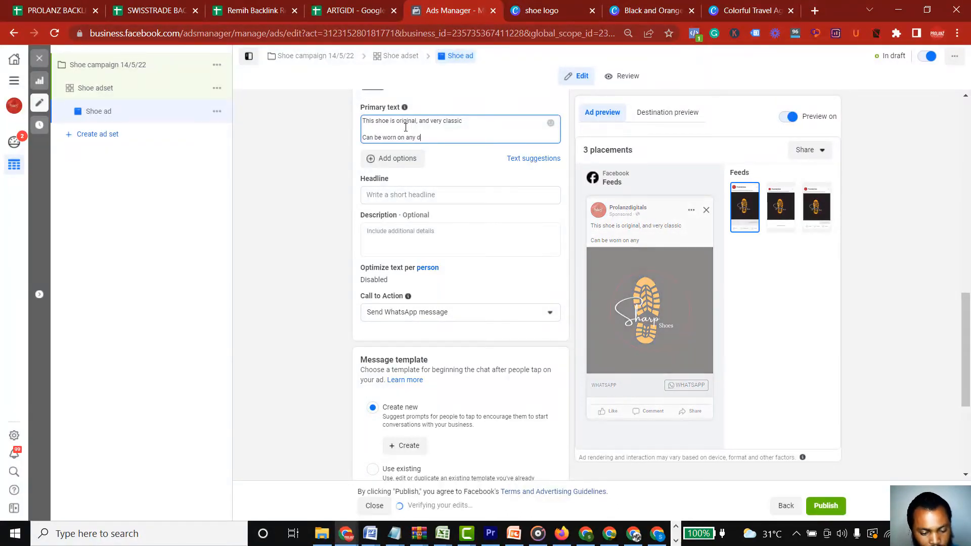
{"action": "type", "text": "d"}
{"action": "key", "text": "BackSpace"}
{"action": "type", "text": "cl"}
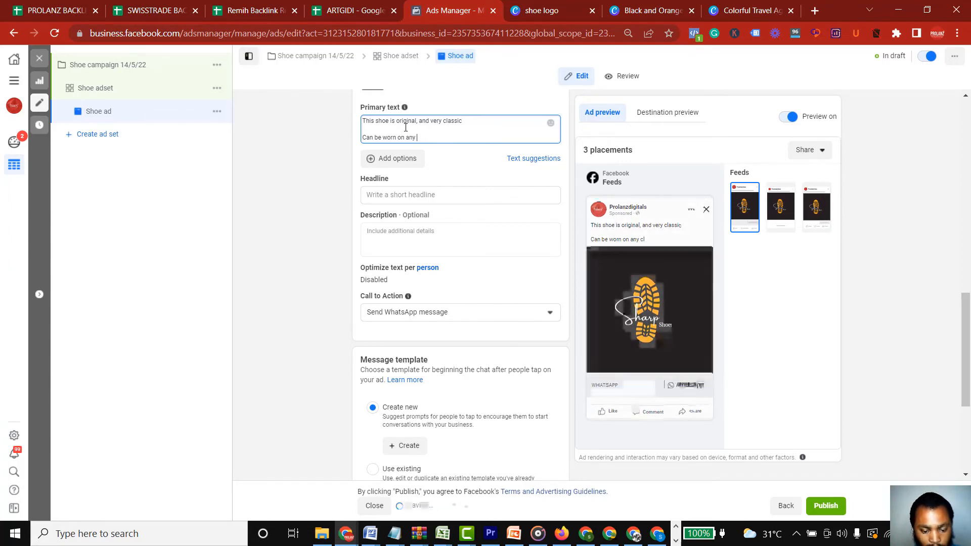
{"action": "type", "text": "hoice of cloth"}
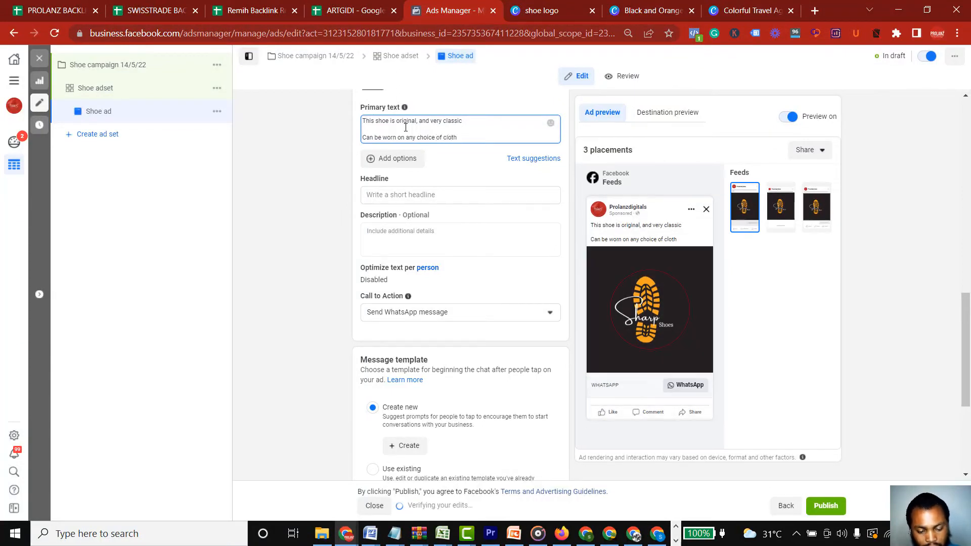
{"action": "type", "text": "es"}
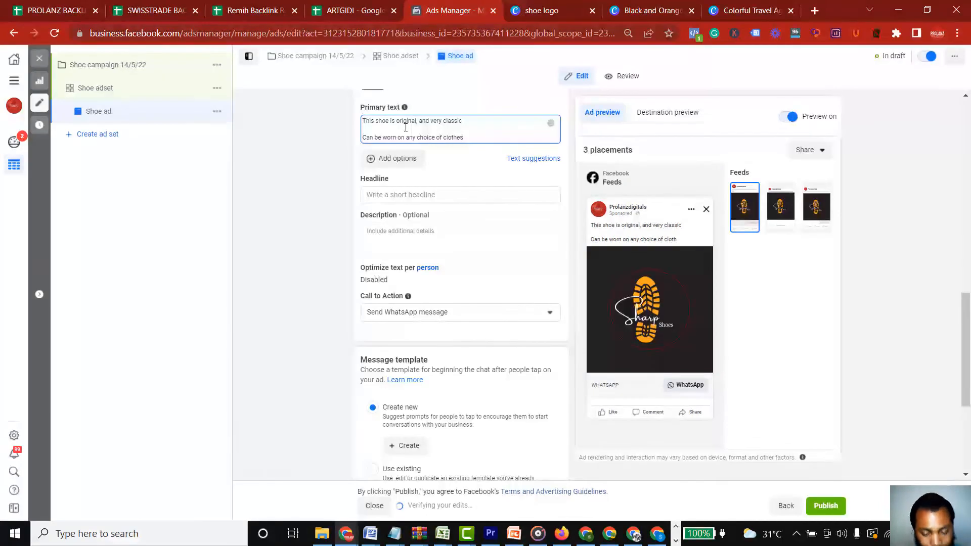
{"action": "type", "text": "....."}
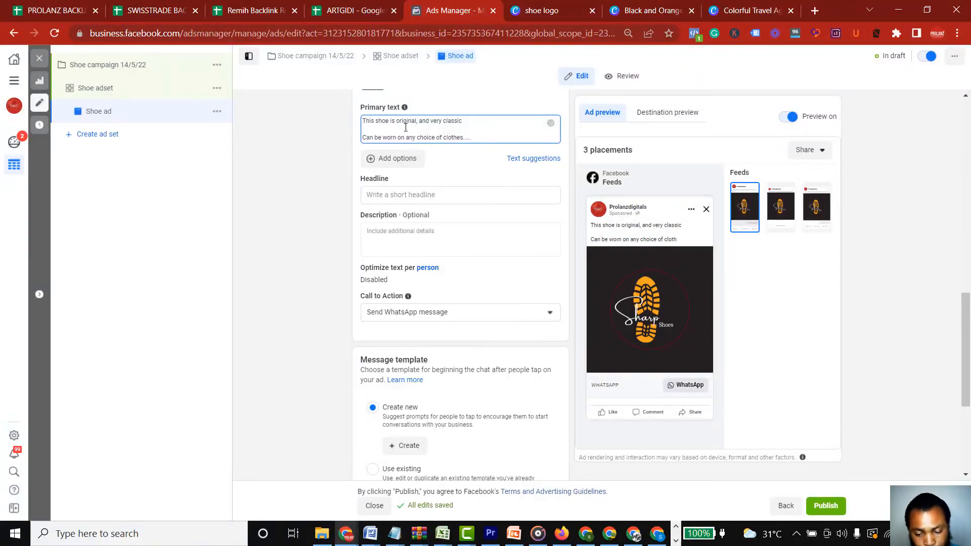
- Add the discount line "Get 25% discount if you order for it today" to the primary text after a blank line
{"action": "key", "text": "Return"}
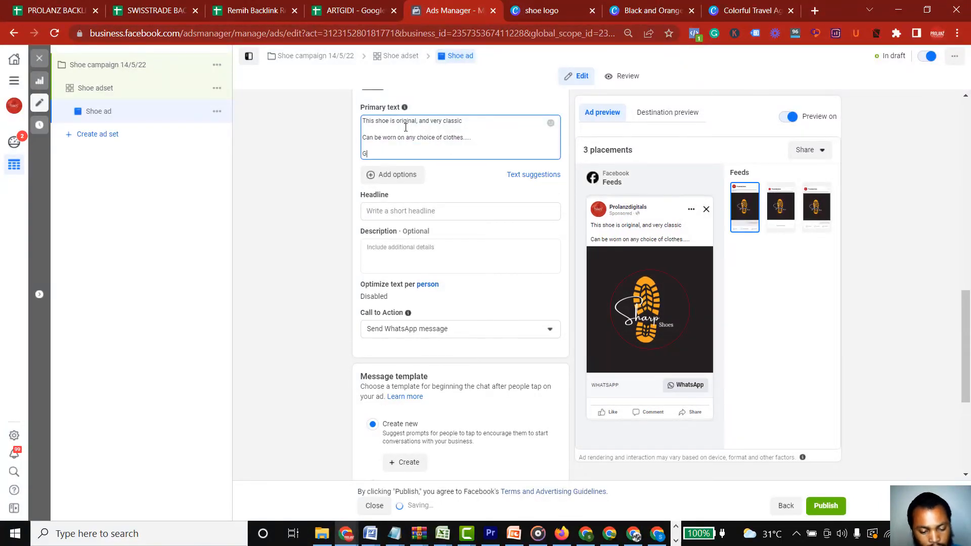
{"action": "type", "text": "Get"}
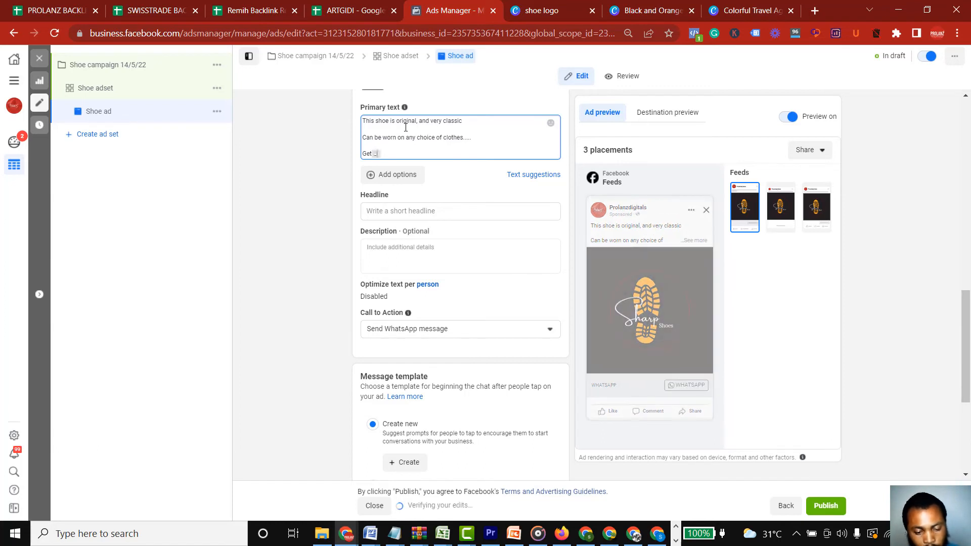
{"action": "type", "text": " 25?"}
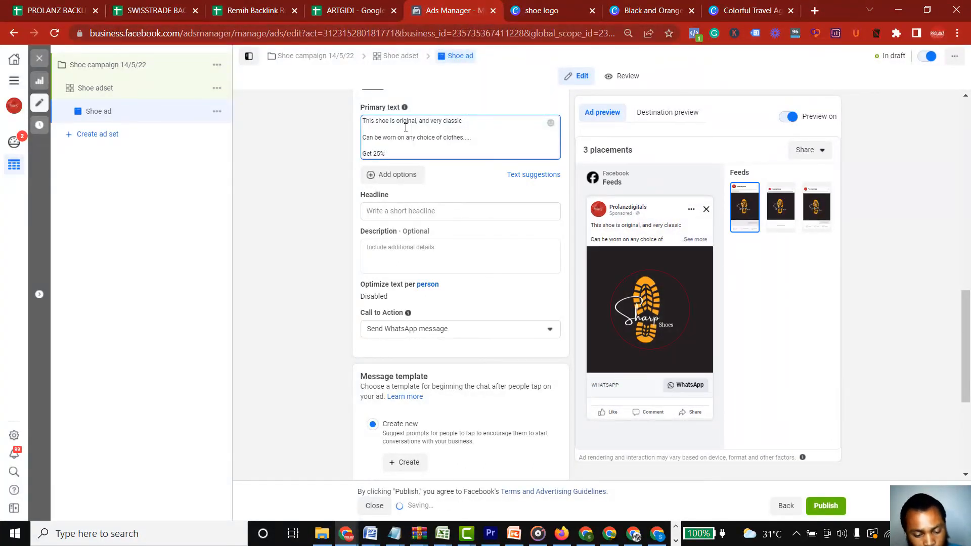
{"action": "type", "text": " discount "}
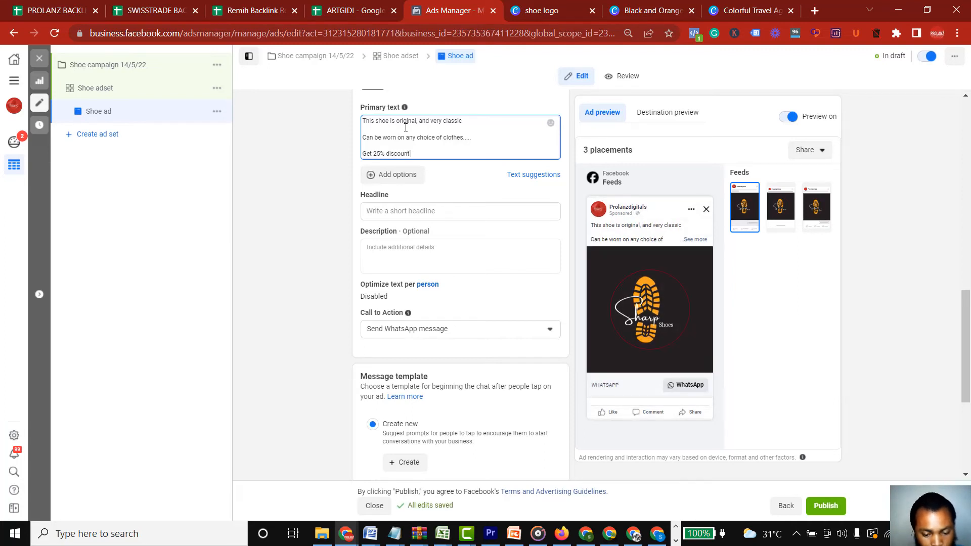
{"action": "type", "text": "if you o"}
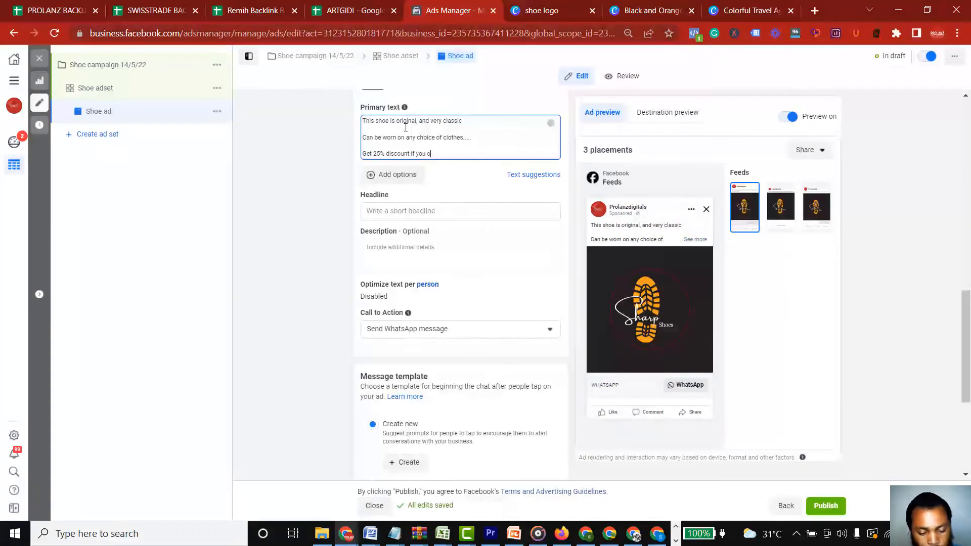
{"action": "type", "text": "rder for it"}
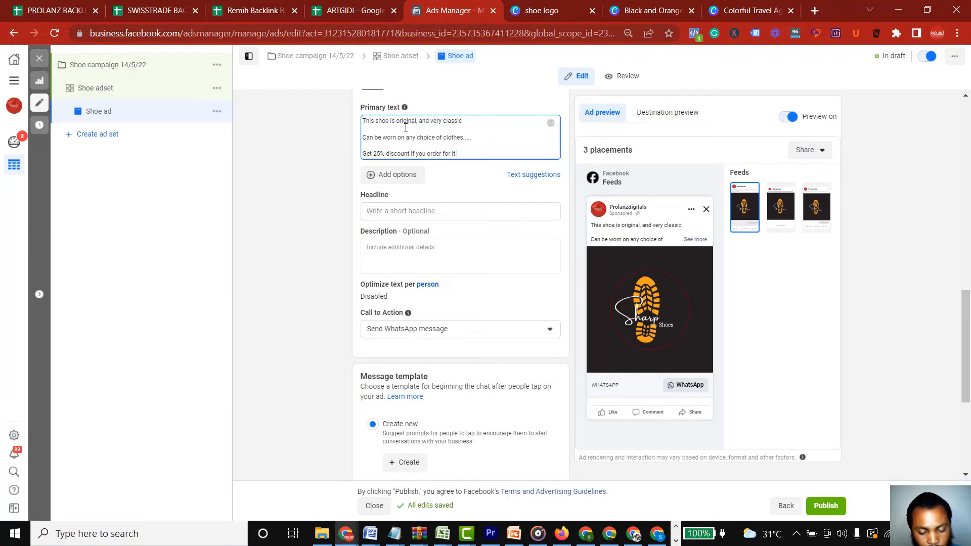
{"action": "type", "text": " today"}
- Finish the primary text with a separate line reading "Also enjoy free shipping and pay on delivery"
{"action": "key", "text": "Return"}
{"action": "key", "text": "Return"}
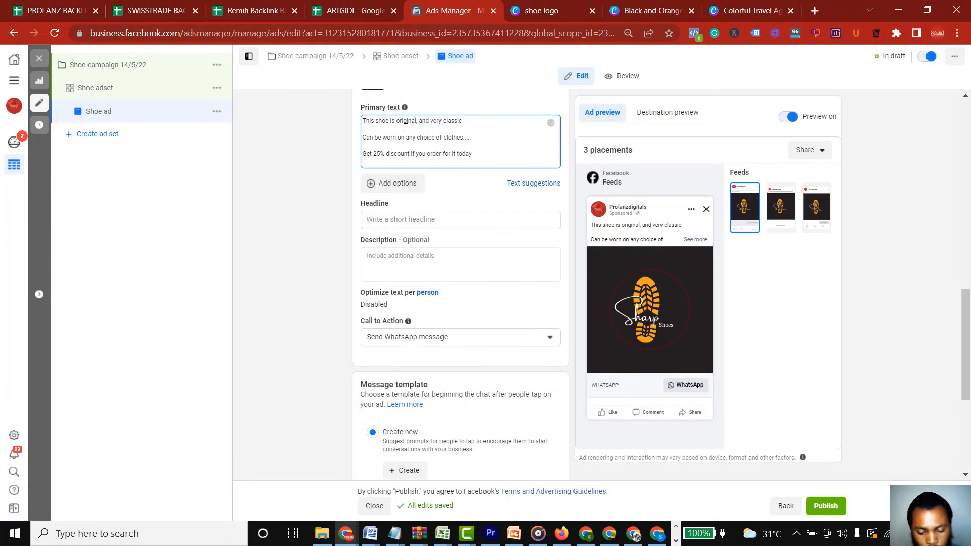
{"action": "type", "text": "Also en"}
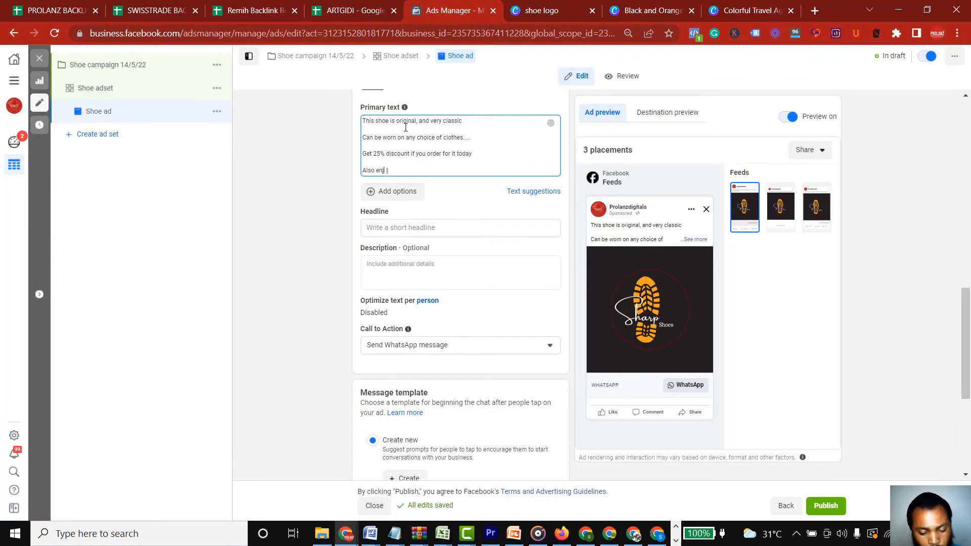
{"action": "type", "text": "joy free shipping an"}
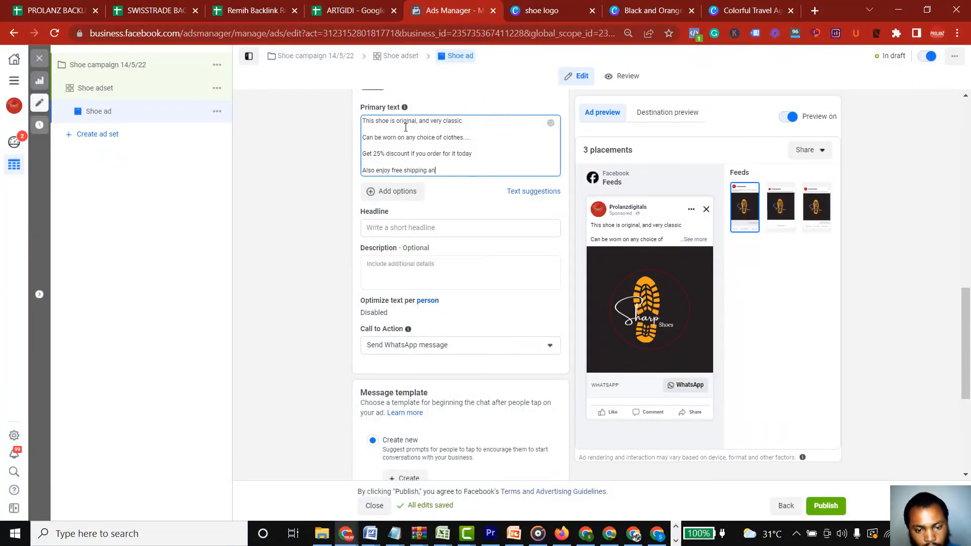
{"action": "type", "text": "d pay "}
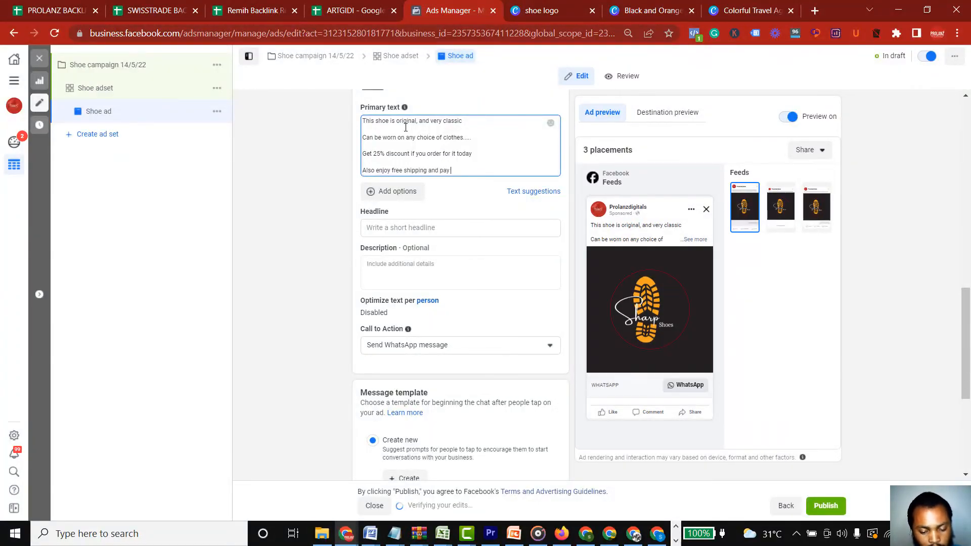
{"action": "type", "text": "on delivery"}
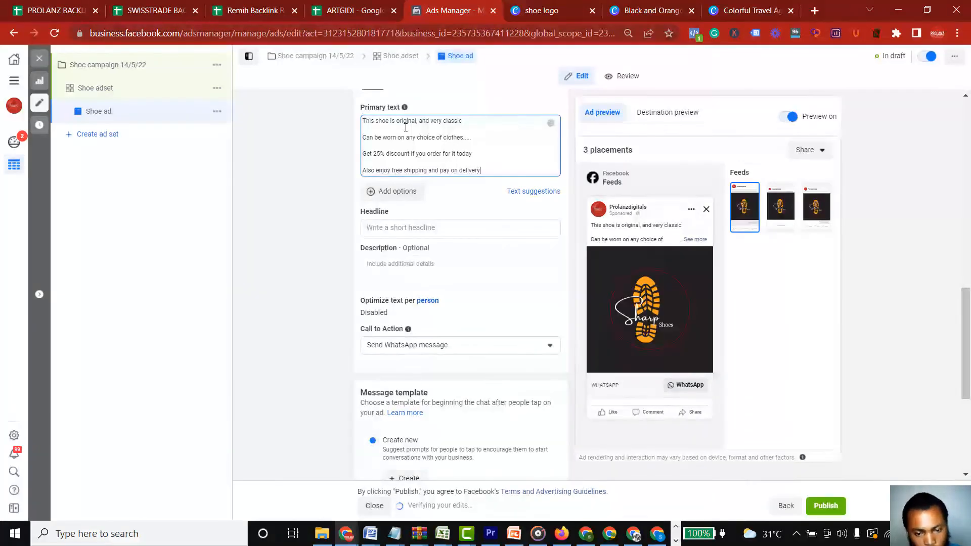
- Set the ad's headline to "Free Shipping - Pay On Delivery"
{"action": "left_click", "coordinate": [412, 224]}
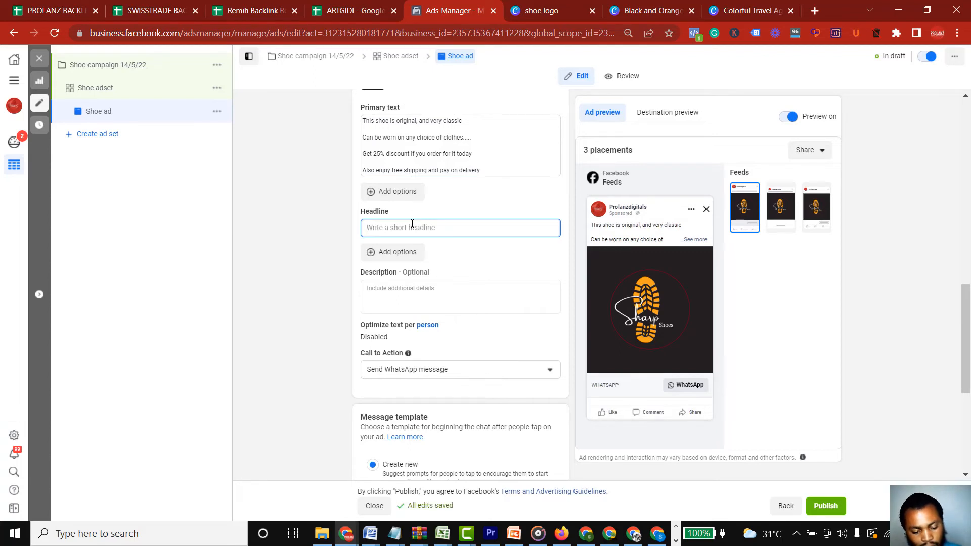
{"action": "type", "text": "Free Shi"}
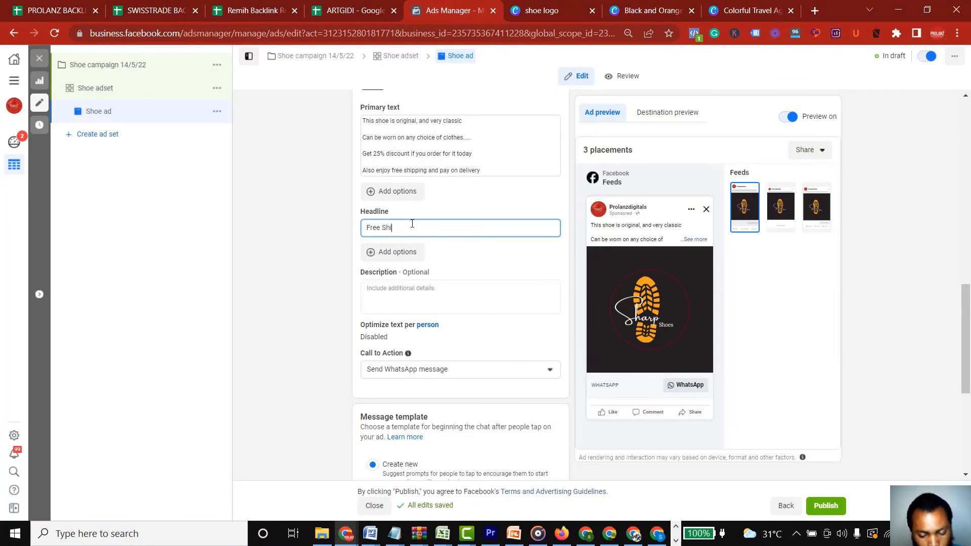
{"action": "type", "text": "pping"}
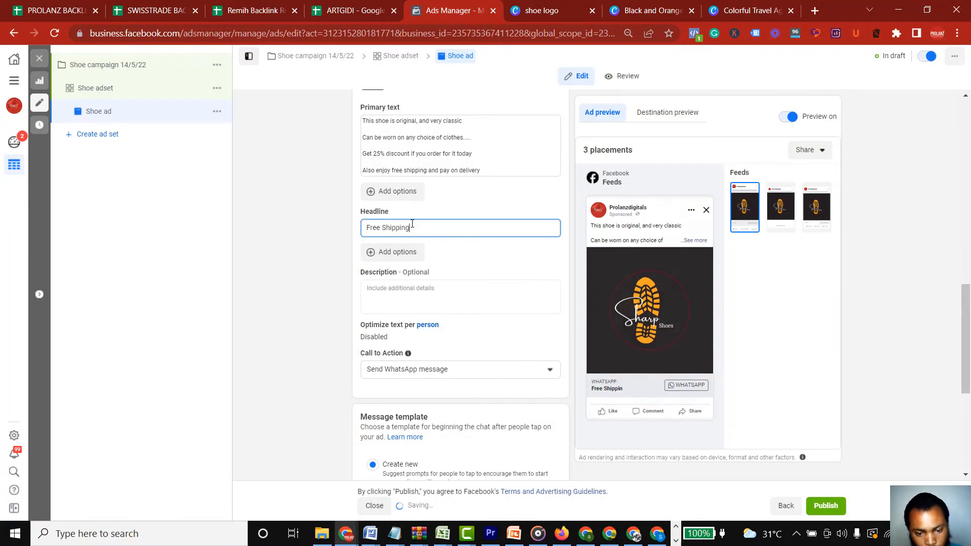
{"action": "type", "text": " - Pay"}
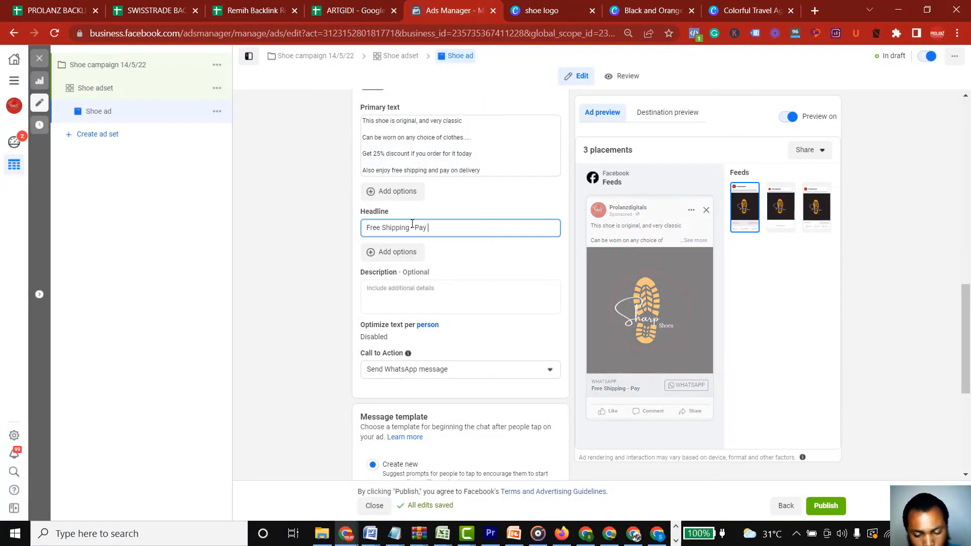
{"action": "type", "text": " On Del"}
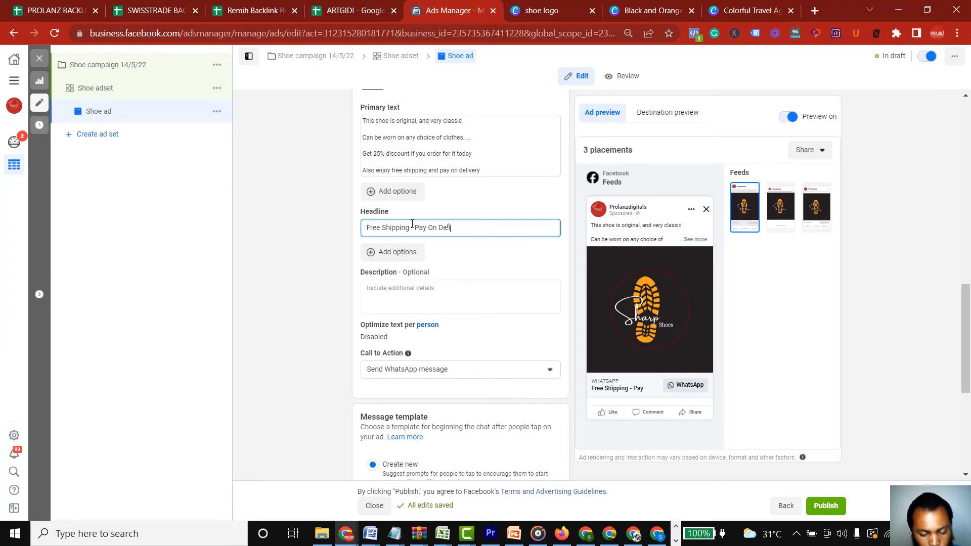
{"action": "type", "text": "ivery"}
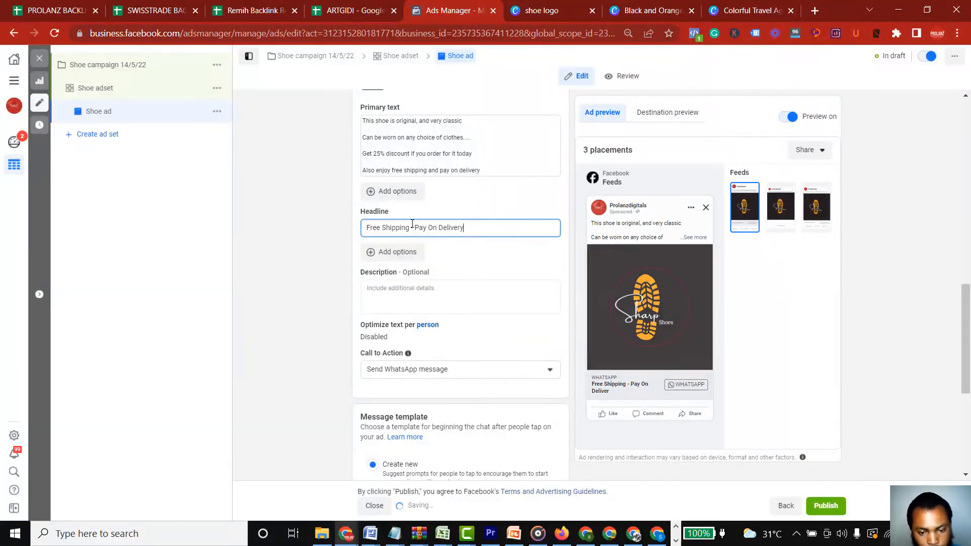
- Extend the ad's headline with " - 25% Discount" after "Pay On Delivery"
{"action": "type", "text": " -"}
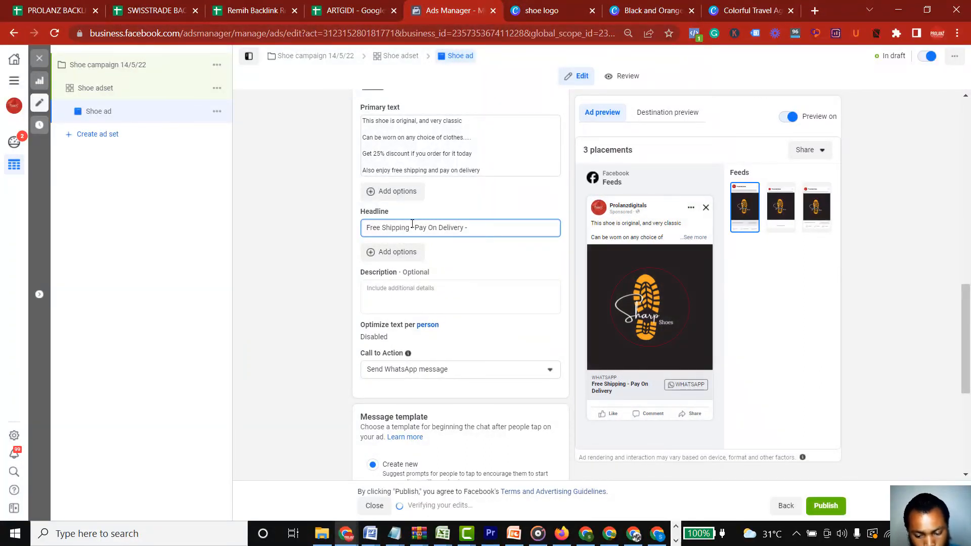
{"action": "type", "text": " 2"}
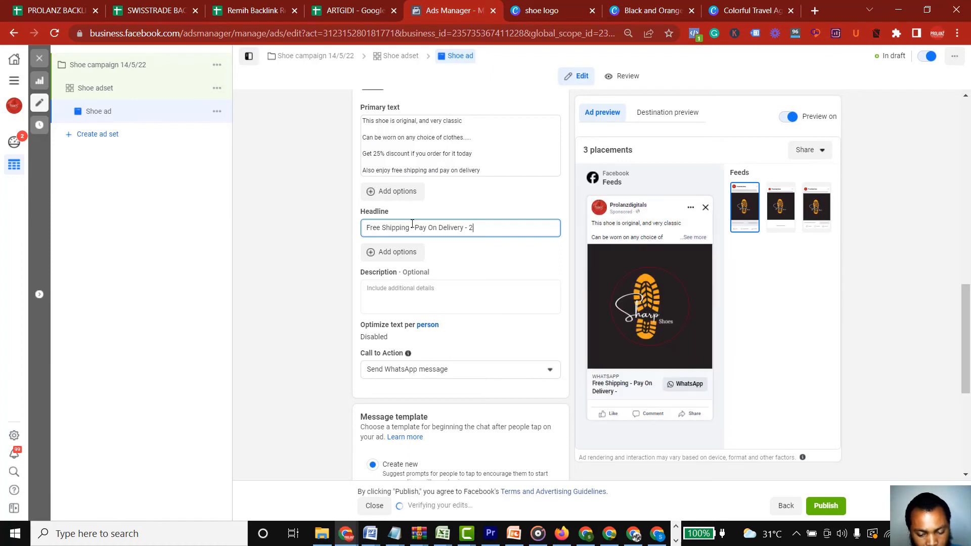
{"action": "type", "text": "5% Discou"}
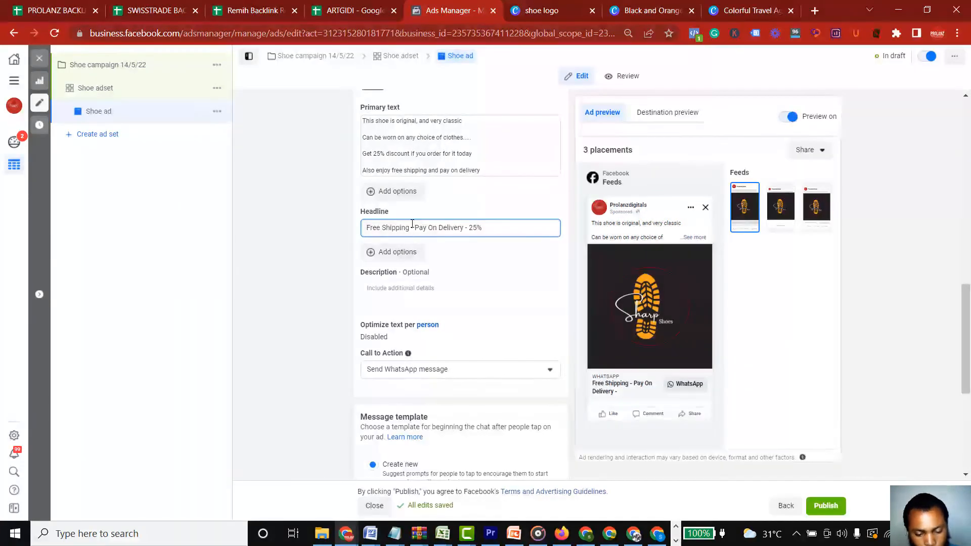
{"action": "type", "text": "nt"}
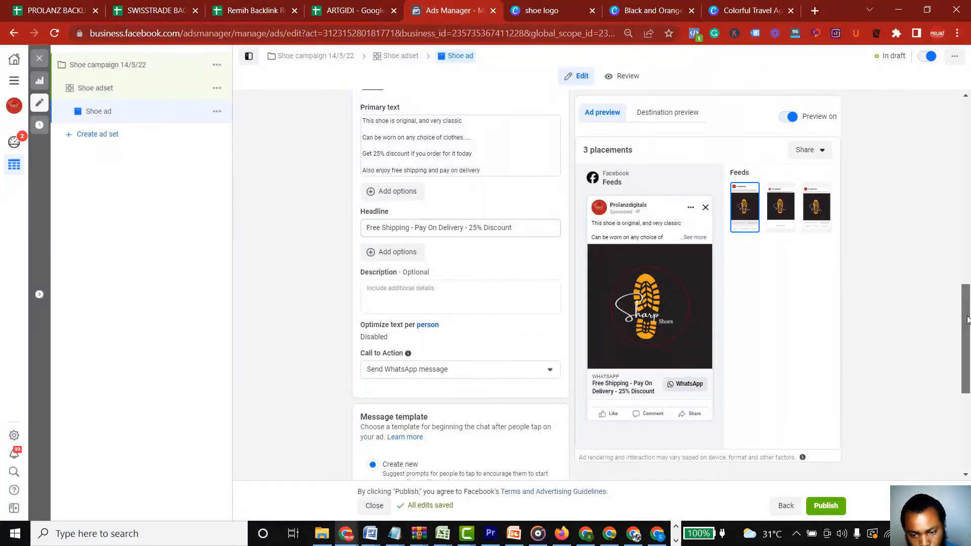
- Start creating a new message template for the ad and remove its suggested refund policy question
{"action": "left_click_drag", "start_coordinate": [968, 321], "coordinate": [968, 374]}
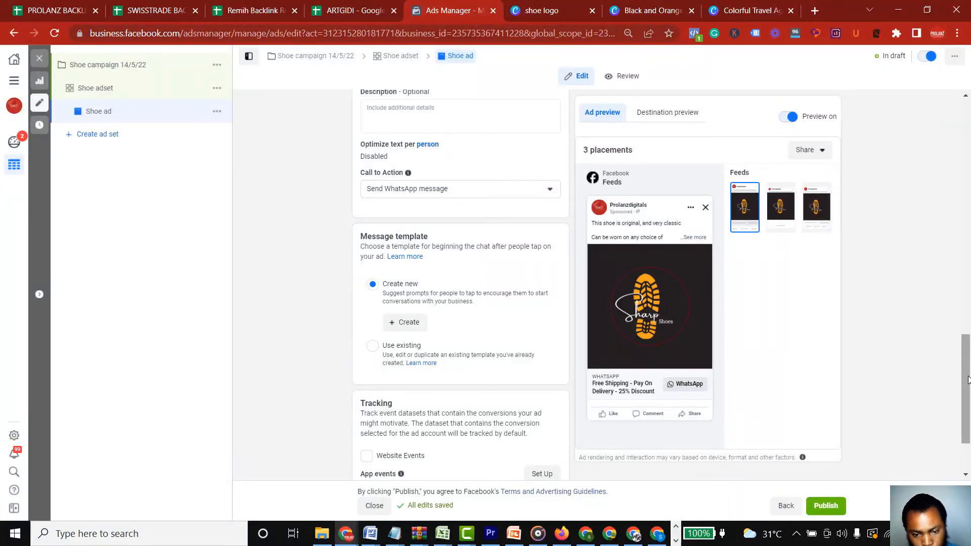
{"action": "left_click_drag", "start_coordinate": [968, 379], "coordinate": [968, 411]}
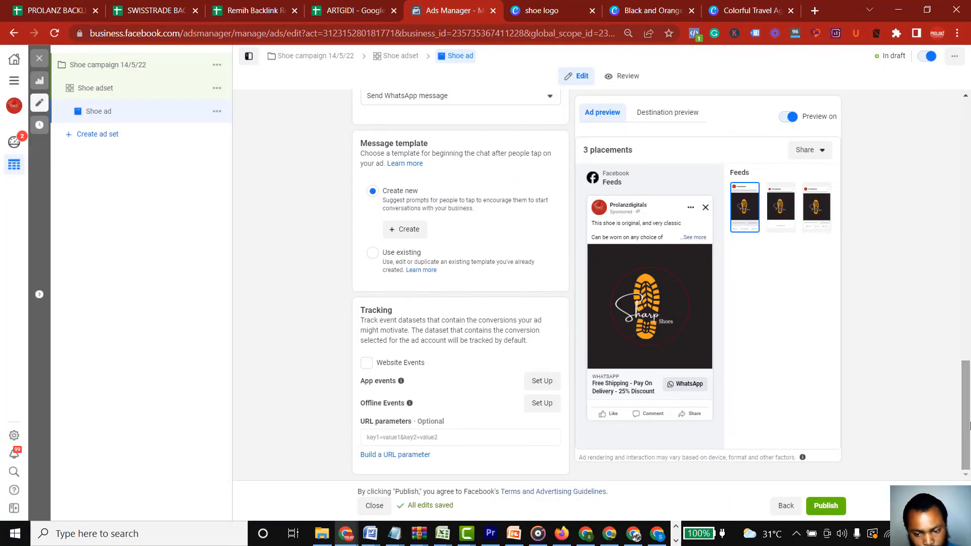
{"action": "left_click", "coordinate": [402, 238]}
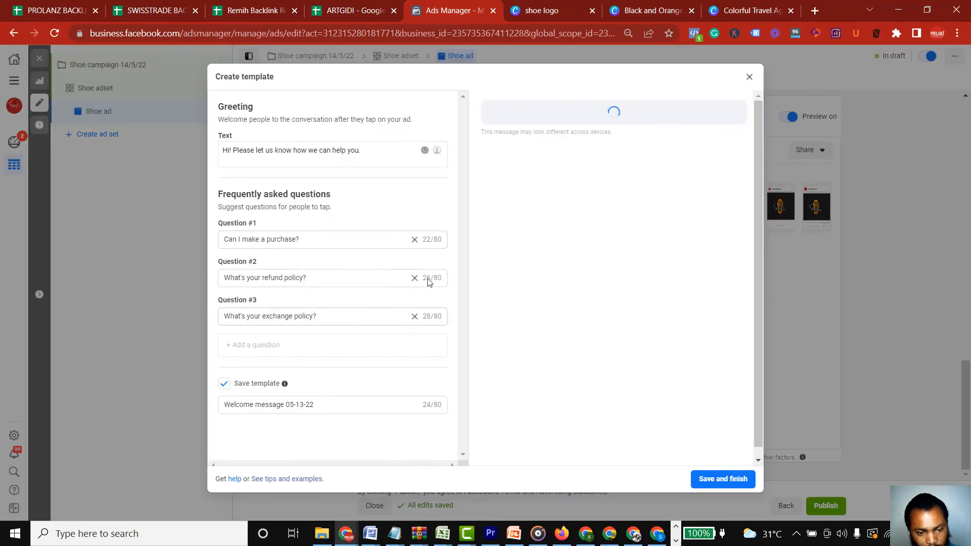
{"action": "left_click", "coordinate": [415, 242]}
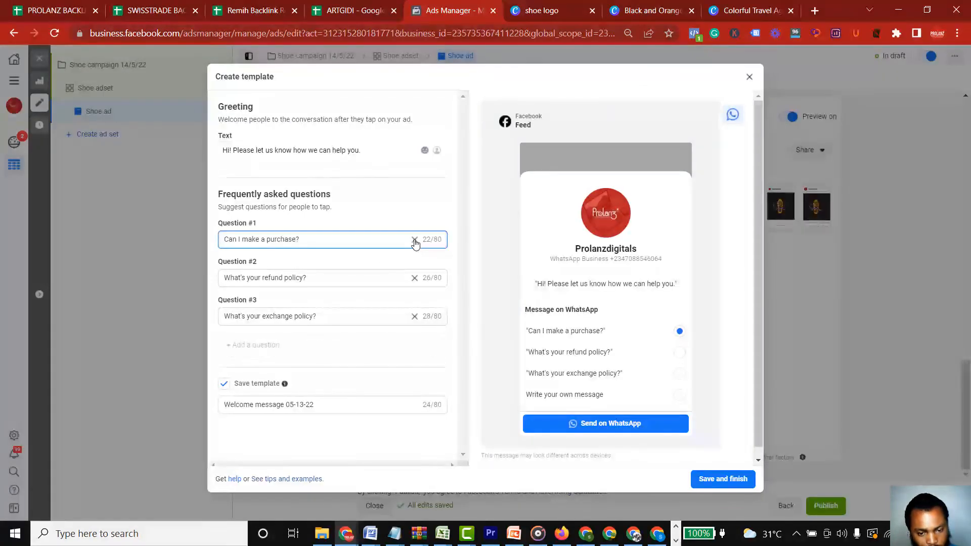
{"action": "left_click", "coordinate": [415, 279]}
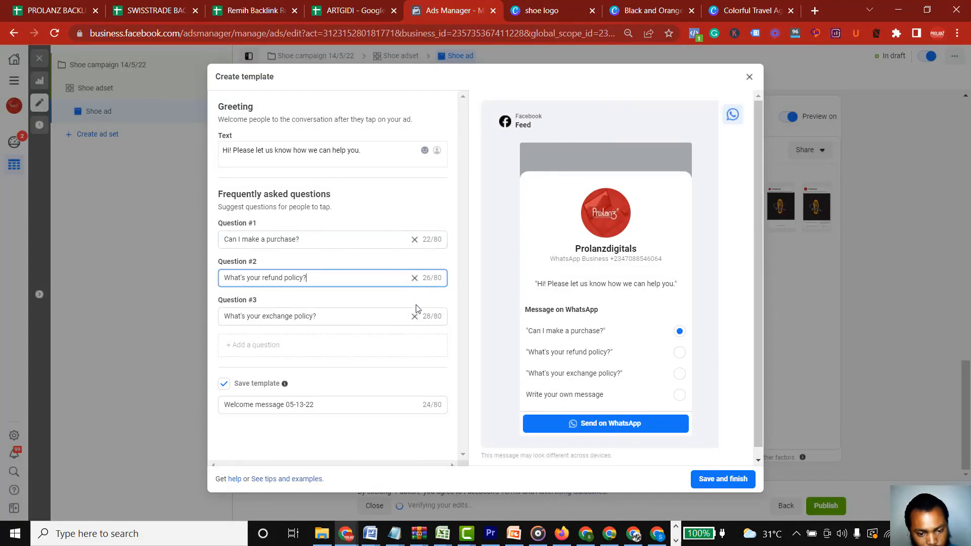
{"action": "left_click", "coordinate": [414, 317]}
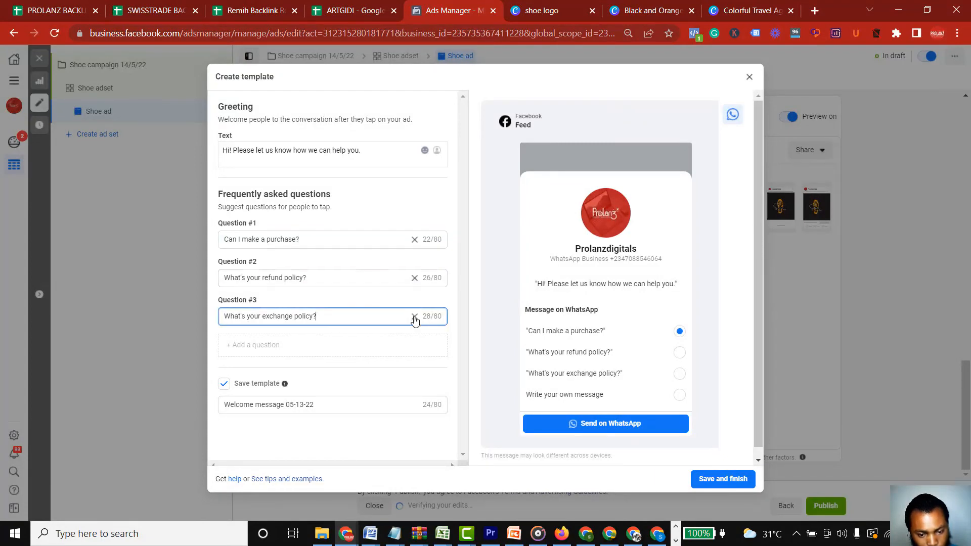
{"action": "triple_click", "coordinate": [310, 240]}
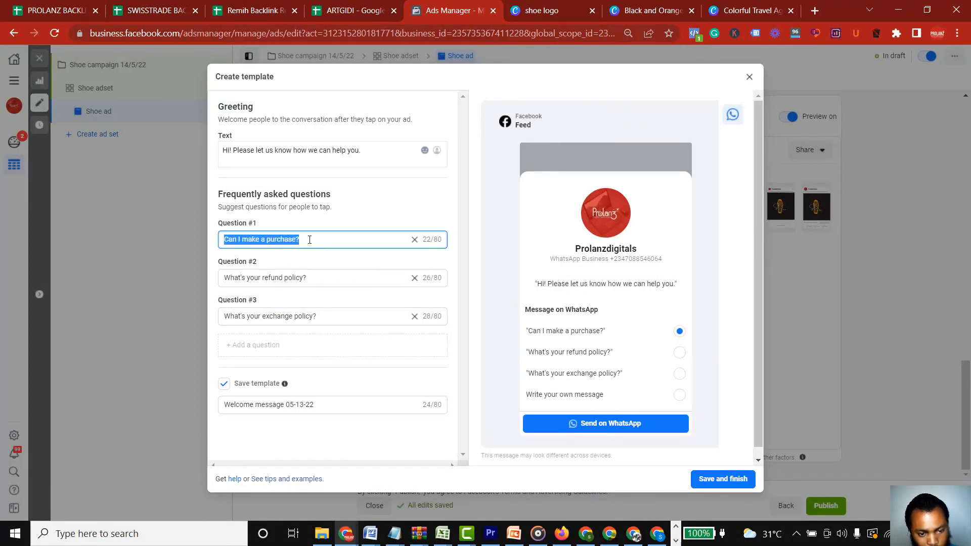
{"action": "left_click", "coordinate": [365, 199]}
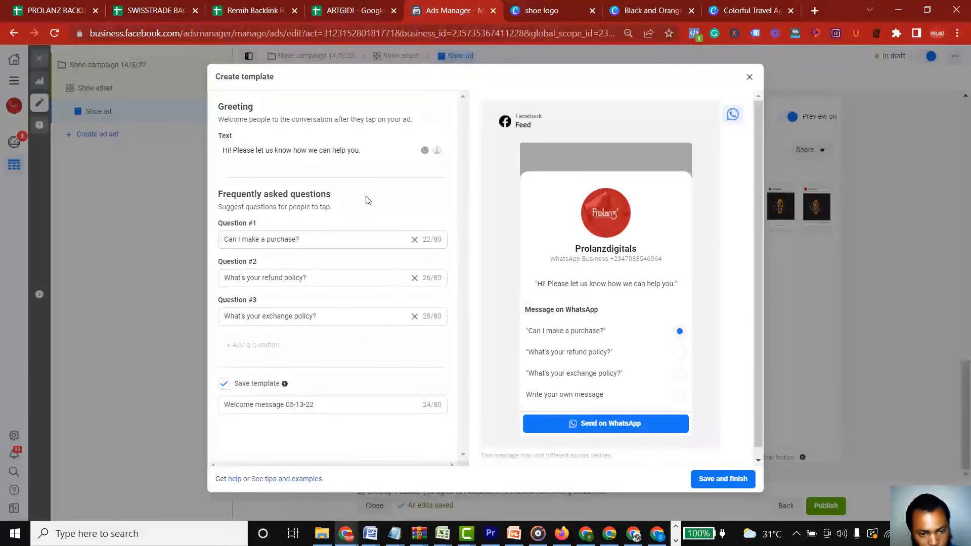
- Replace the template's default greeting with "Hello, thanks for reaching out to sharp shoes."
{"action": "triple_click", "coordinate": [359, 150]}
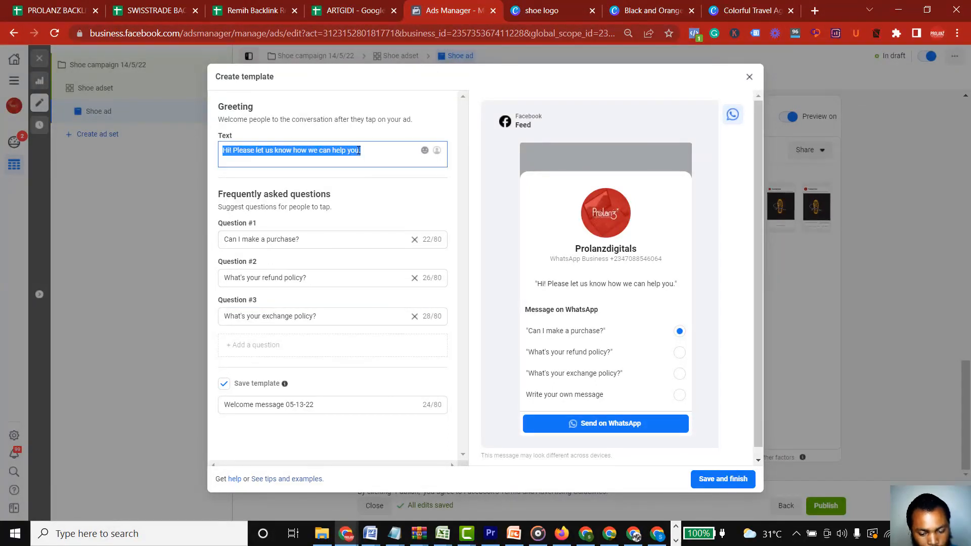
{"action": "type", "text": "H"}
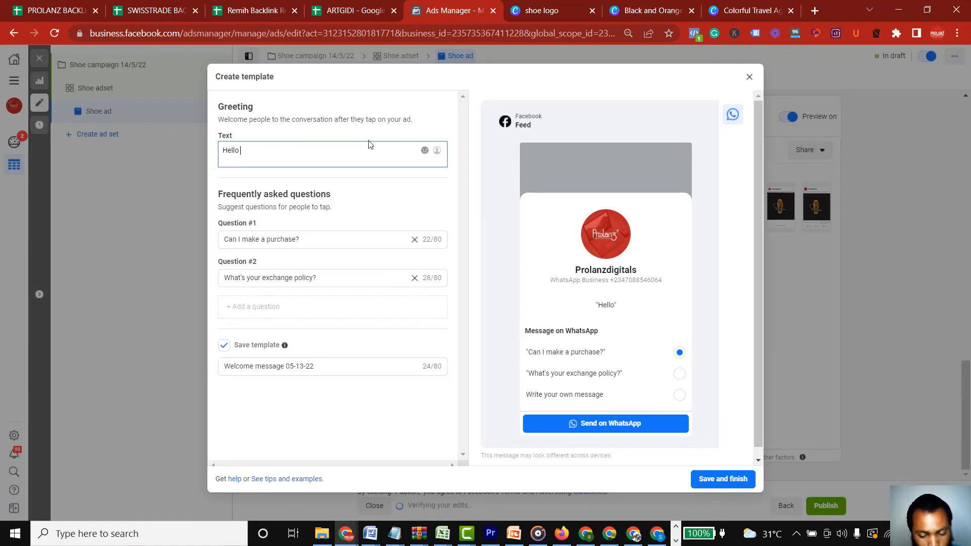
{"action": "type", "text": "ello, tha"}
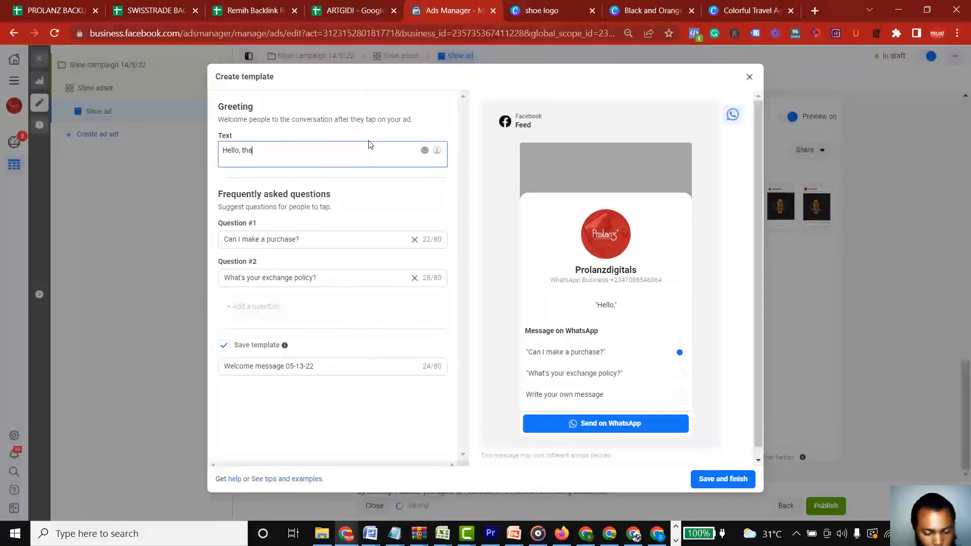
{"action": "type", "text": "nks for "}
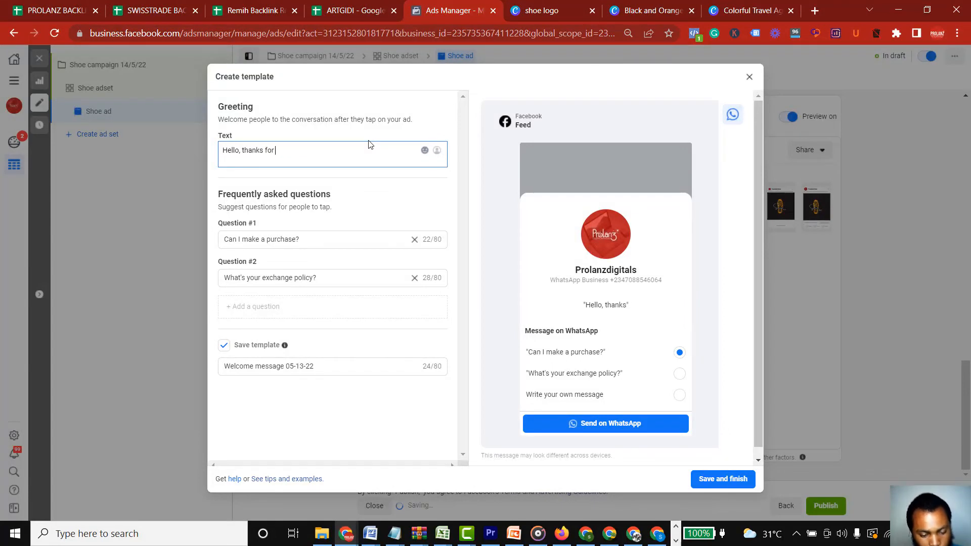
{"action": "type", "text": "reach"}
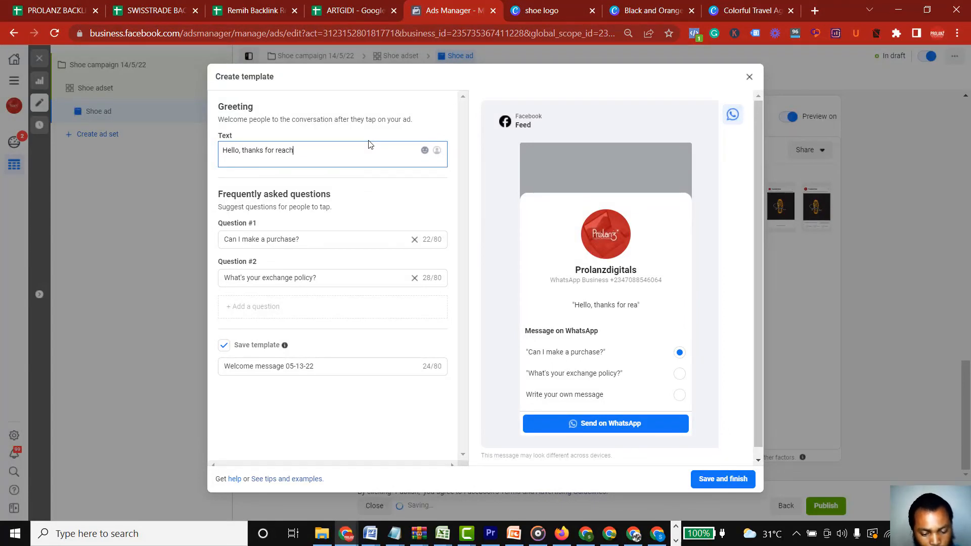
{"action": "type", "text": "ing out to"}
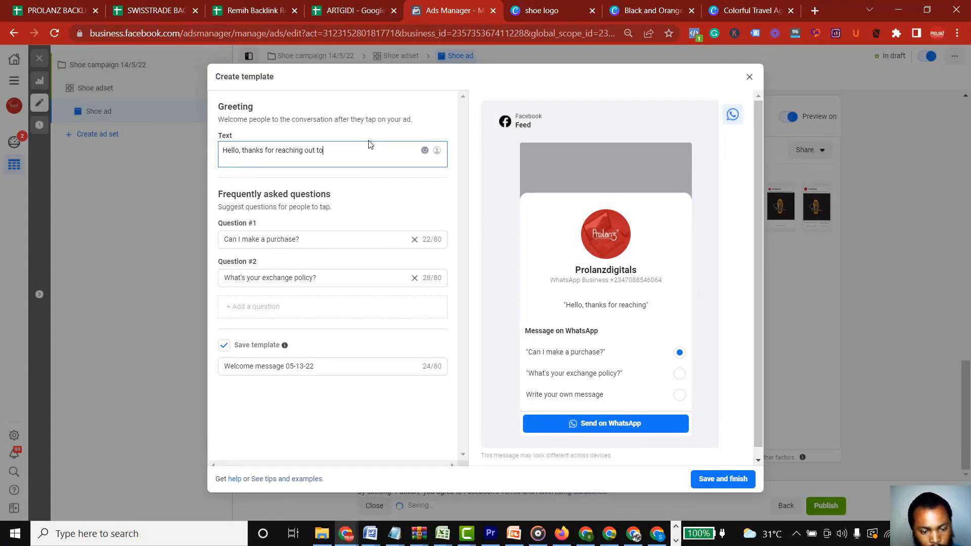
{"action": "type", "text": " sharp sh"}
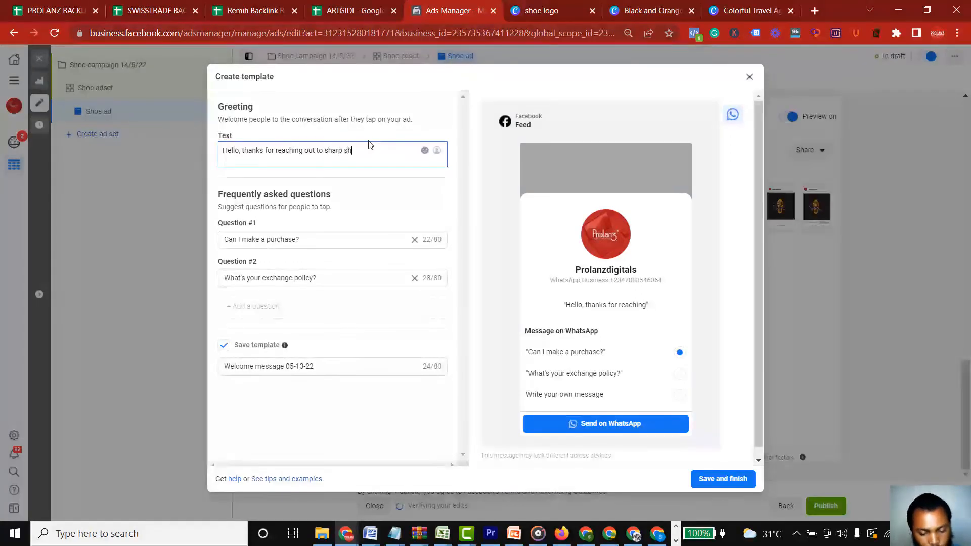
{"action": "type", "text": "oes. In"}
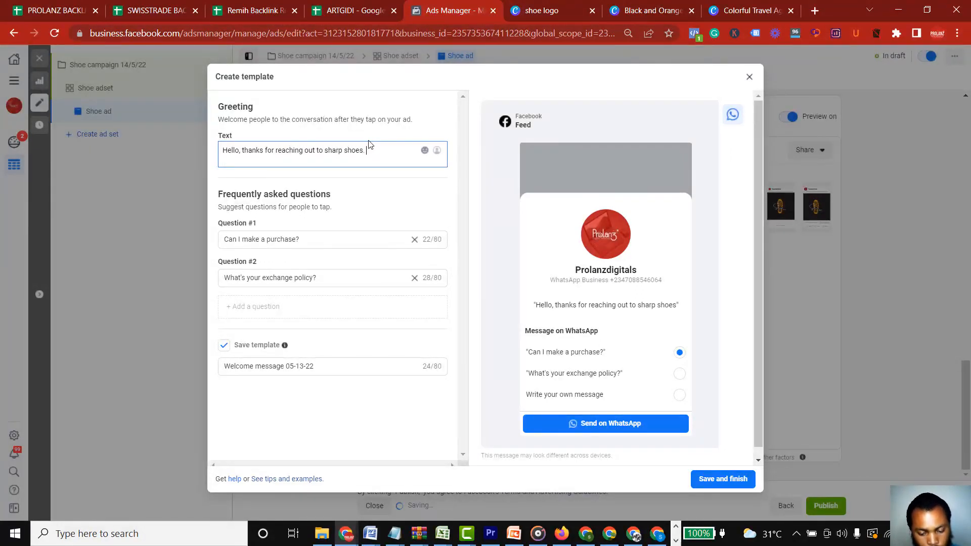
- Complete the greeting with a second sentence reading "Interested in getting the bla bla bla"
{"action": "type", "text": "te"}
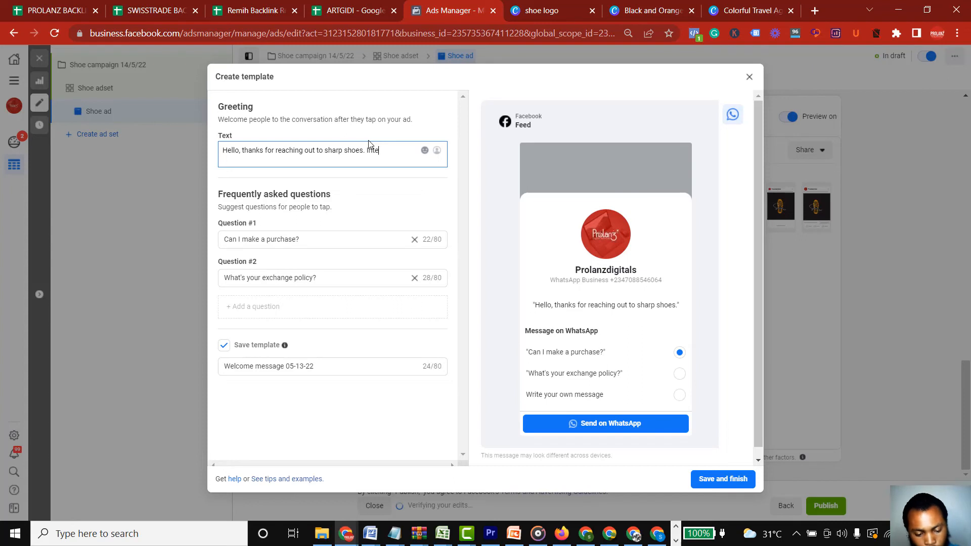
{"action": "type", "text": "rested in getting"}
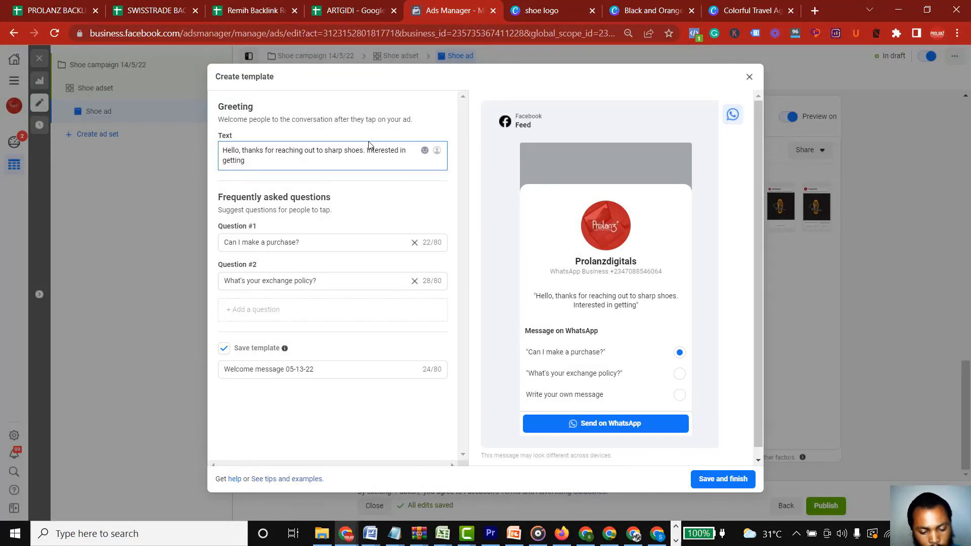
{"action": "type", "text": "our"}
{"action": "key", "text": "BackSpace"}
{"action": "key", "text": "BackSpace"}
{"action": "key", "text": "BackSpace"}
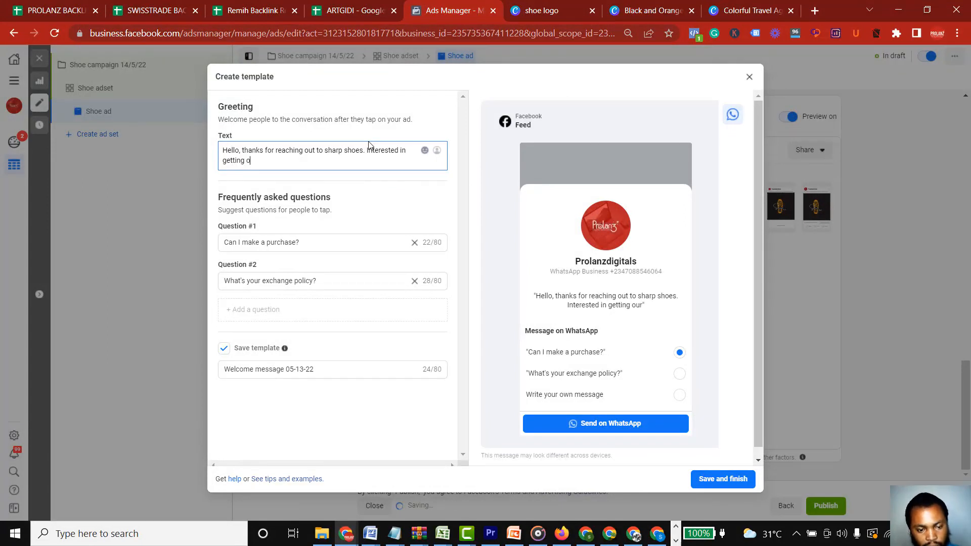
{"action": "type", "text": "the"}
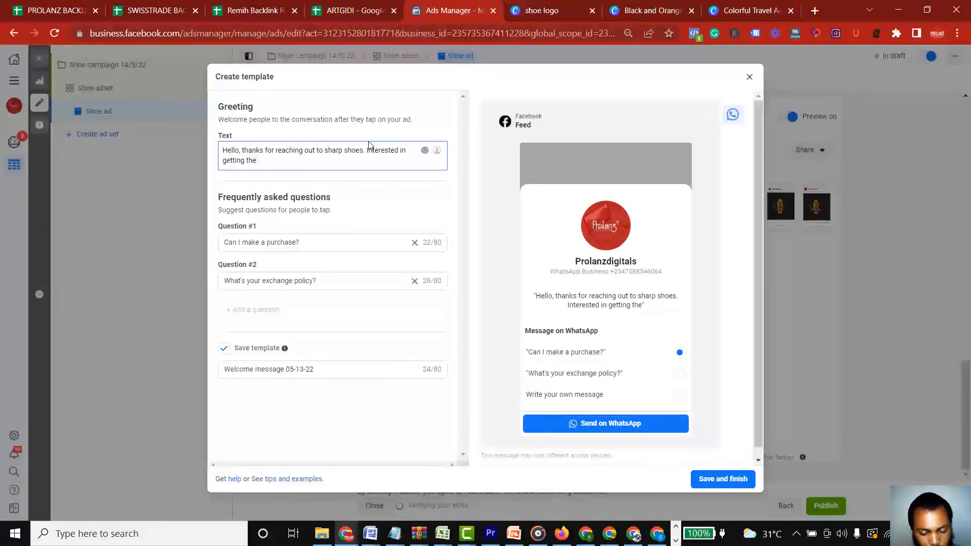
{"action": "type", "text": " bla bla "}
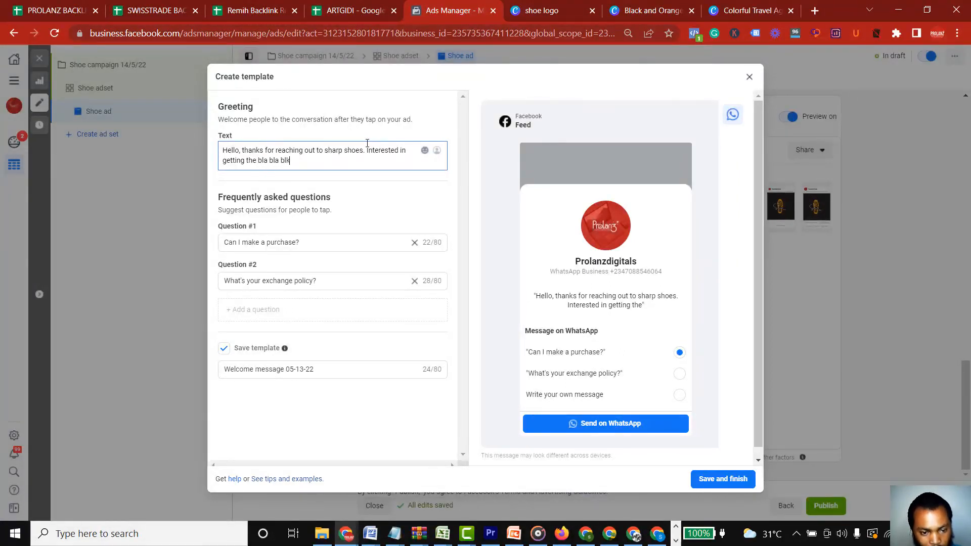
{"action": "type", "text": "blk"}
{"action": "key", "text": "BackSpace"}
{"action": "type", "text": "a"}
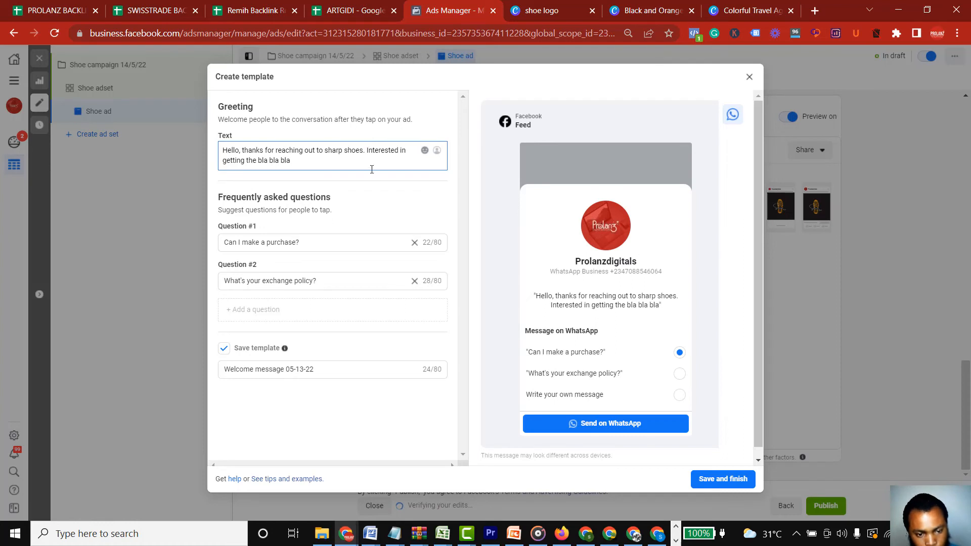
- Remove the template's purchase question and replace the exchange policy question with "Yes! Pls i want to get the shoe"
{"action": "left_click", "coordinate": [413, 242]}
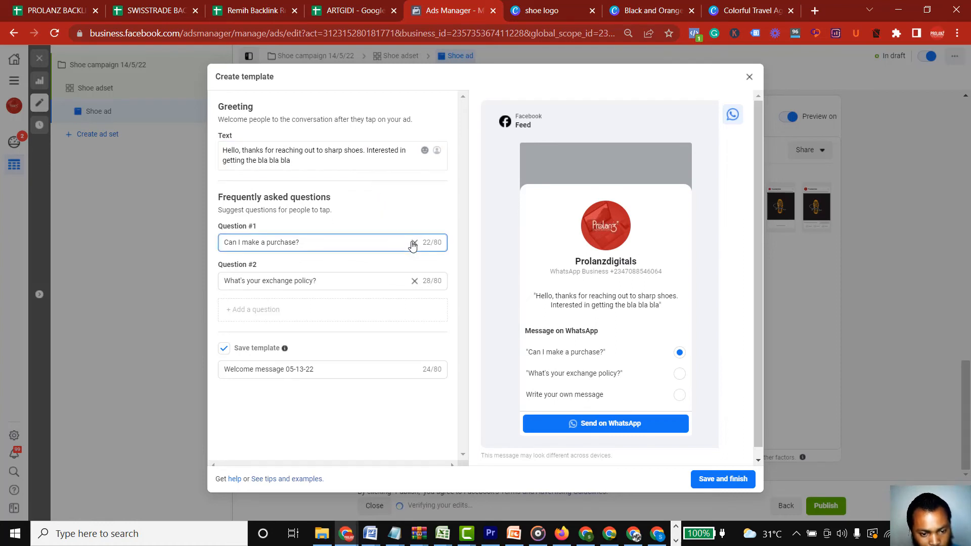
{"action": "triple_click", "coordinate": [330, 239]}
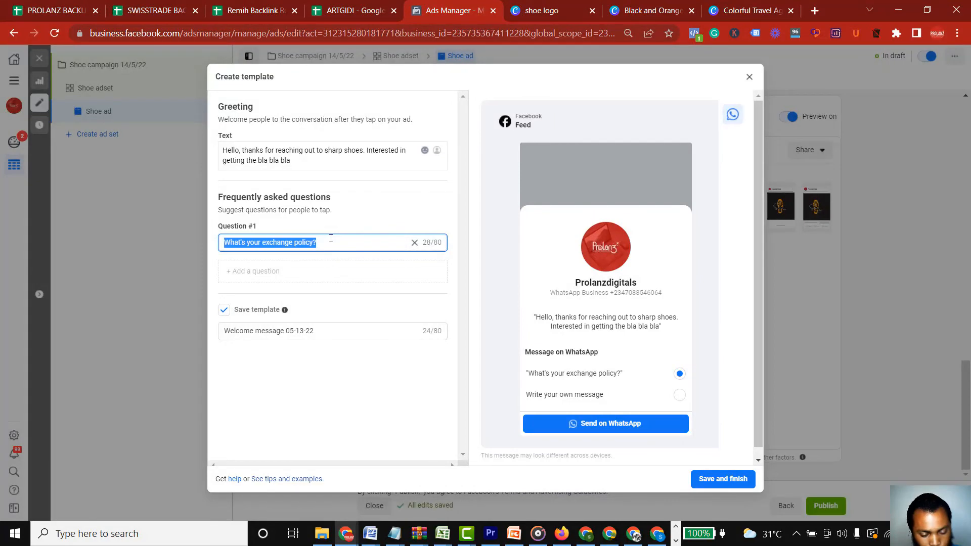
{"action": "type", "text": "Yes"}
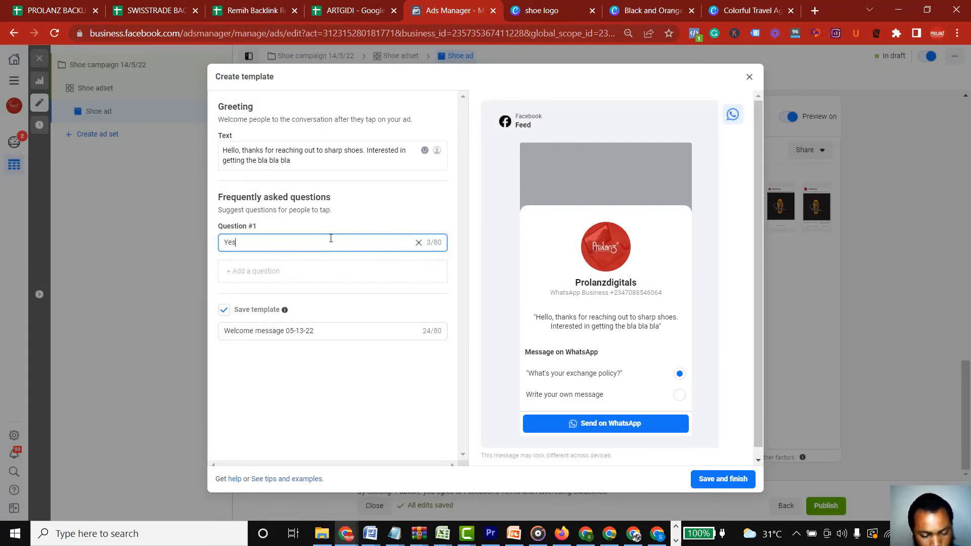
{"action": "type", "text": "! P"}
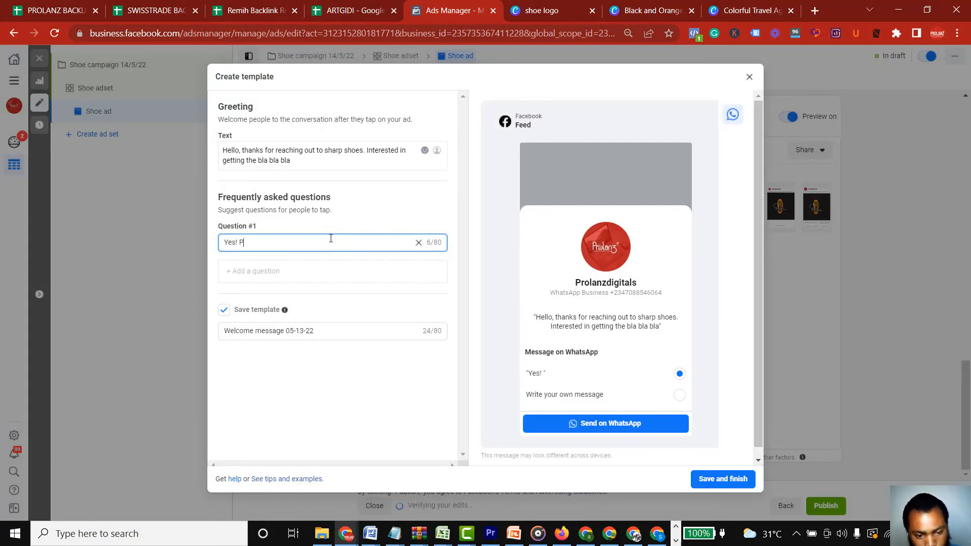
{"action": "type", "text": "ls i am"}
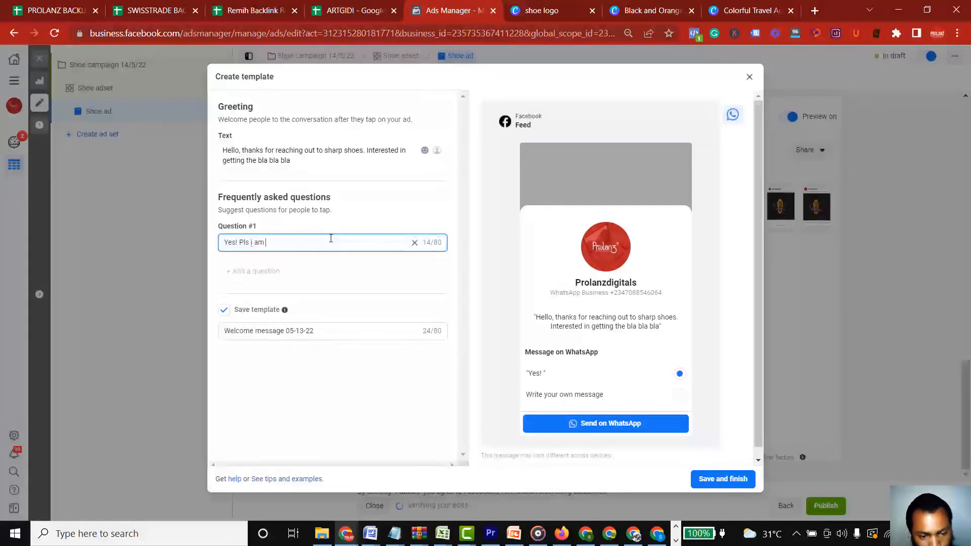
{"action": "key", "text": "BackSpace"}
{"action": "key", "text": "BackSpace"}
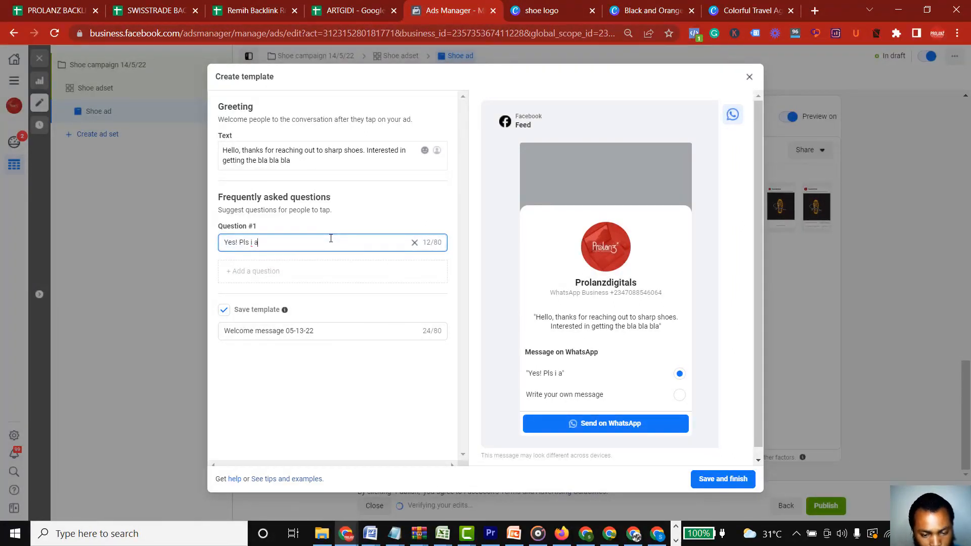
{"action": "key", "text": "BackSpace"}
{"action": "type", "text": "wan"}
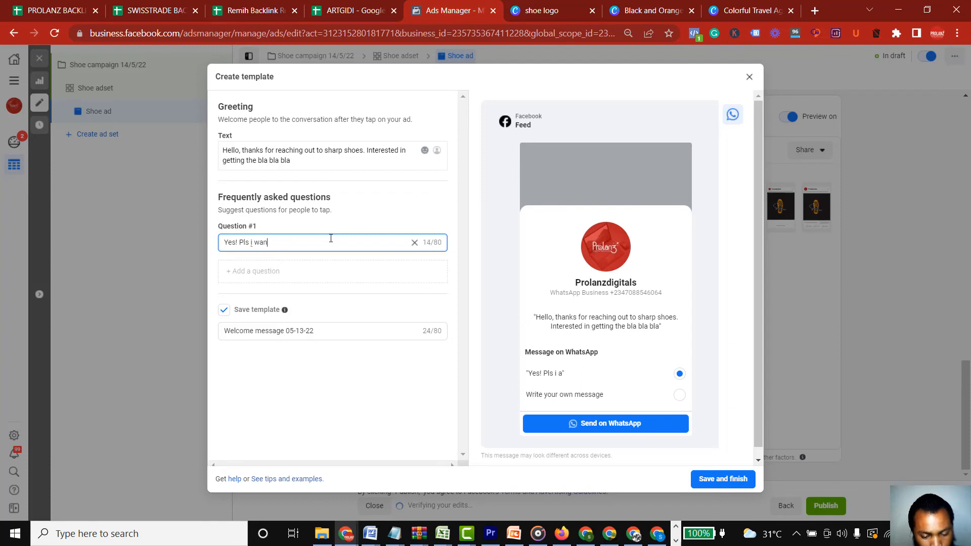
{"action": "type", "text": "t to get thi"}
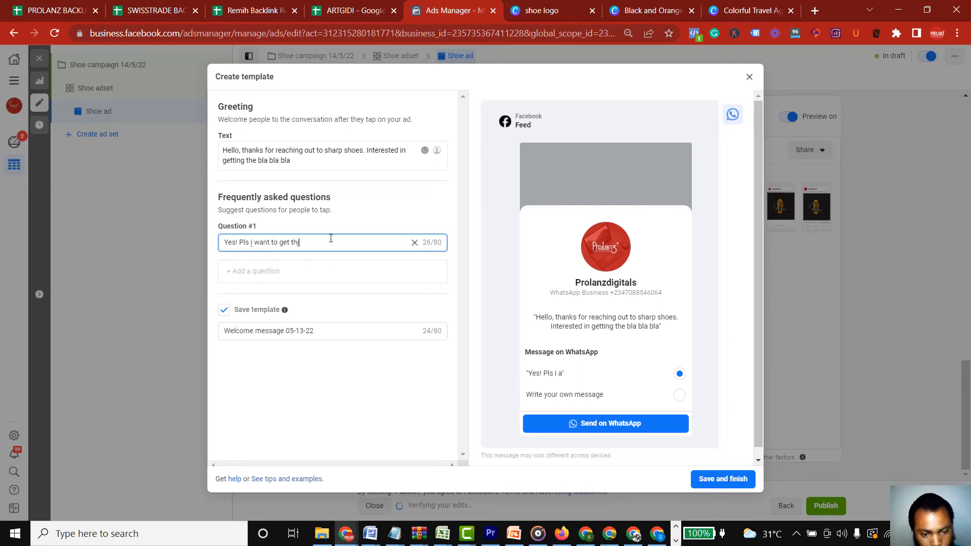
{"action": "key", "text": "BackSpace"}
{"action": "key", "text": "BackSpace"}
{"action": "type", "text": "e sahoe"}
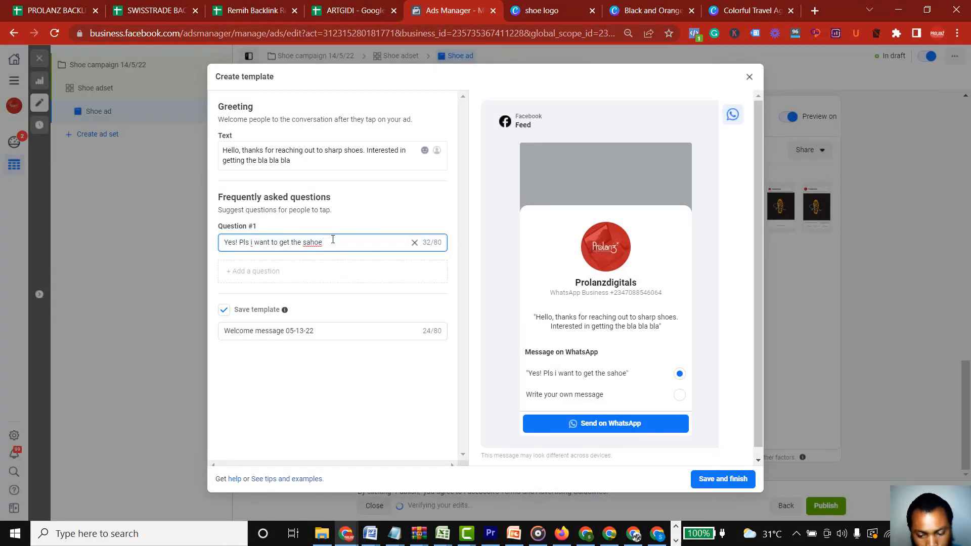
{"action": "key", "text": "BackSpace"}
{"action": "key", "text": "BackSpace"}
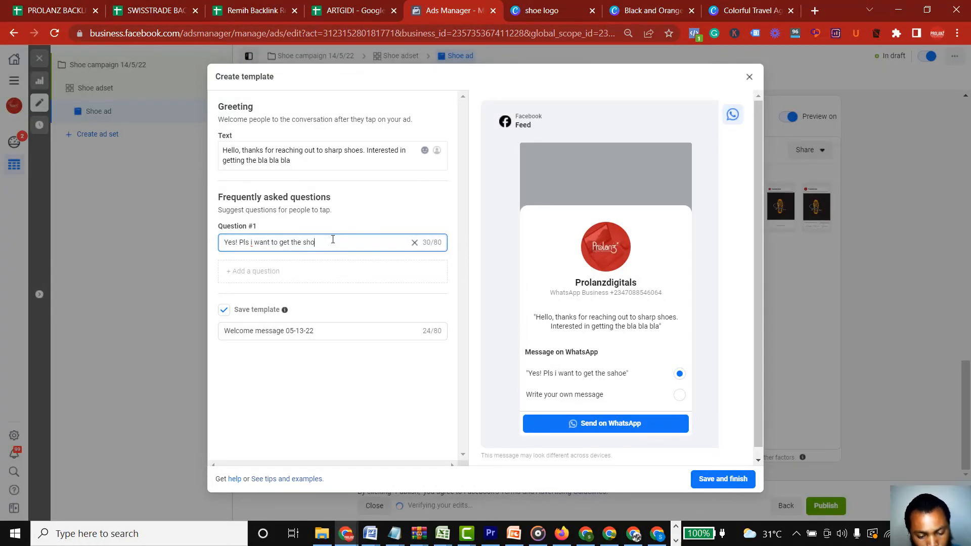
- Extend the first question with ", how do i place order" after "shoe"
{"action": "type", "text": ", how do"}
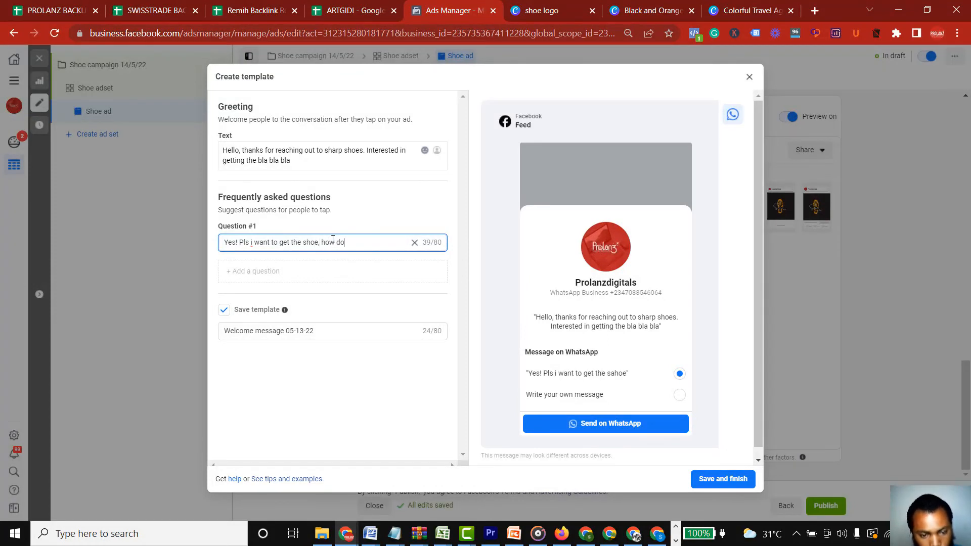
{"action": "type", "text": " u"}
{"action": "key", "text": "BackSpace"}
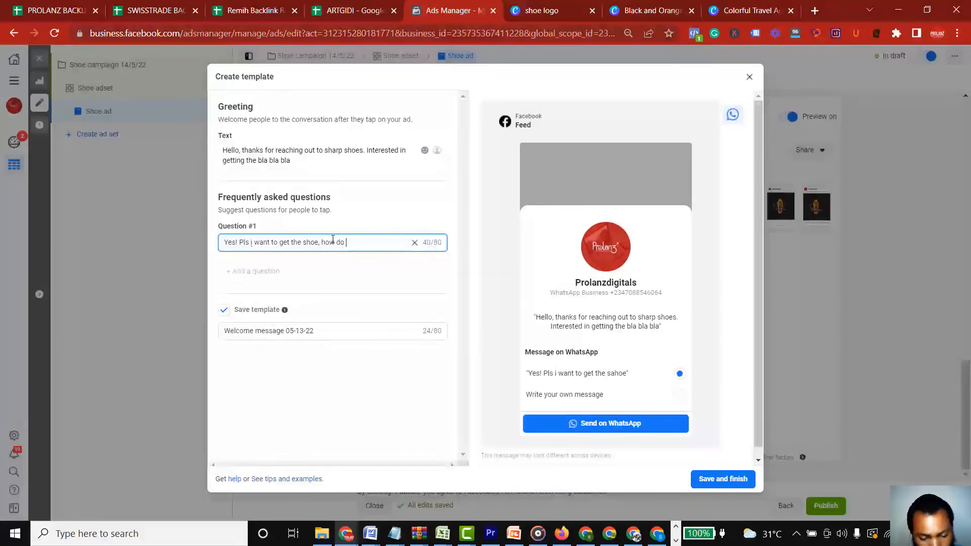
{"action": "type", "text": "i place order"}
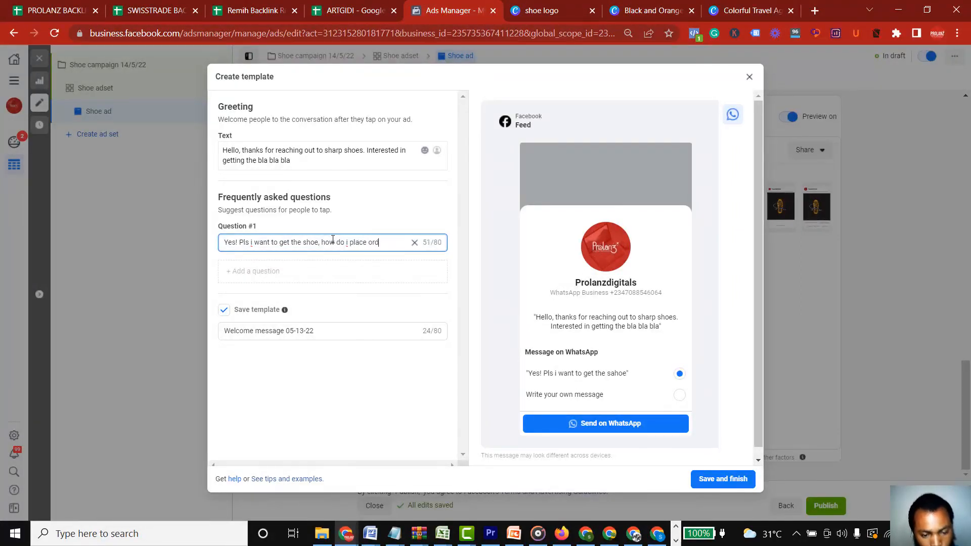
- Add a second question with the same text as the first one and save the message template
{"action": "left_click", "coordinate": [269, 276]}
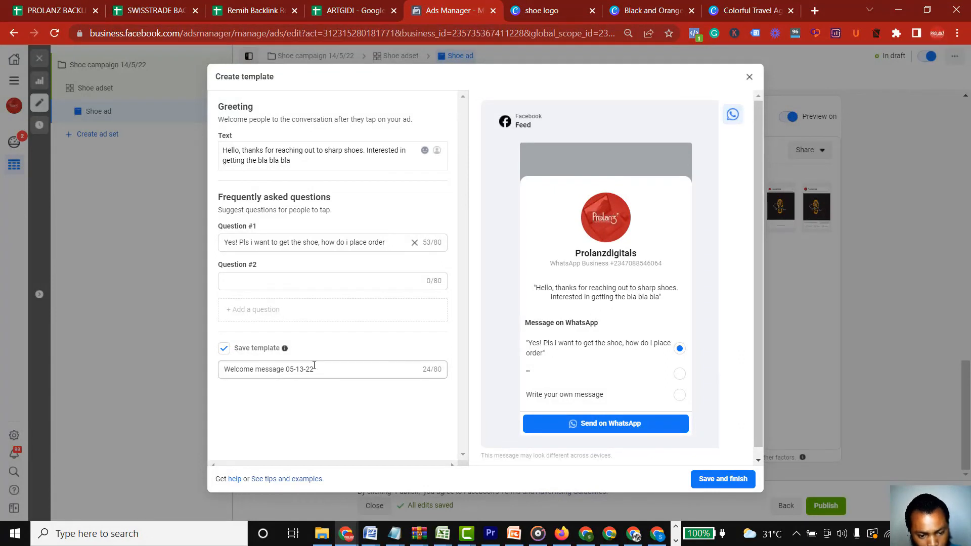
{"action": "left_click", "coordinate": [703, 484]}
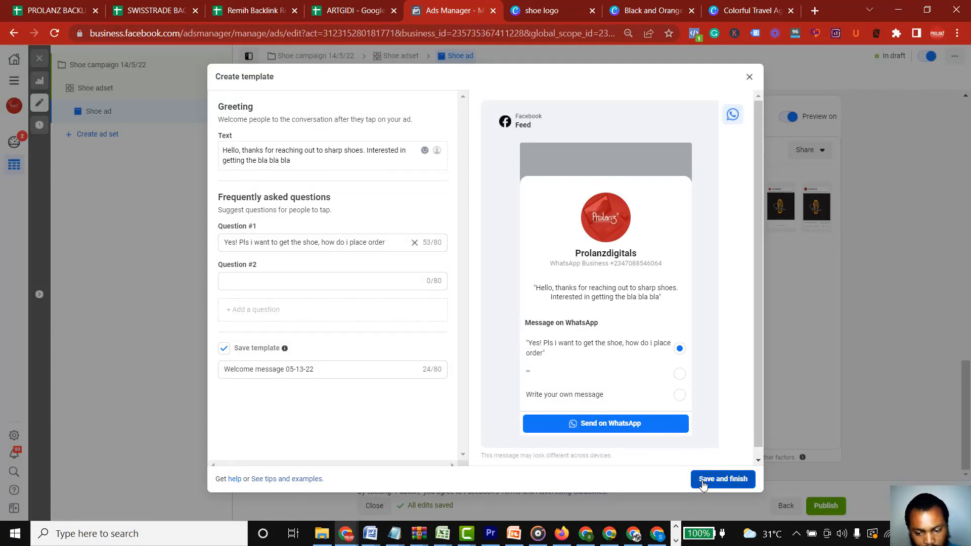
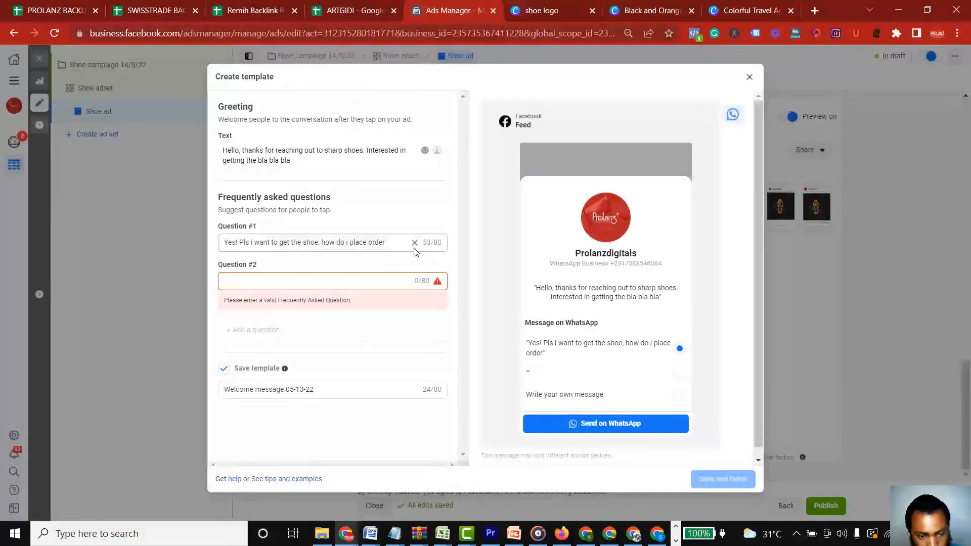
{"action": "triple_click", "coordinate": [352, 242]}
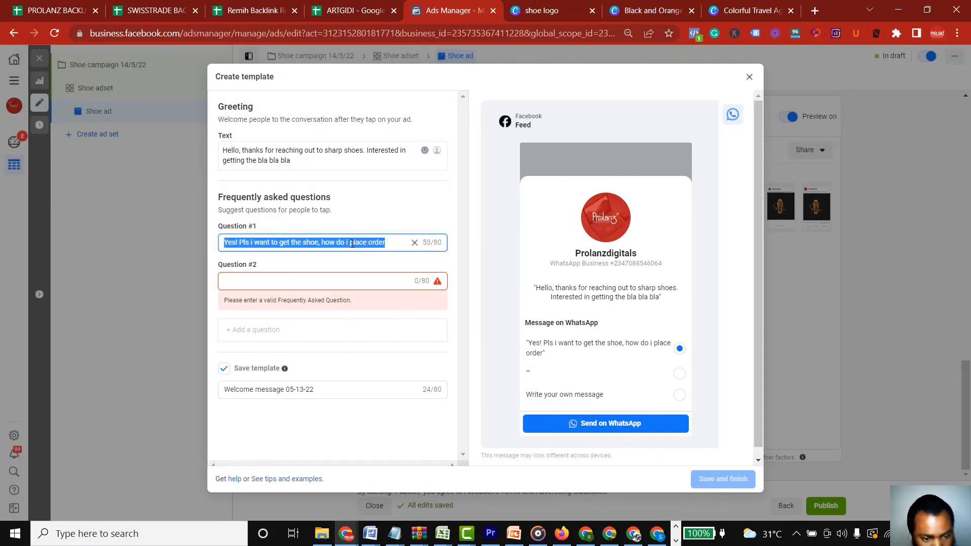
{"action": "key", "text": "ctrl+c"}
{"action": "left_click", "coordinate": [329, 281]}
{"action": "key", "text": "ctrl+v"}
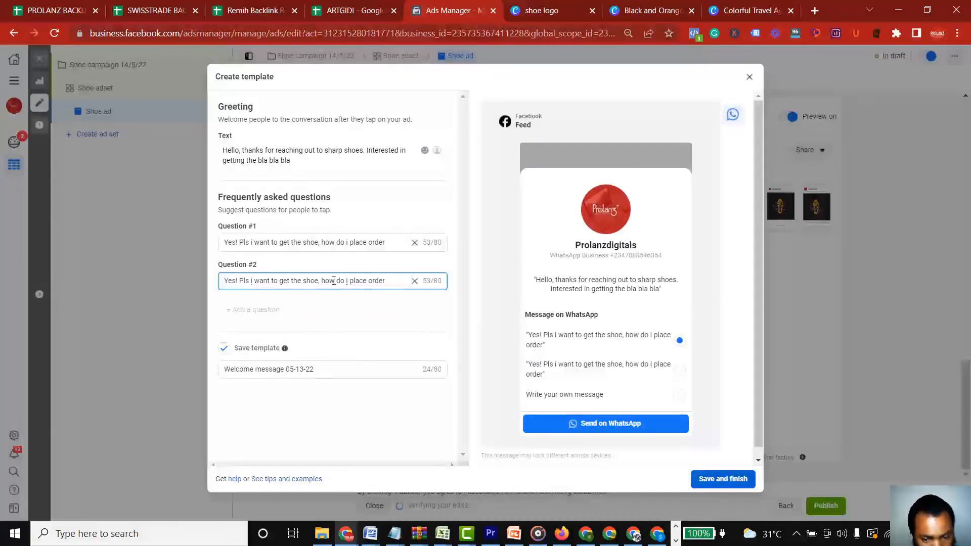
{"action": "left_click", "coordinate": [736, 480]}
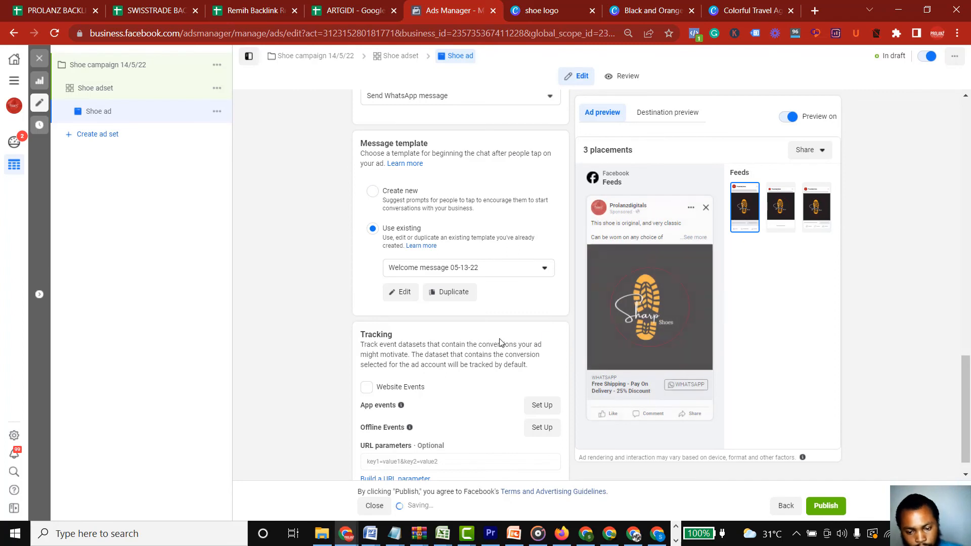
- Publish the shoe campaign, check the details of the publishing error and close them
{"action": "scroll", "coordinate": [968, 473], "scroll_direction": "down", "scroll_amount": 1}
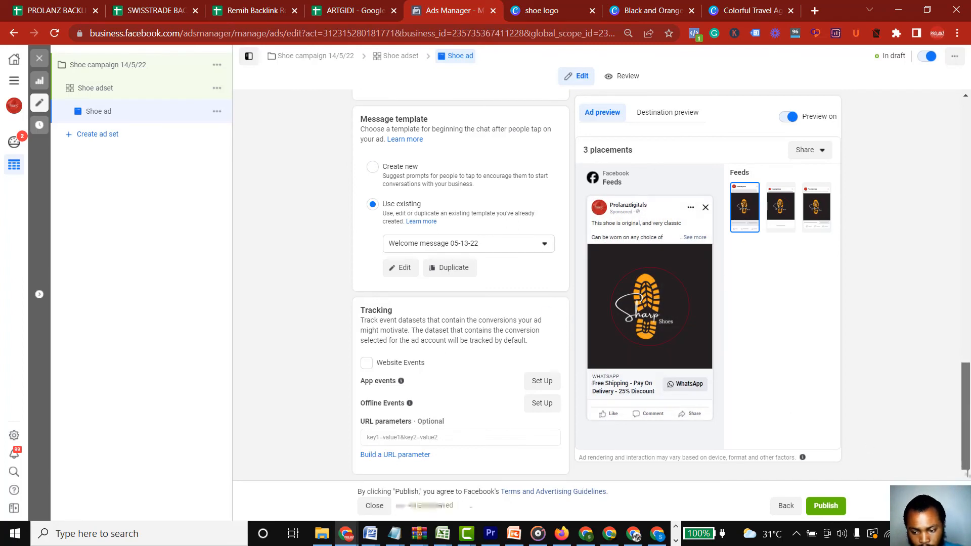
{"action": "left_click", "coordinate": [825, 507]}
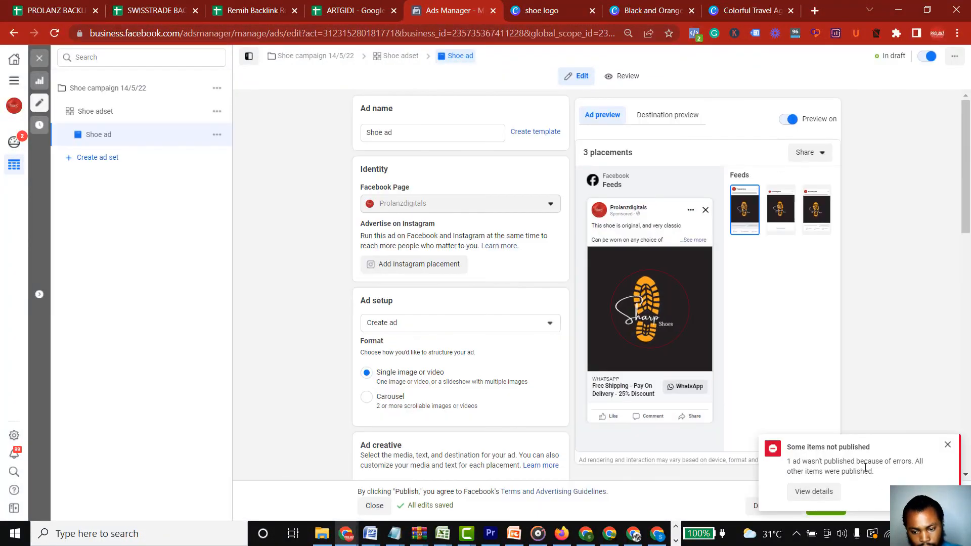
{"action": "left_click", "coordinate": [813, 491]}
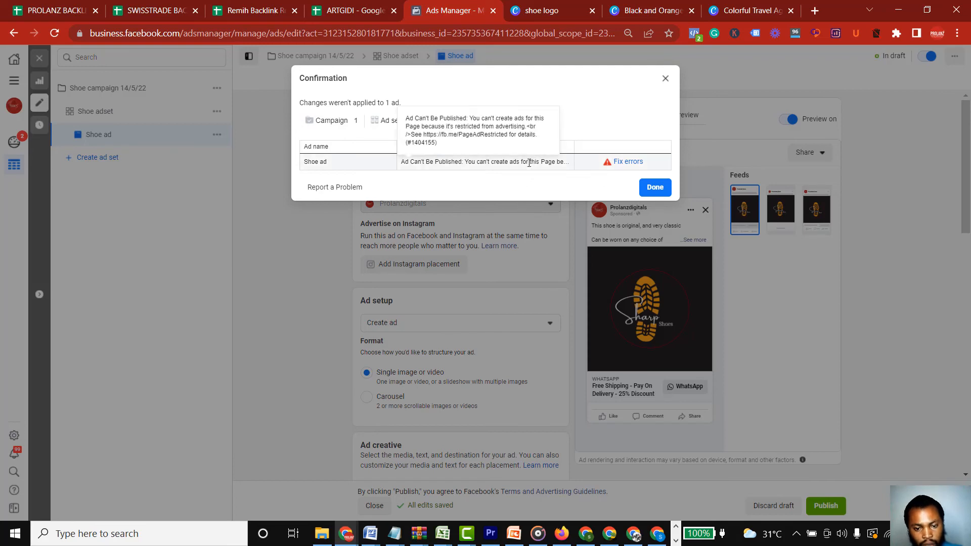
{"action": "left_click", "coordinate": [666, 79]}
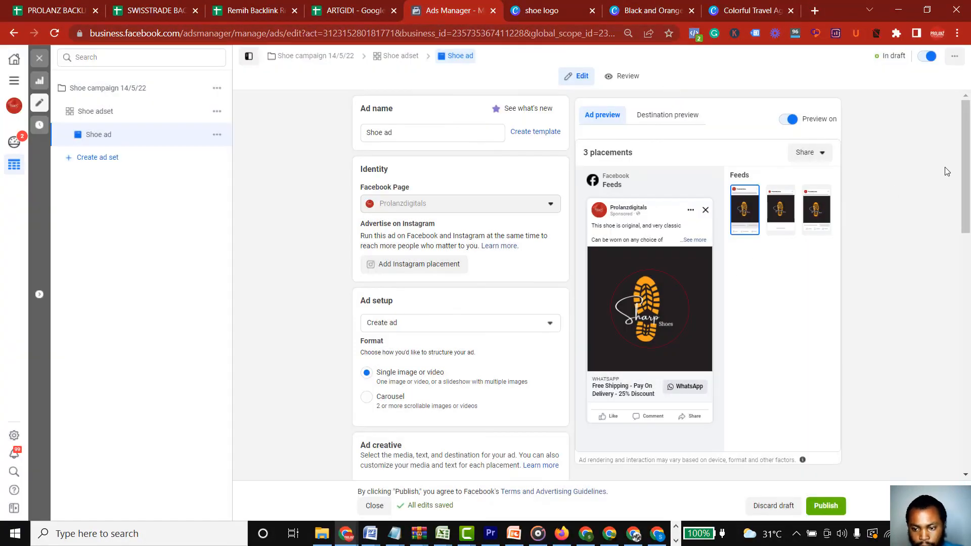
- Open the Shoe adset and examine the Facebook Page and WhatsApp accounts set in it
{"action": "left_click_drag", "start_coordinate": [968, 172], "coordinate": [967, 418]}
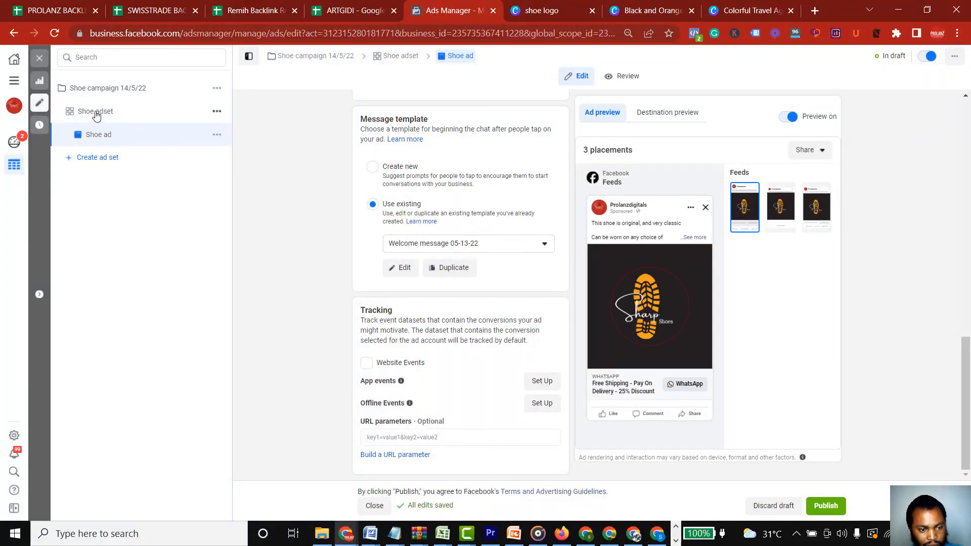
{"action": "left_click", "coordinate": [96, 116]}
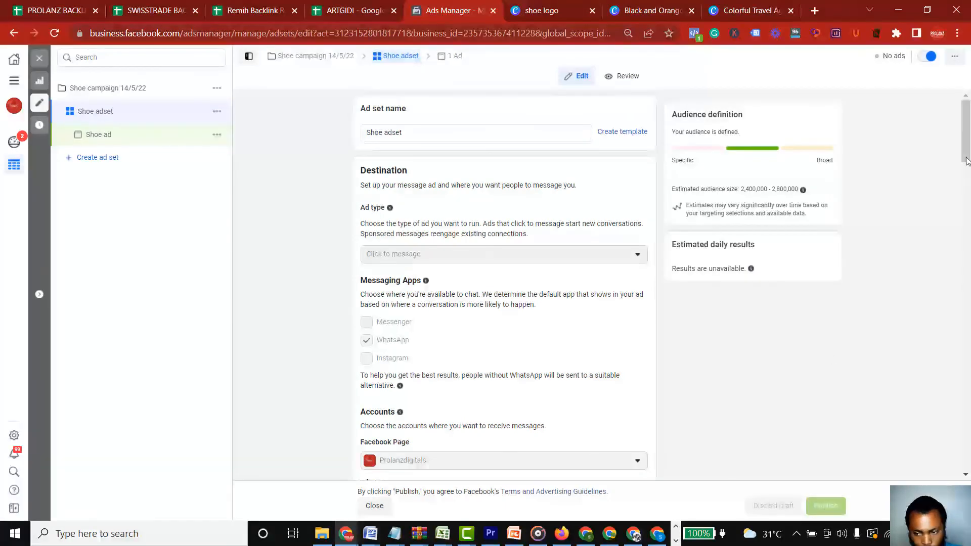
{"action": "left_click_drag", "start_coordinate": [966, 156], "coordinate": [968, 182]}
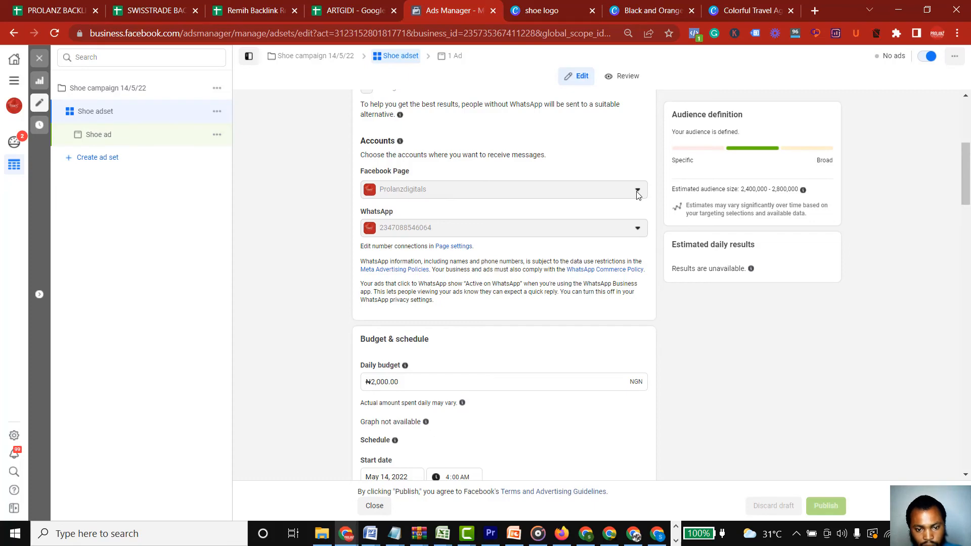
{"action": "mouse_move", "coordinate": [966, 182]}
{"action": "left_mouse_down"}
{"action": "mouse_move", "coordinate": [969, 143]}
{"action": "mouse_move", "coordinate": [968, 180]}
{"action": "left_mouse_up"}
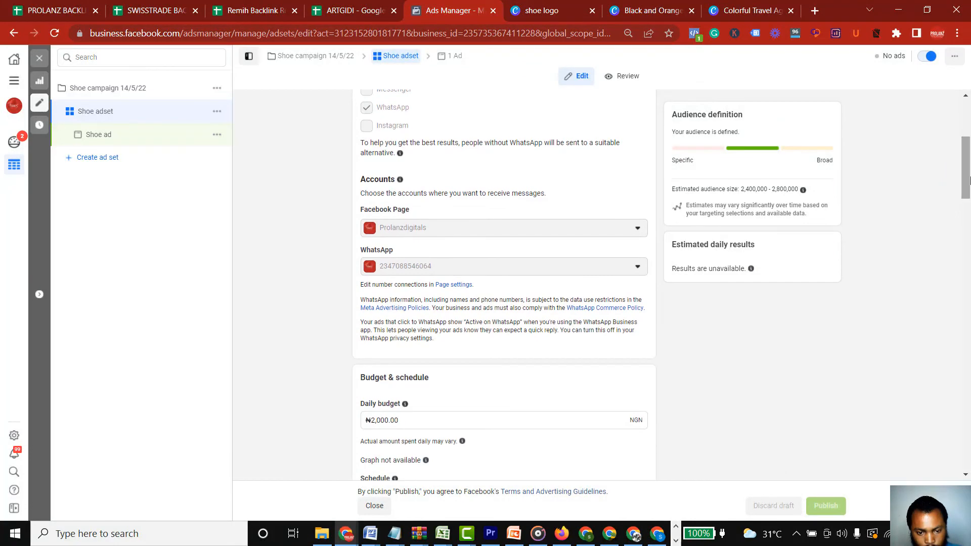
{"action": "left_click", "coordinate": [579, 230]}
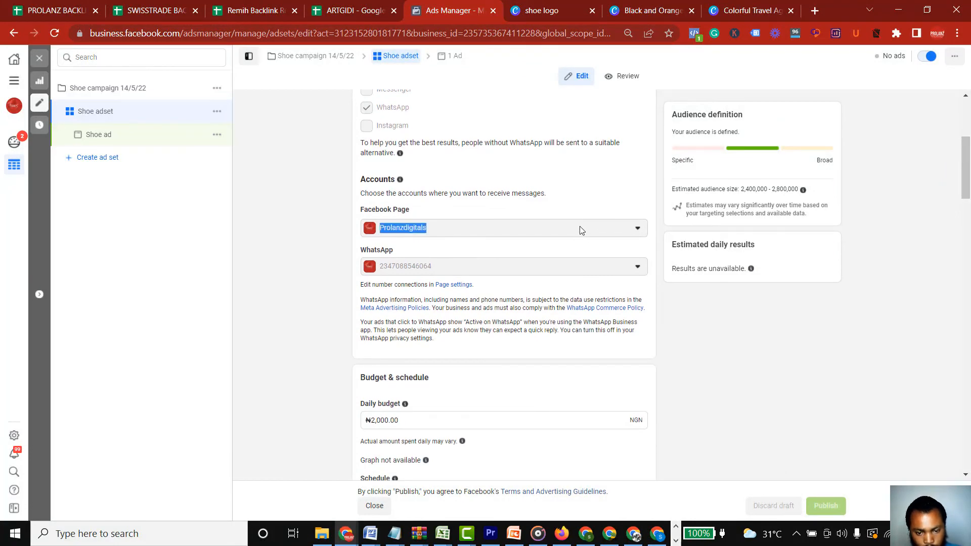
{"action": "left_click", "coordinate": [580, 230]}
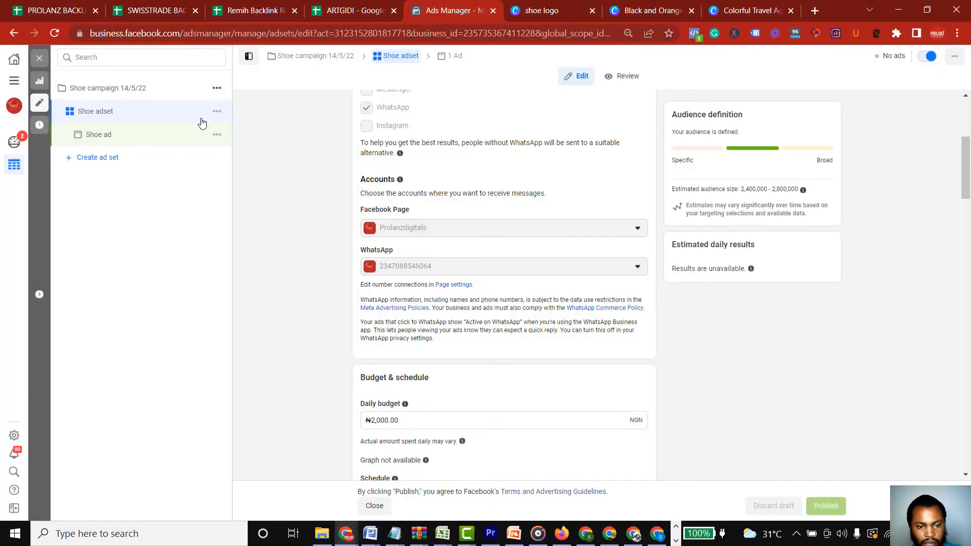
- Return to the Shoe ad and review its settings, from identity down to message template and tracking
{"action": "left_click", "coordinate": [445, 62]}
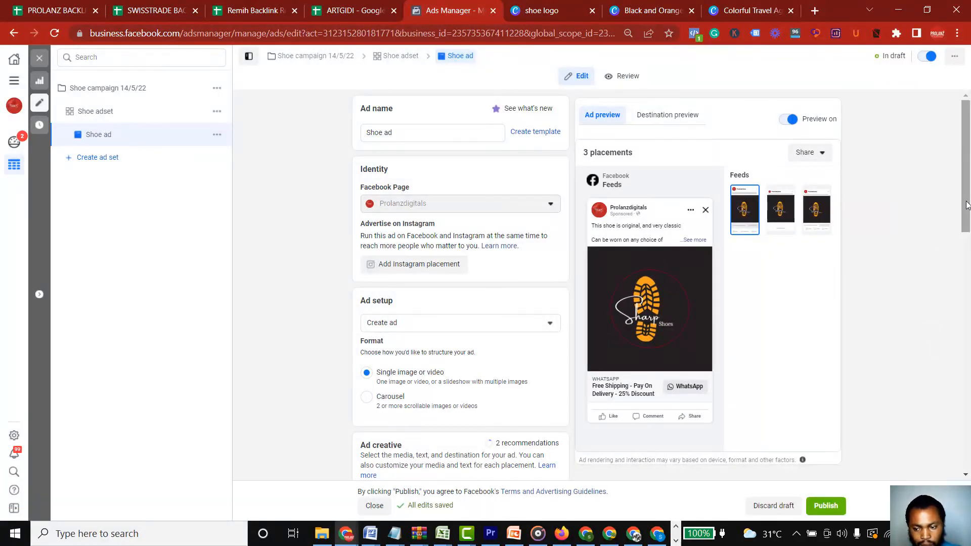
{"action": "scroll", "coordinate": [903, 345], "scroll_direction": "down", "scroll_amount": 7}
{"action": "scroll", "coordinate": [460, 283], "scroll_direction": "down", "scroll_amount": 6}
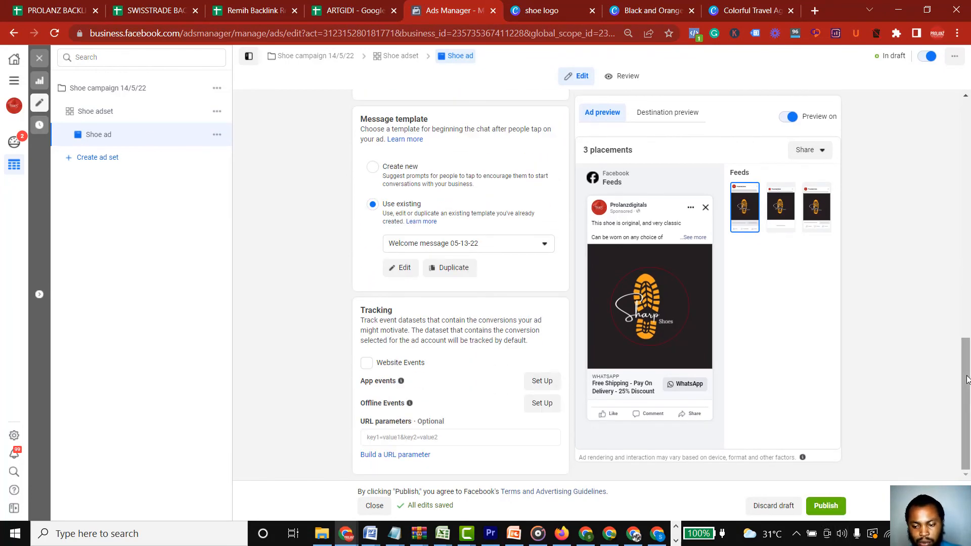
{"action": "left_click_drag", "start_coordinate": [965, 391], "coordinate": [968, 120]}
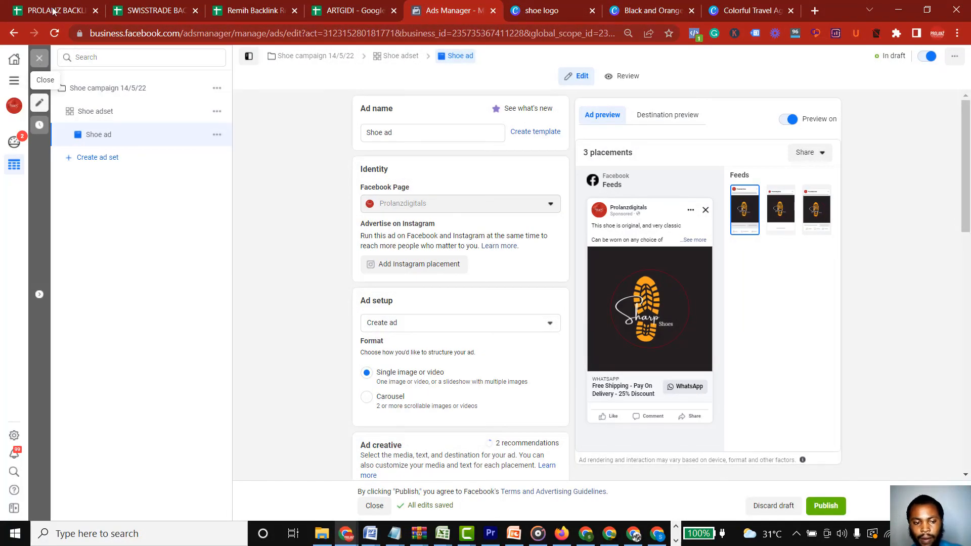
{"action": "left_click", "coordinate": [40, 60]}
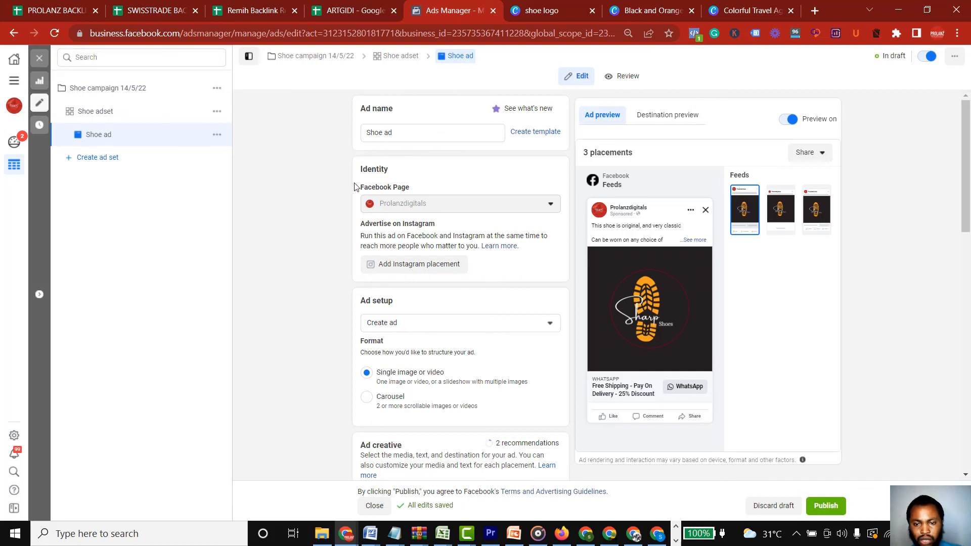
- Search Google for "facebook ads policy" in a new browser tab and open Facebook's Advertising Policies page at its overview
{"action": "left_click", "coordinate": [814, 11]}
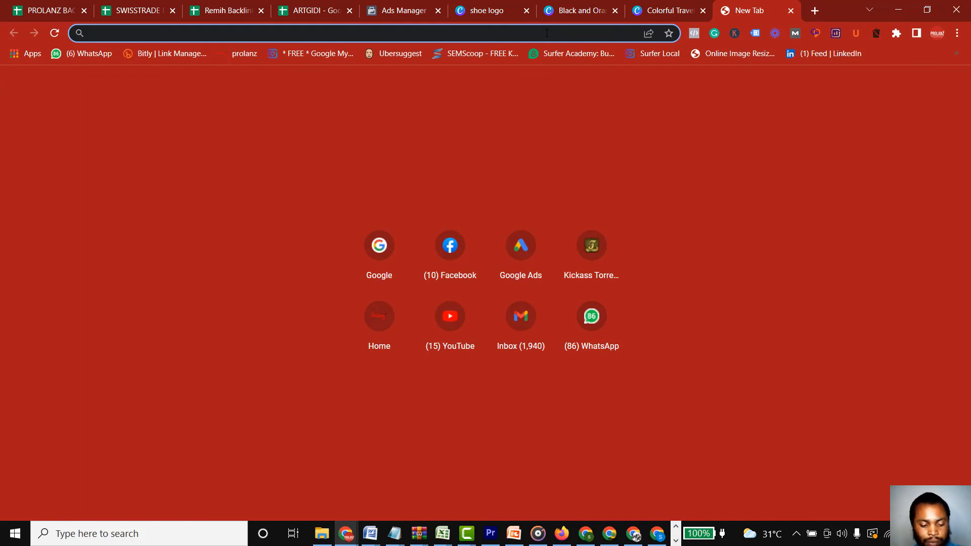
{"action": "type", "text": "face"}
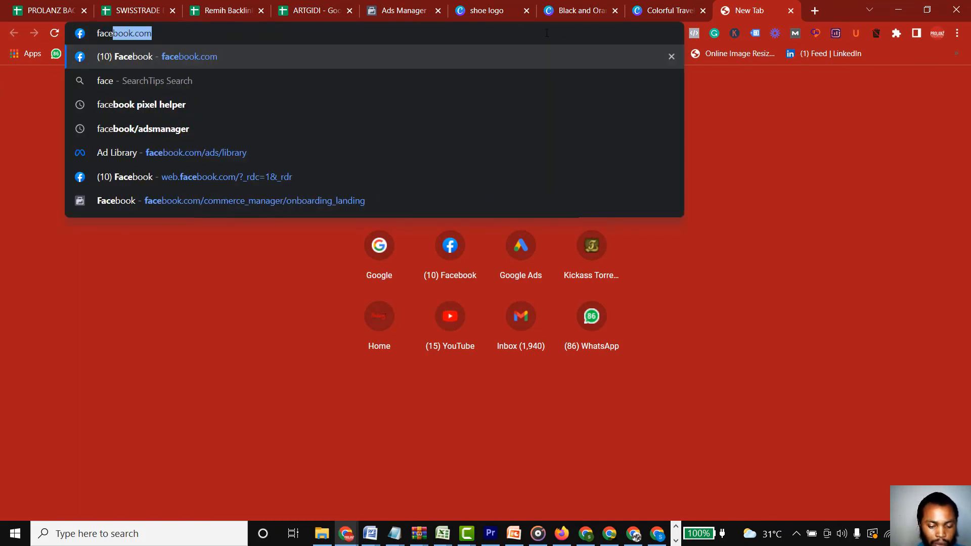
{"action": "type", "text": "book ad"}
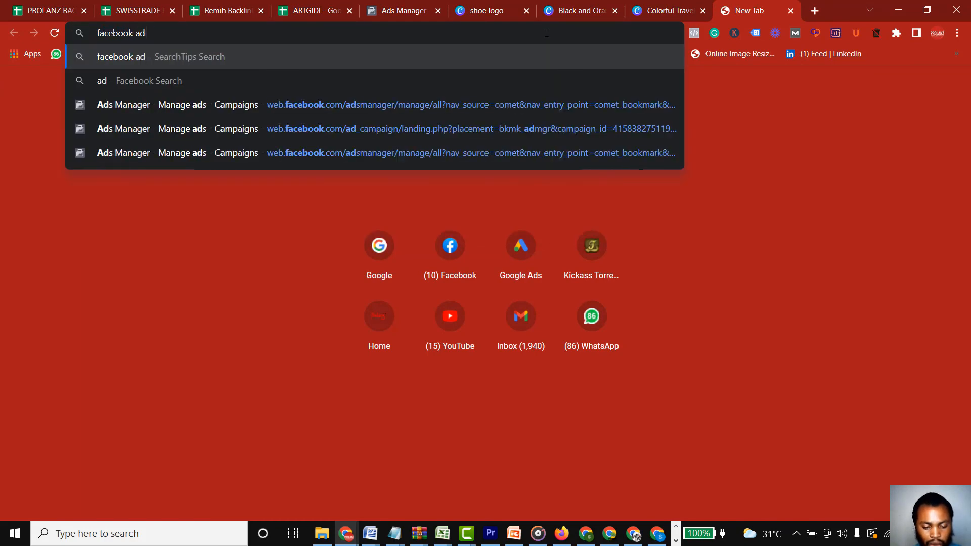
{"action": "type", "text": "s policy"}
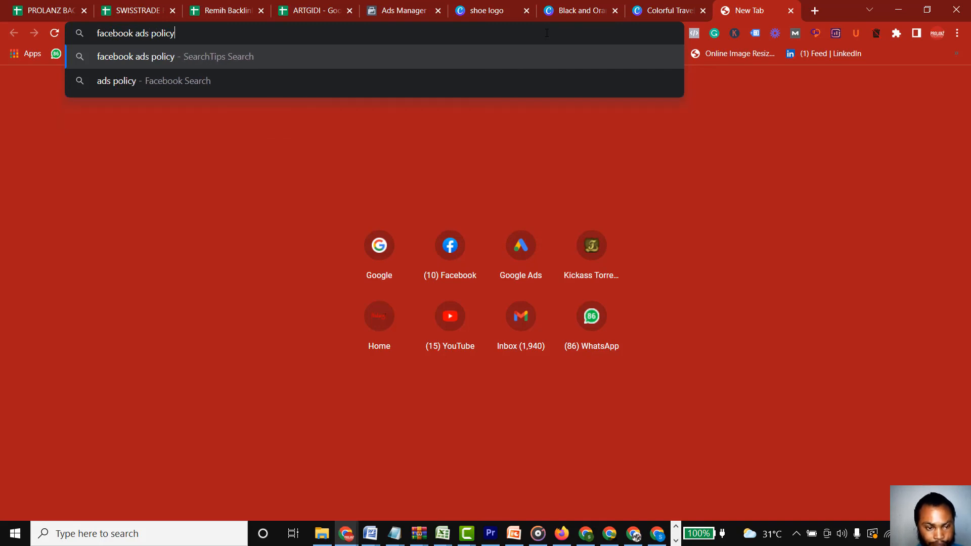
{"action": "key", "text": "Return"}
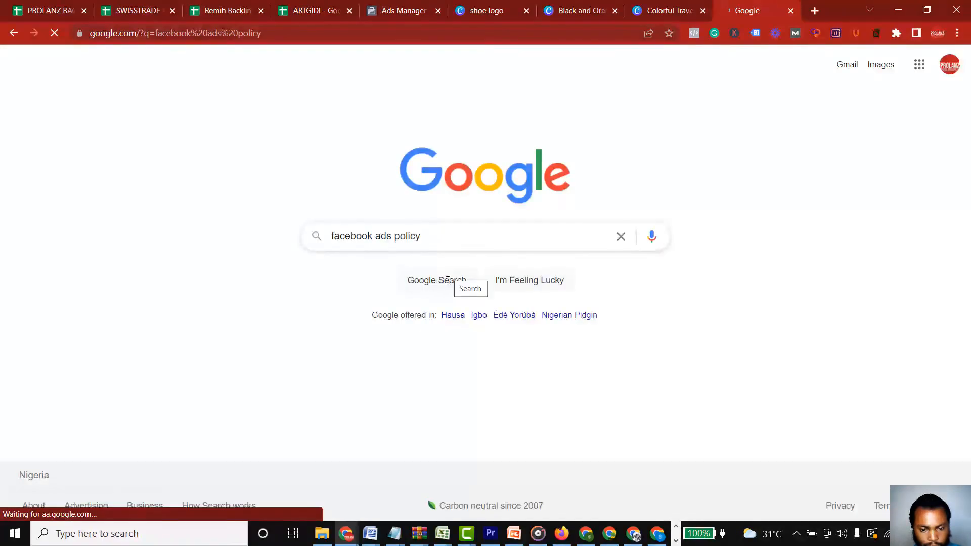
{"action": "left_click", "coordinate": [445, 281]}
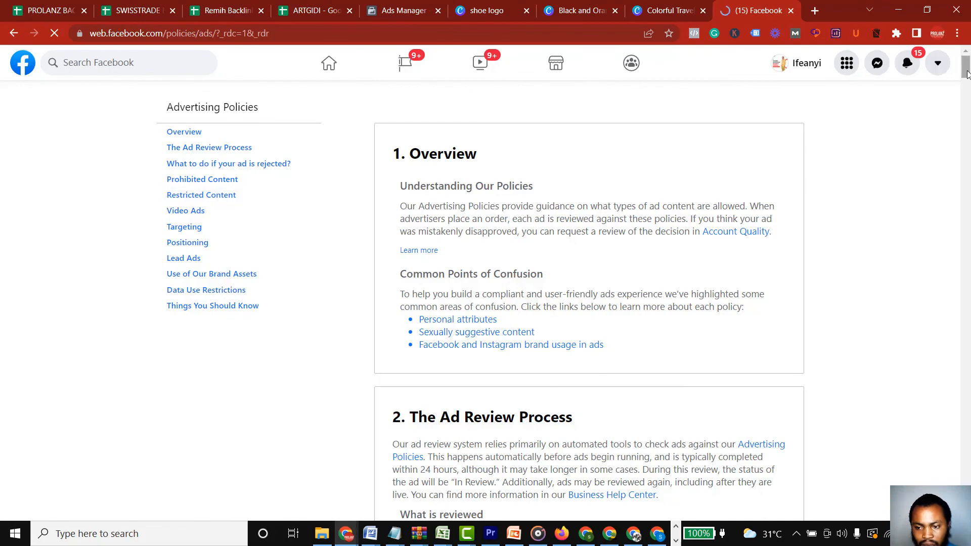
{"action": "mouse_move", "coordinate": [967, 75]}
{"action": "left_mouse_down"}
{"action": "mouse_move", "coordinate": [968, 121]}
{"action": "mouse_move", "coordinate": [969, 72]}
{"action": "left_mouse_up"}
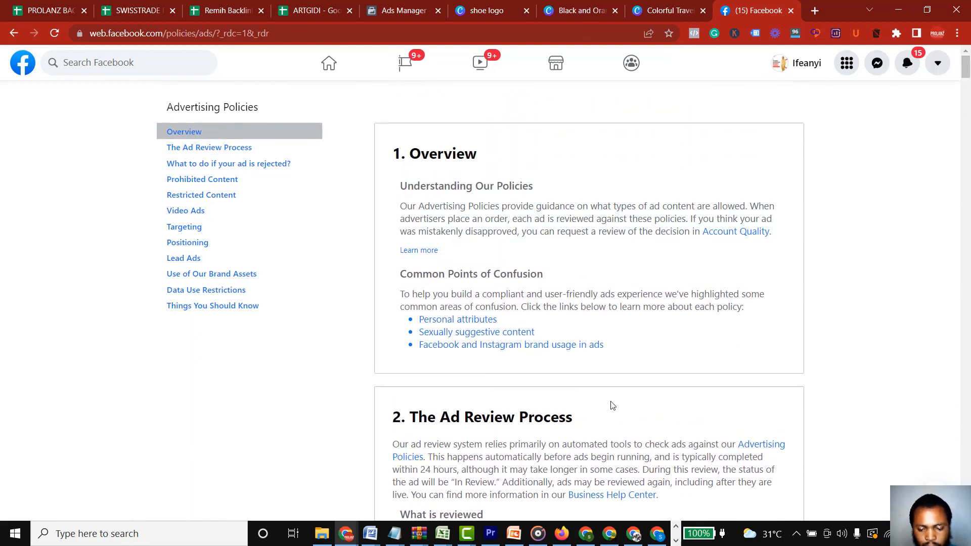
- Switch to the Prolanz Facebook Ad Course presentation in PowerPoint and start the slide show from the Class 5 Lead Generation Ad slide
{"action": "left_click", "coordinate": [675, 541]}
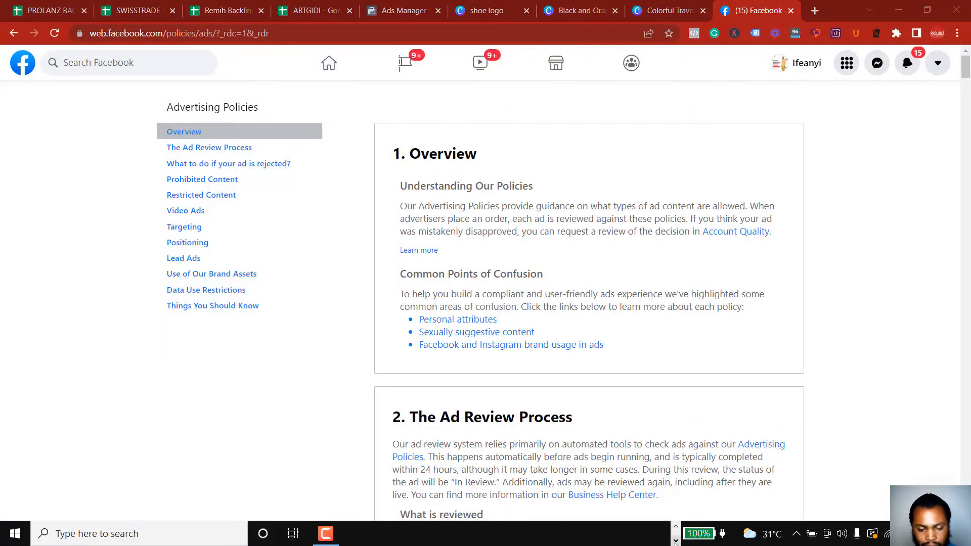
{"action": "left_click", "coordinate": [676, 527]}
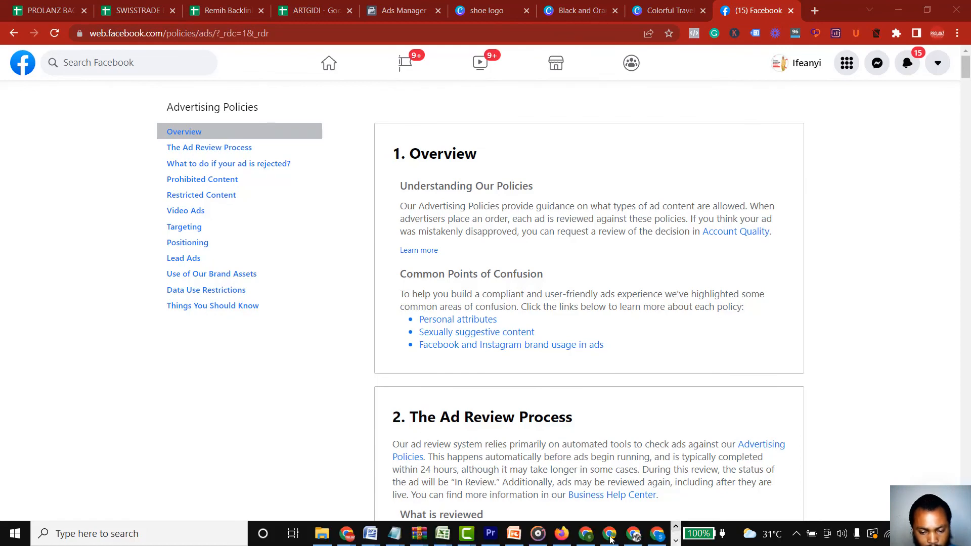
{"action": "left_click", "coordinate": [514, 535]}
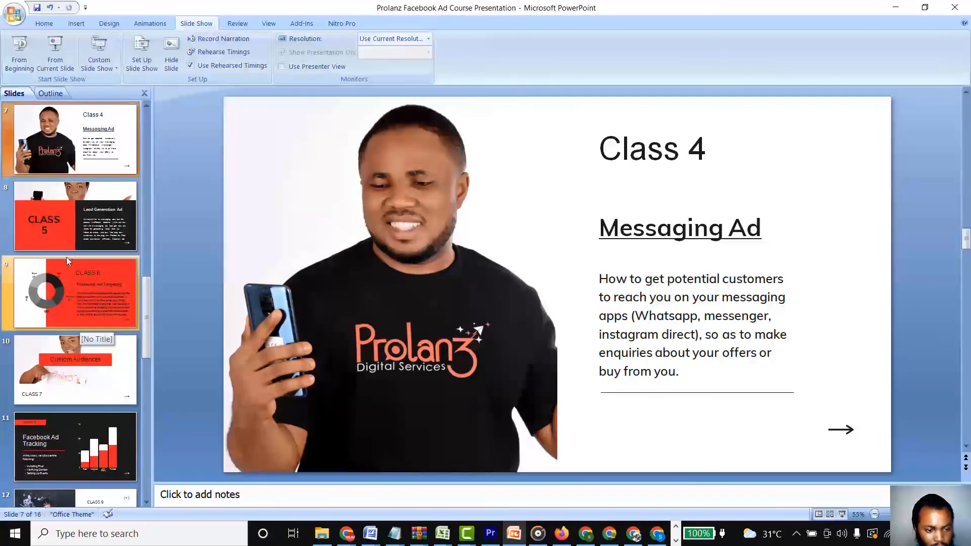
{"action": "left_click", "coordinate": [62, 241]}
{"action": "key", "text": "shift+F5"}
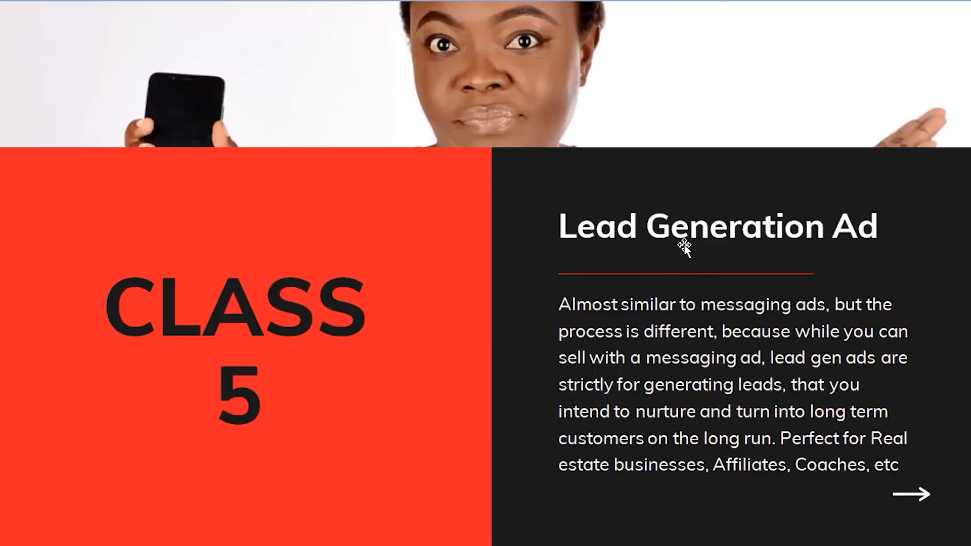